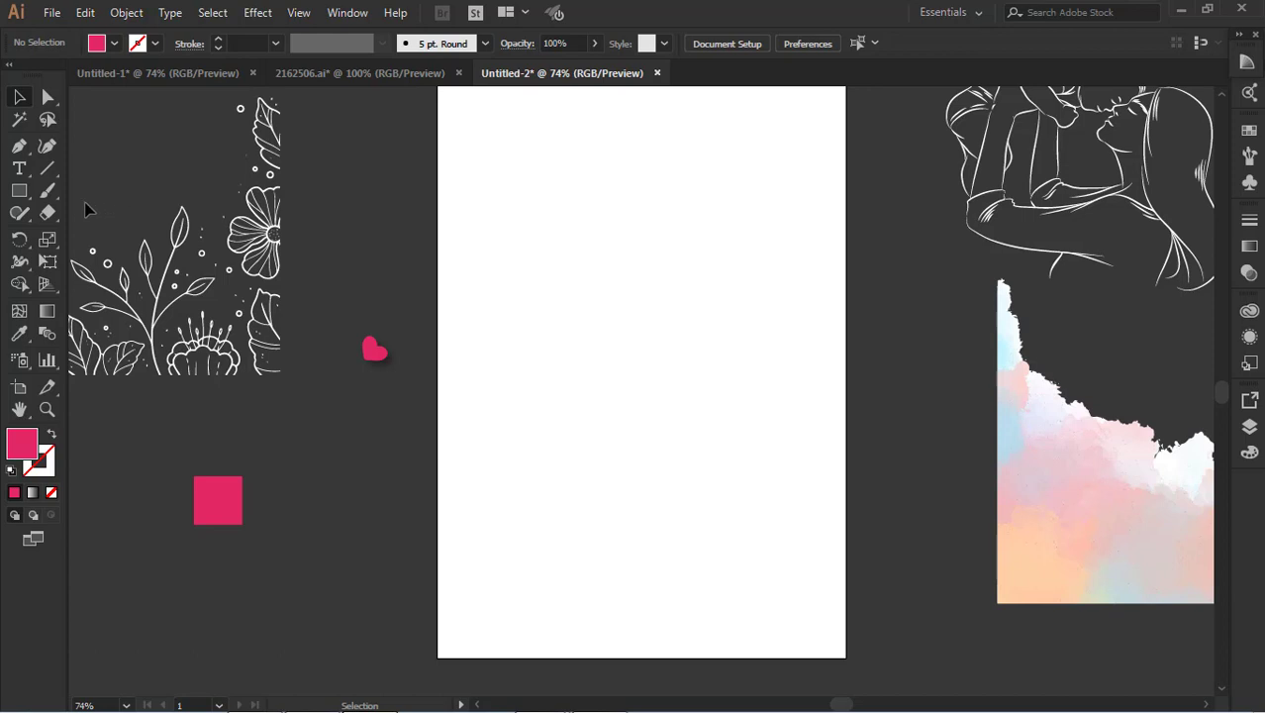
Draw a rectangle covering the whole artboard and fill it with white
left_click(19, 190)
scroll(376, 192, "up", 2)
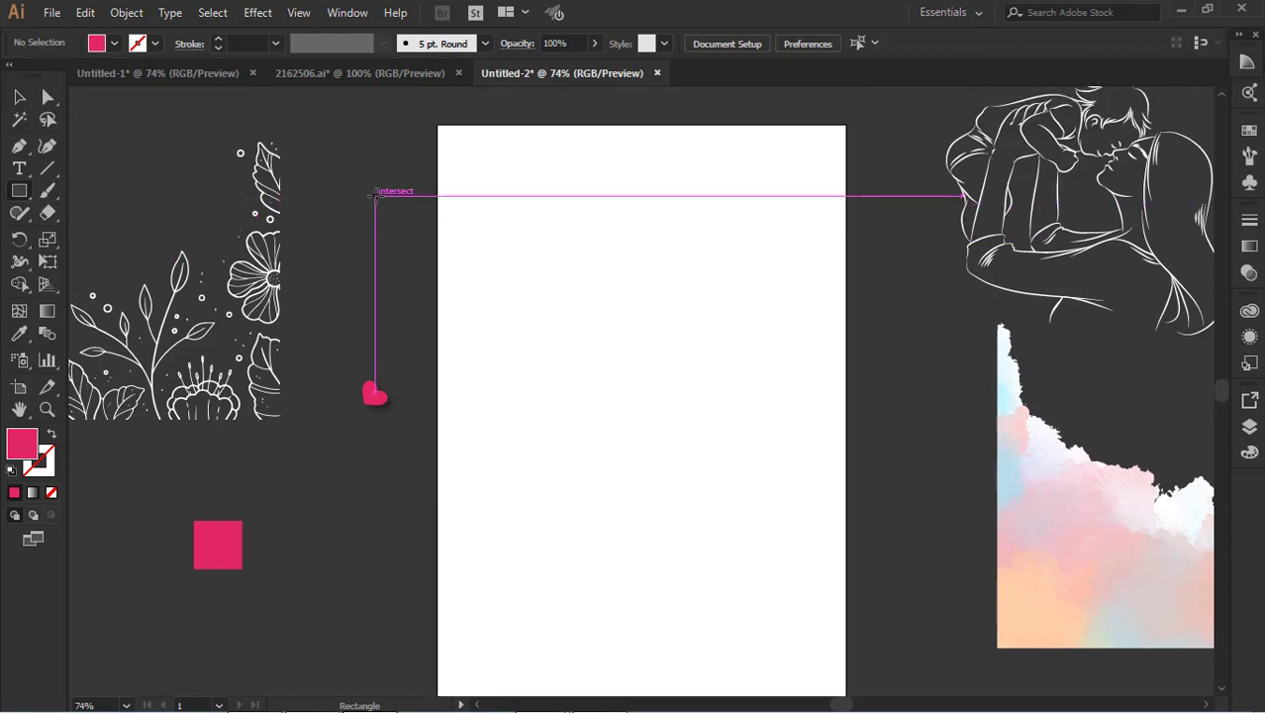
left_click_drag(438, 126, 846, 601)
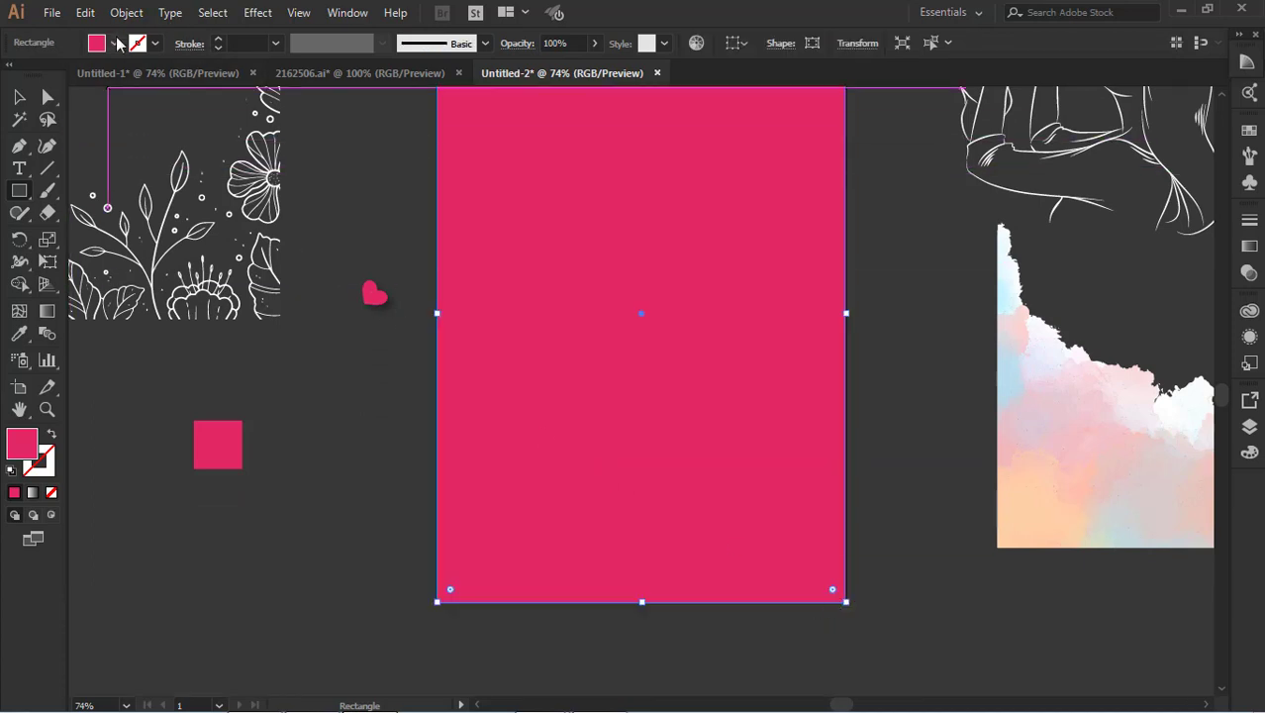
left_click(115, 42)
left_click(36, 84)
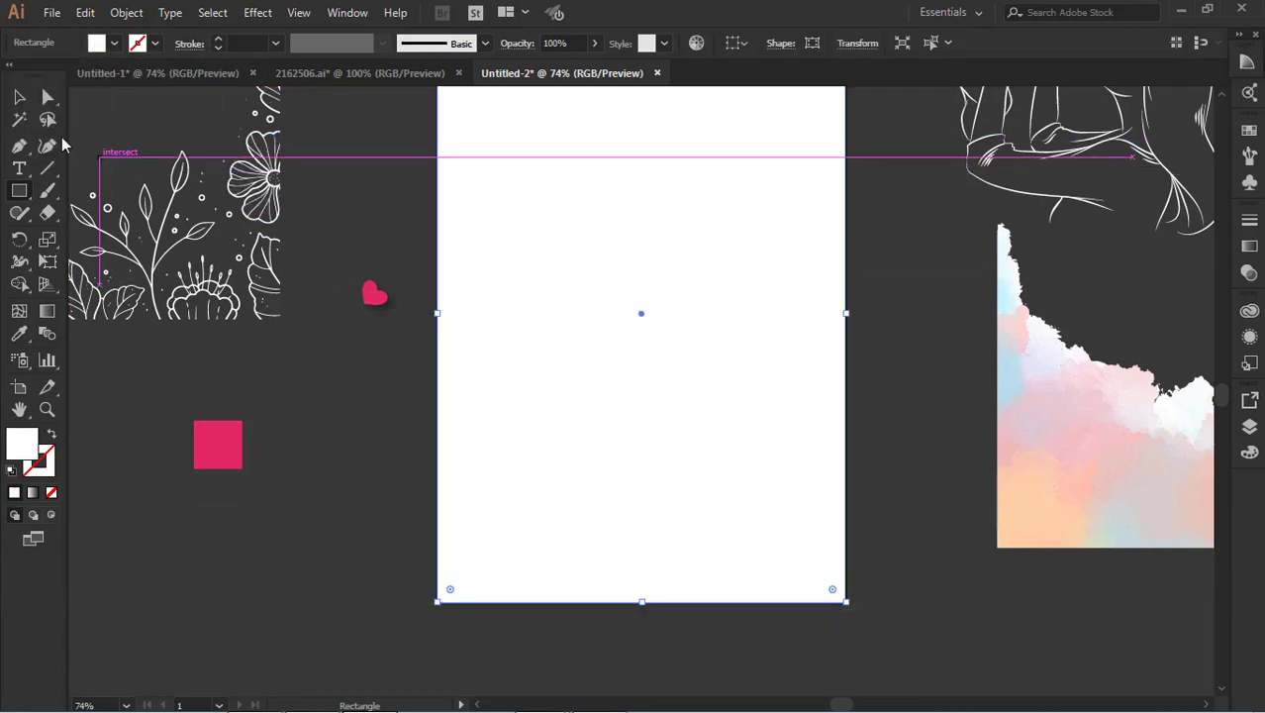
left_click(18, 96)
left_click(390, 251)
scroll(643, 375, "up", 2)
left_click(658, 359)
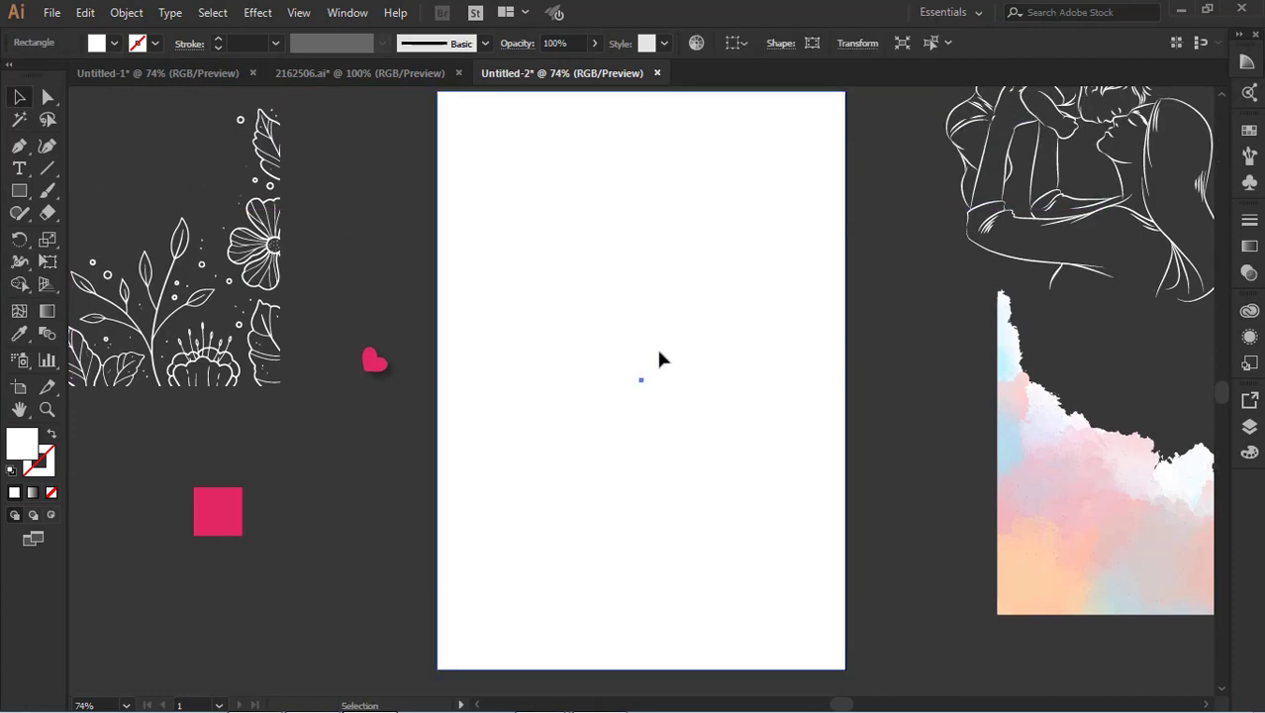
Move the watercolor cloud artwork onto the artboard, fitted to its side edges and bottom edge
scroll(659, 359, "down", 2)
left_click(884, 404)
left_click_drag(1082, 452, 526, 504)
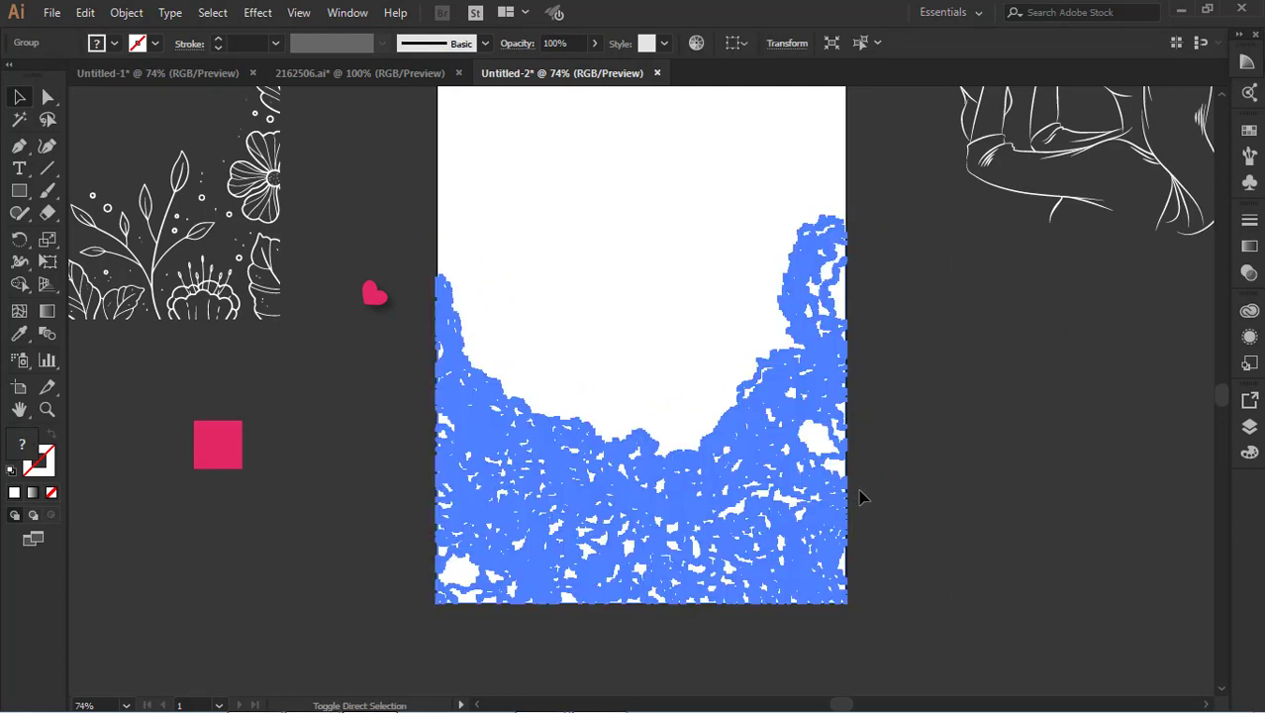
left_click(985, 485)
Shift the watercolor group straight down so it extends past the artboard's bottom edge
left_click(793, 513)
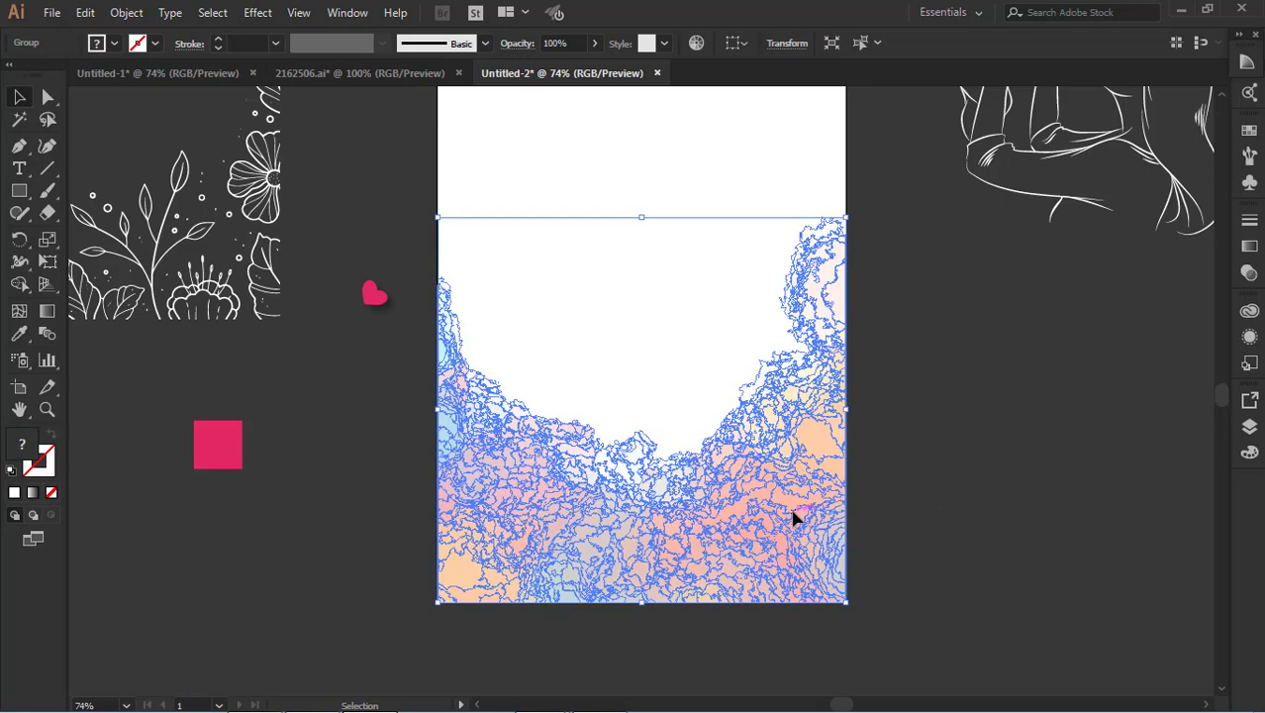
key("shift+Down")
key("shift+Down")
key("shift+Down")
key("shift+Down")
key("shift+Down")
key("shift+Down")
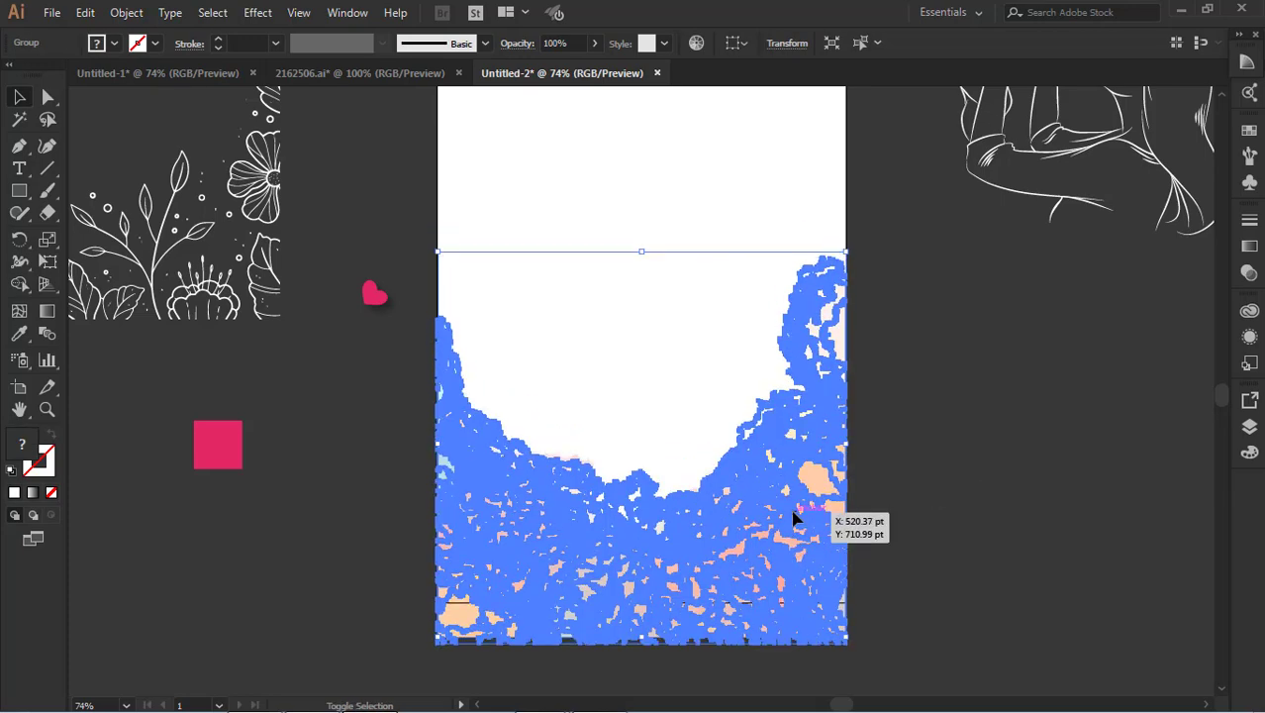
key("shift+Down")
left_click(993, 511)
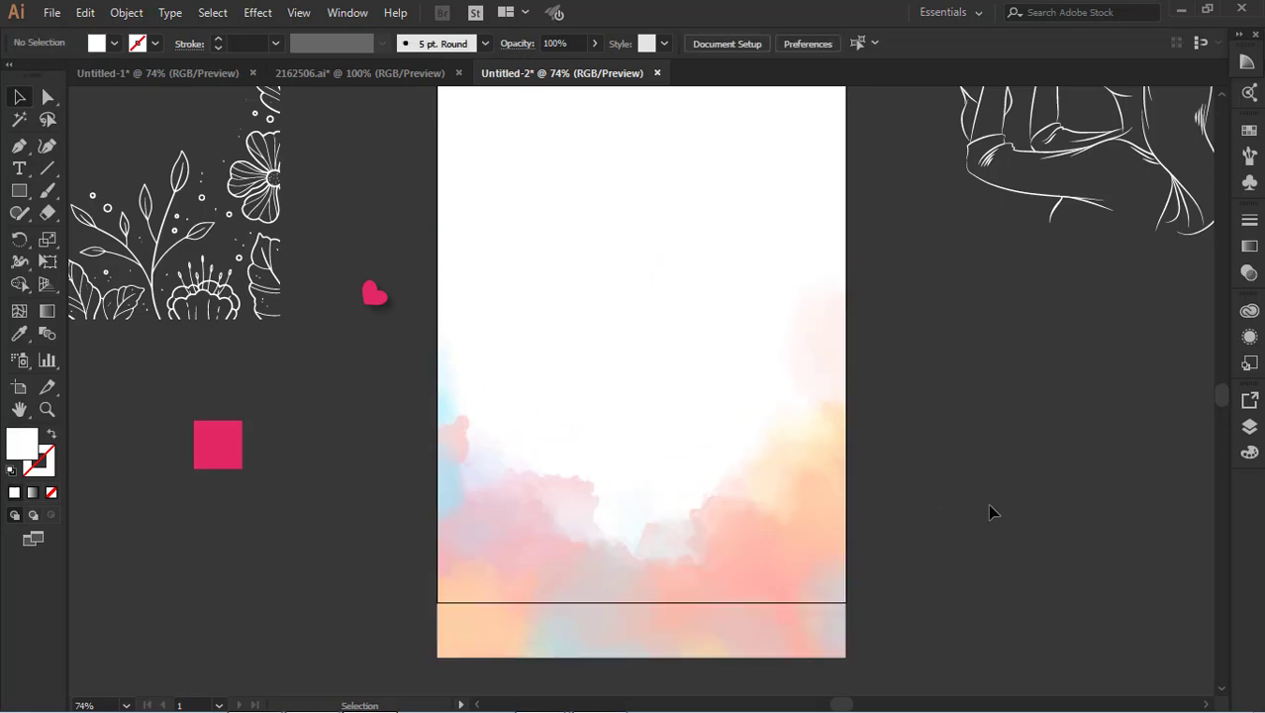
Create a copy of the watercolor group reflected across the horizontal axis and align it to the white rectangle's top edge
scroll(991, 511, "up", 1)
left_click(775, 574)
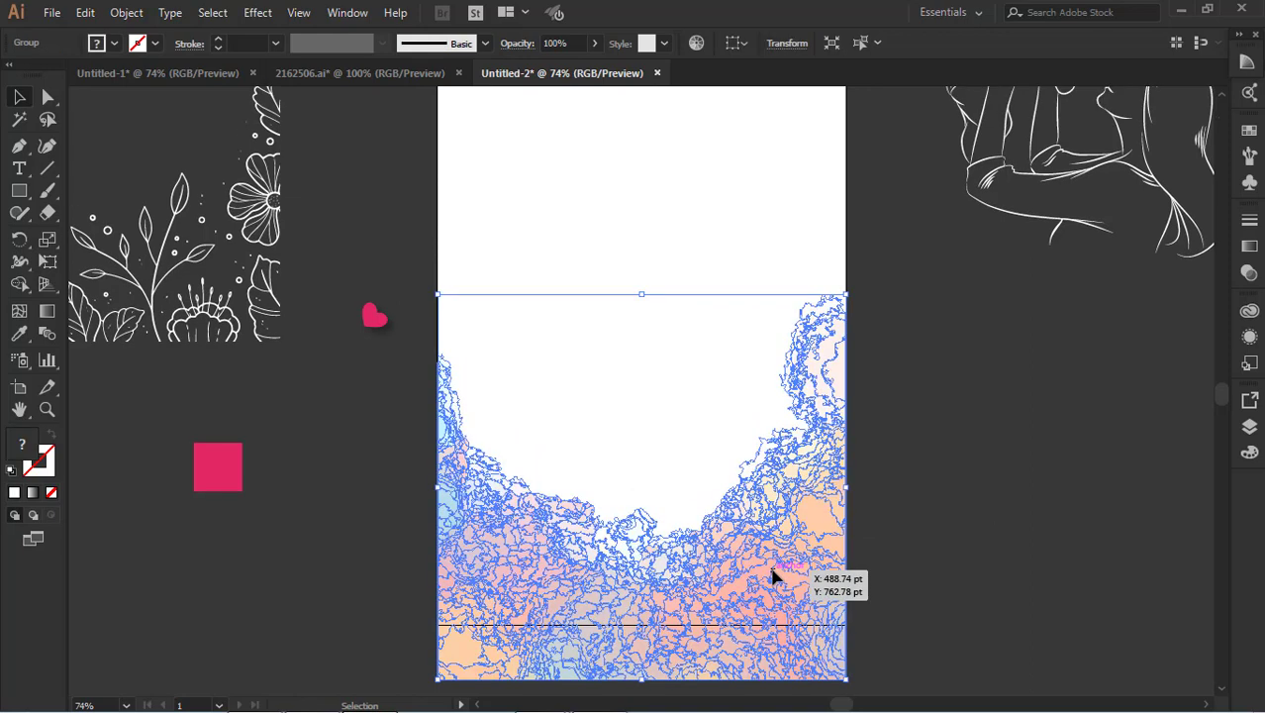
right_click(773, 572)
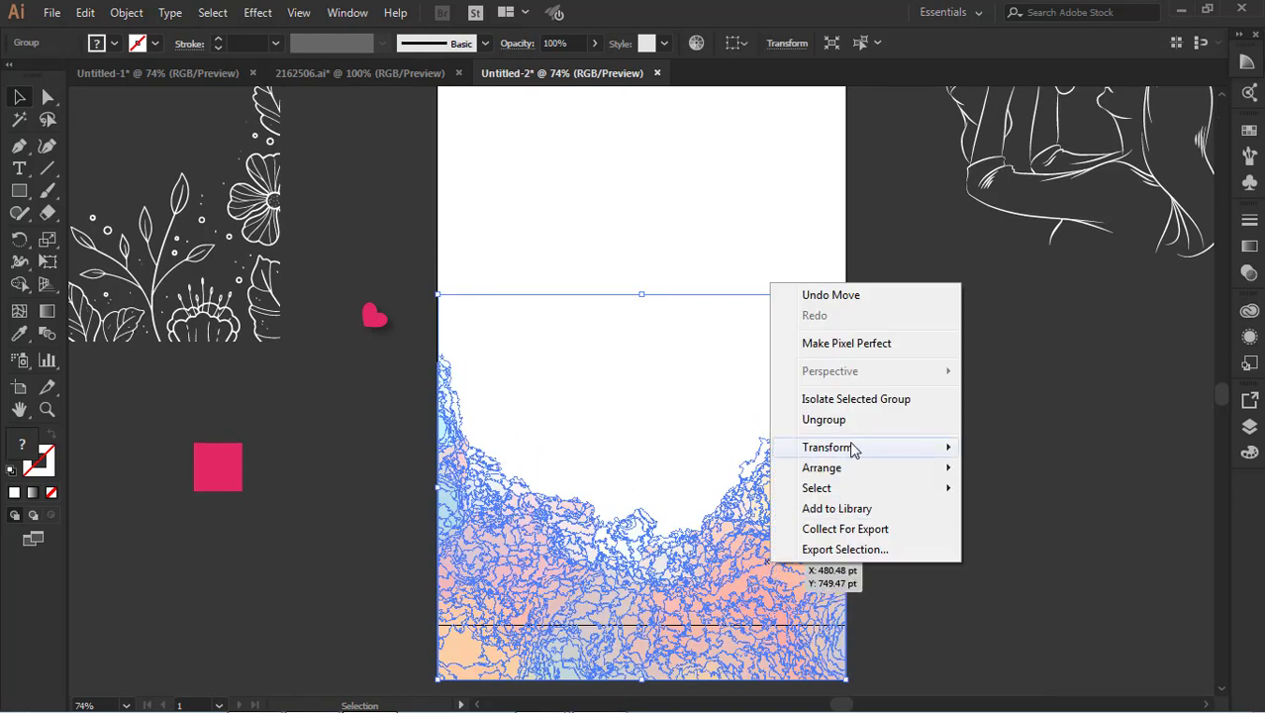
mouse_move(931, 449)
left_click(1010, 516)
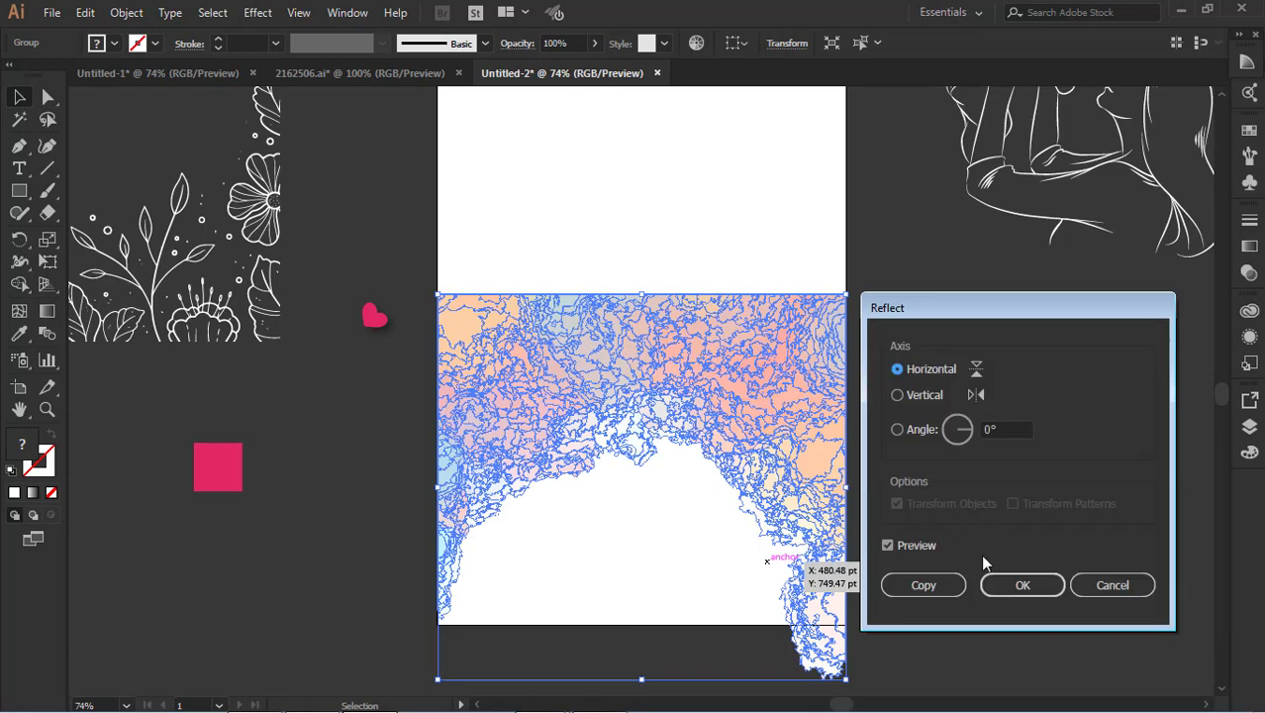
left_click(932, 590)
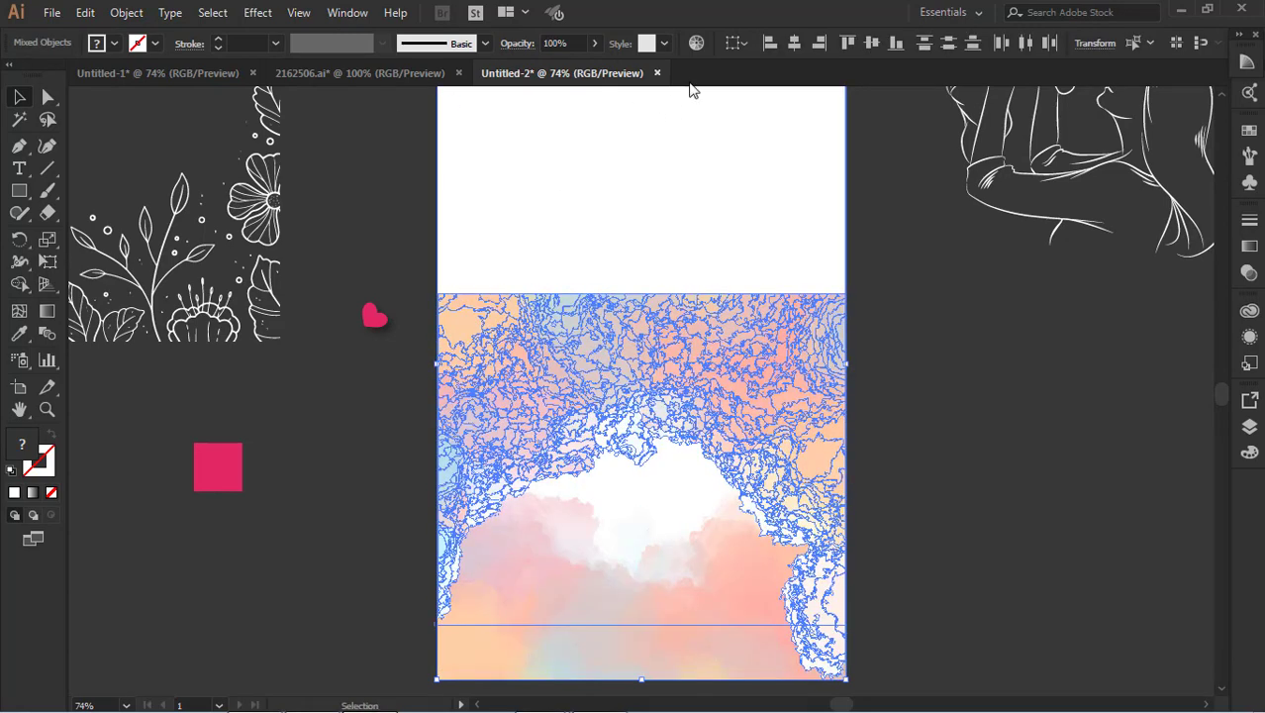
scroll(932, 421, "up", 2)
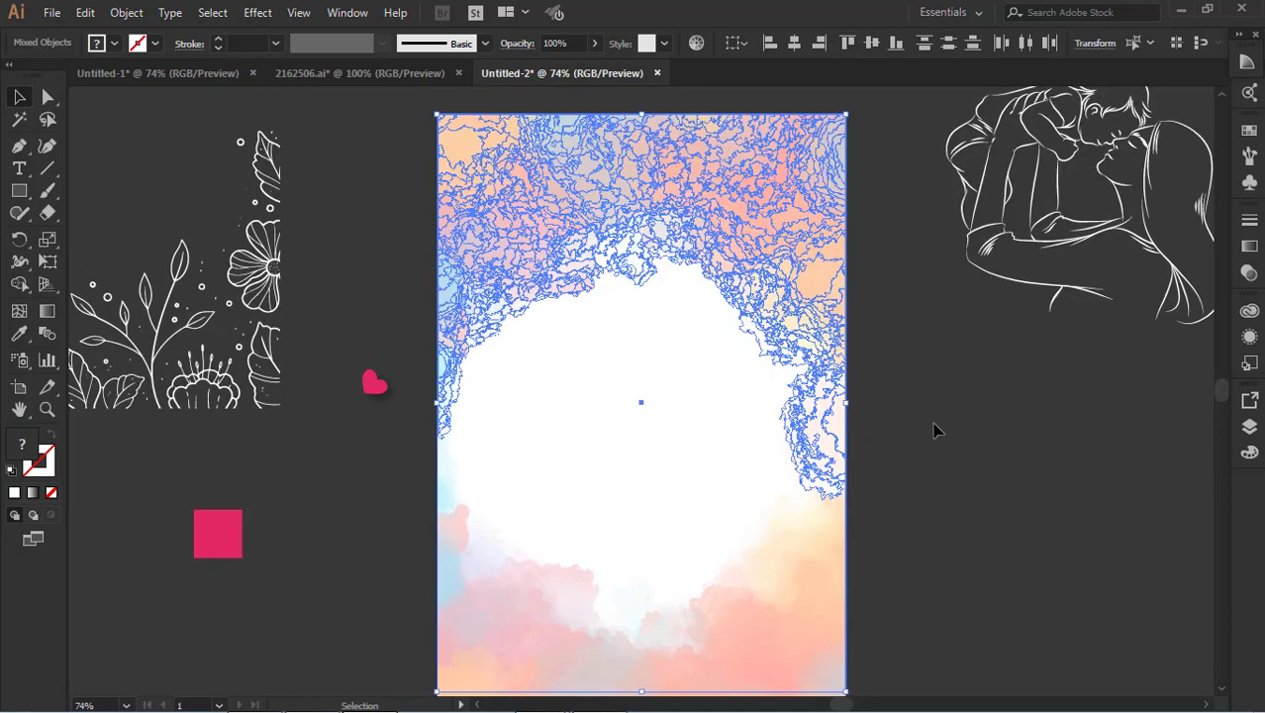
Shift the reflected watercolor copy straight up so it extends past the artboard's top edge
left_click(933, 422)
left_click(808, 196)
left_click_drag(808, 197, 808, 194)
key("shift+Up")
key("shift+Up")
key("shift+Up")
key("shift+Up")
key("shift+Up")
key("shift+Up")
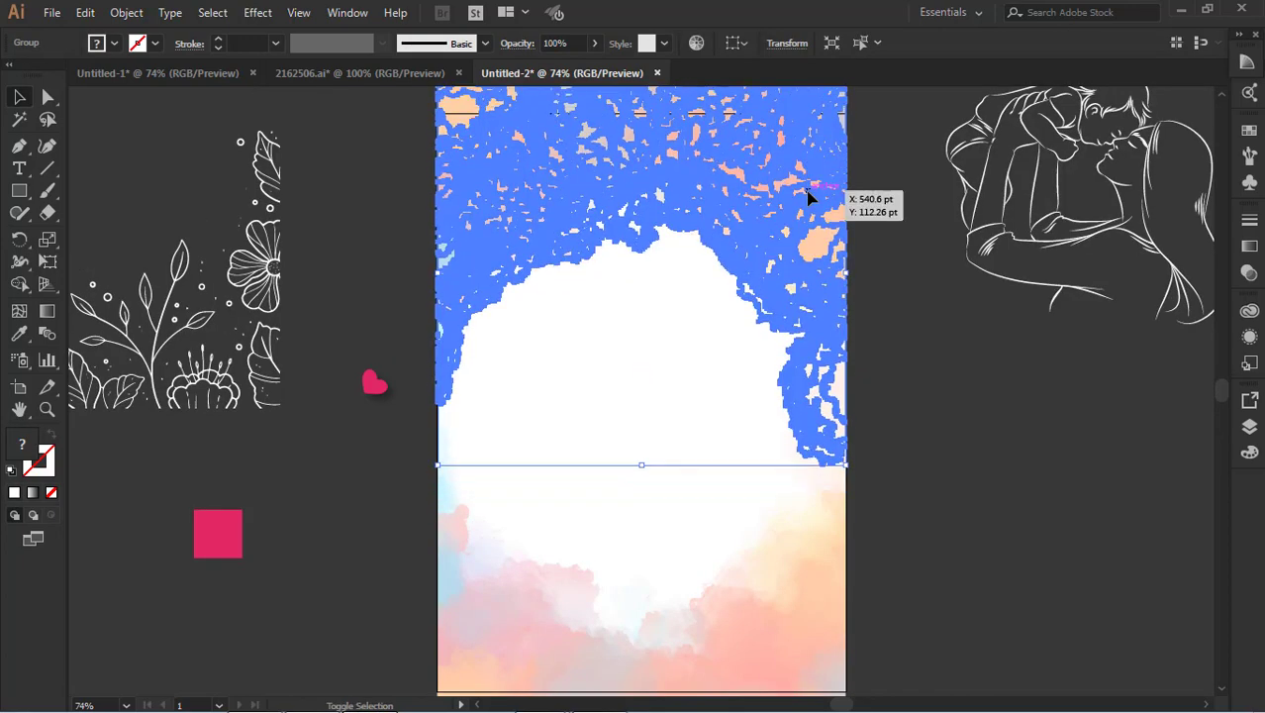
key("shift+Up")
key("shift+Up")
key("shift+Up")
key("shift+Up")
key("shift+Up")
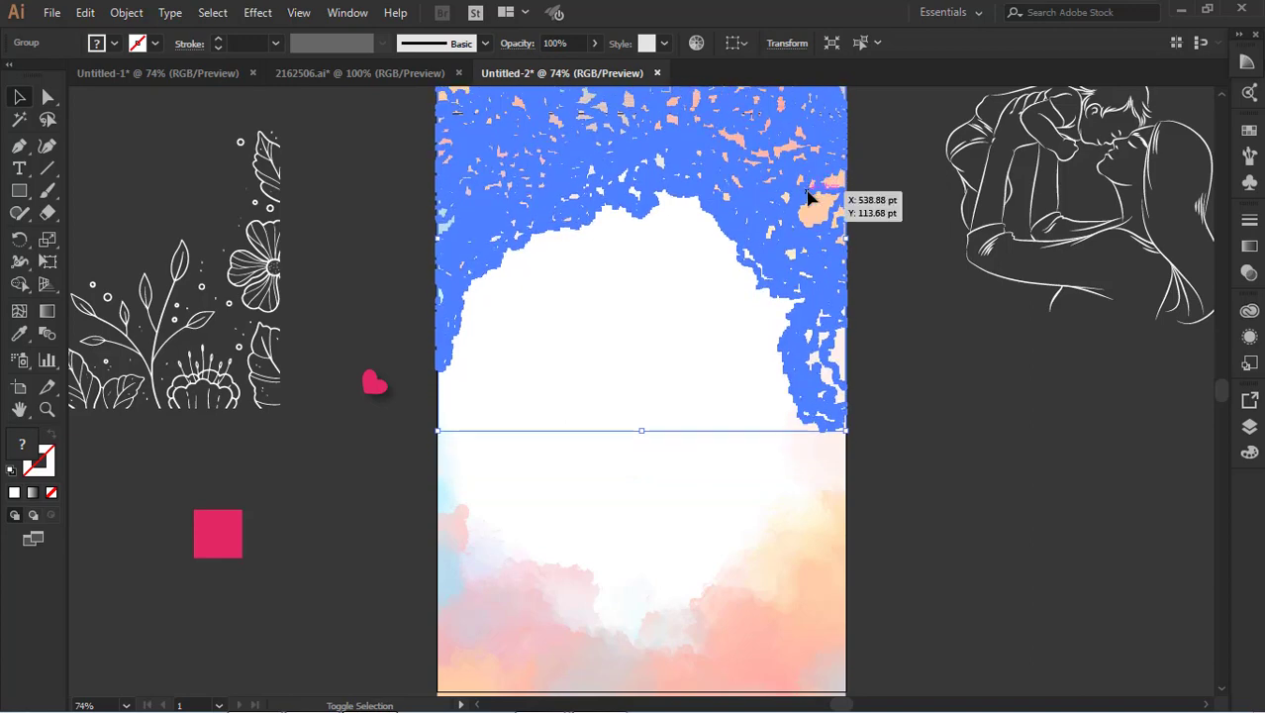
key("shift+Up")
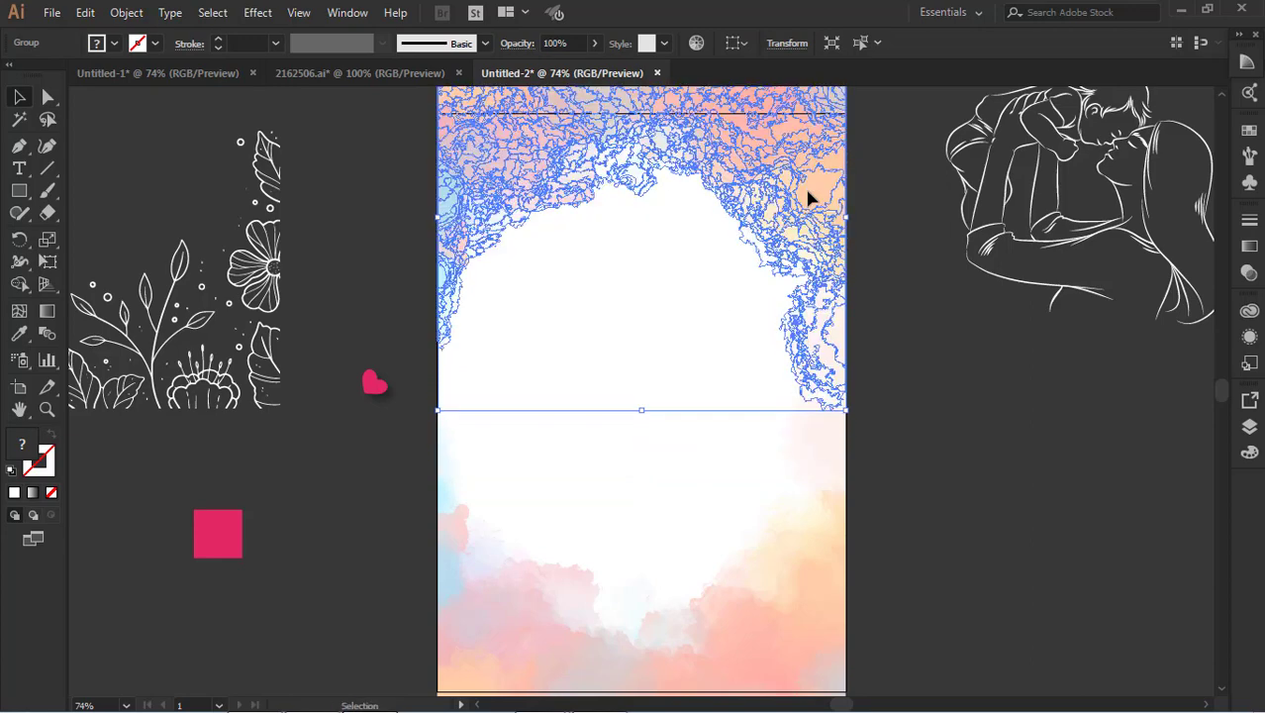
Move the mother and child line drawing into the upper middle of the artboard's white area
left_click(938, 471)
mouse_move(1055, 216)
left_mouse_down()
mouse_move(1082, 203)
mouse_move(678, 367)
mouse_move(634, 368)
mouse_move(611, 358)
mouse_move(622, 351)
left_mouse_up()
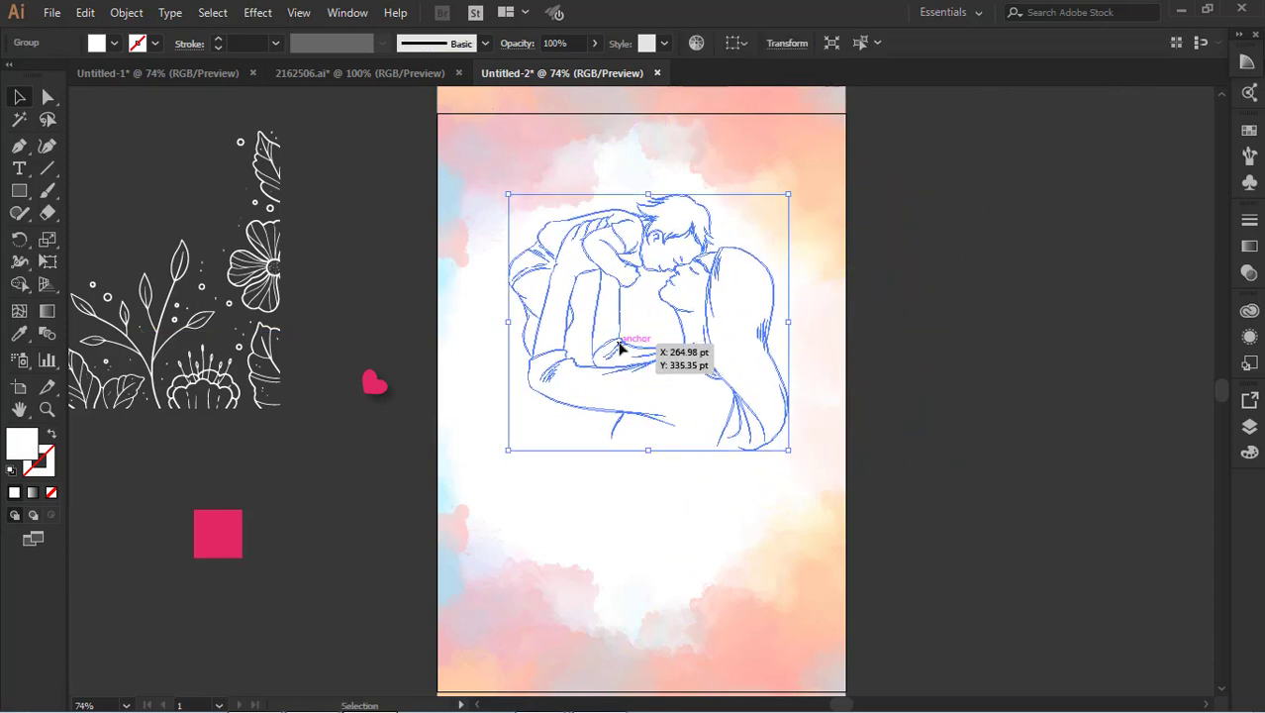
left_click(19, 335)
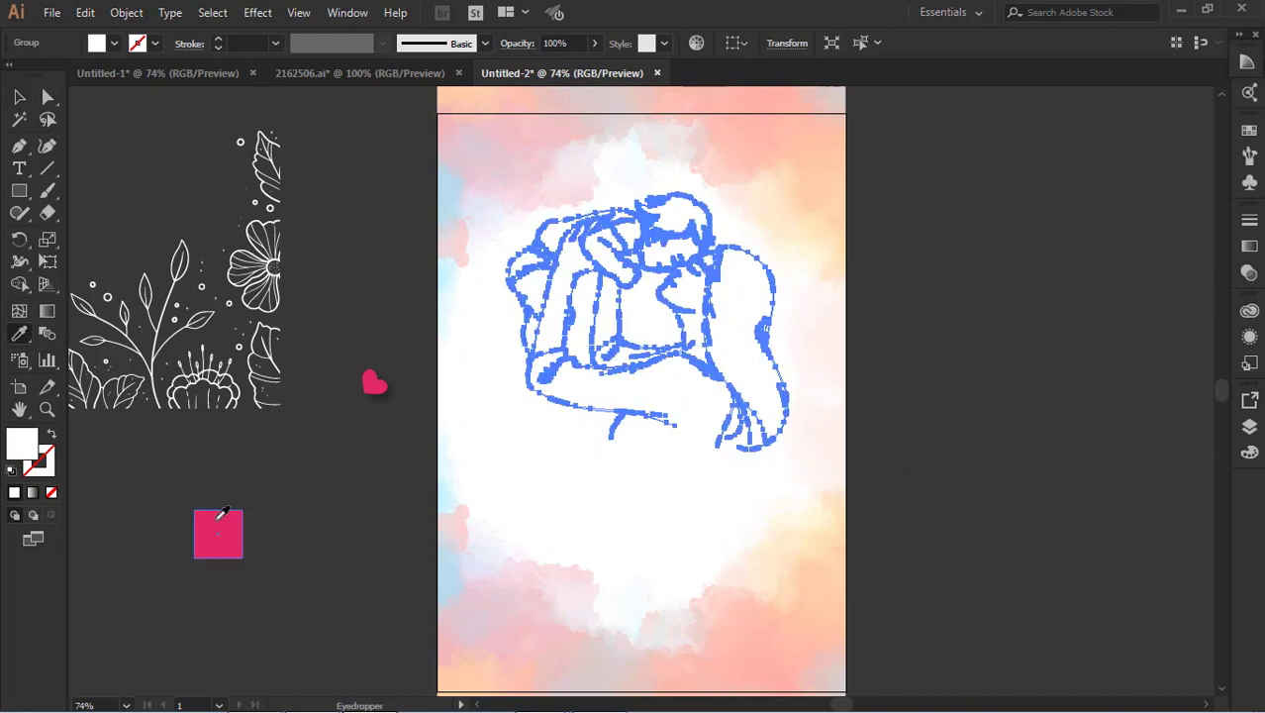
left_click(218, 532)
left_click(18, 97)
key("Delete")
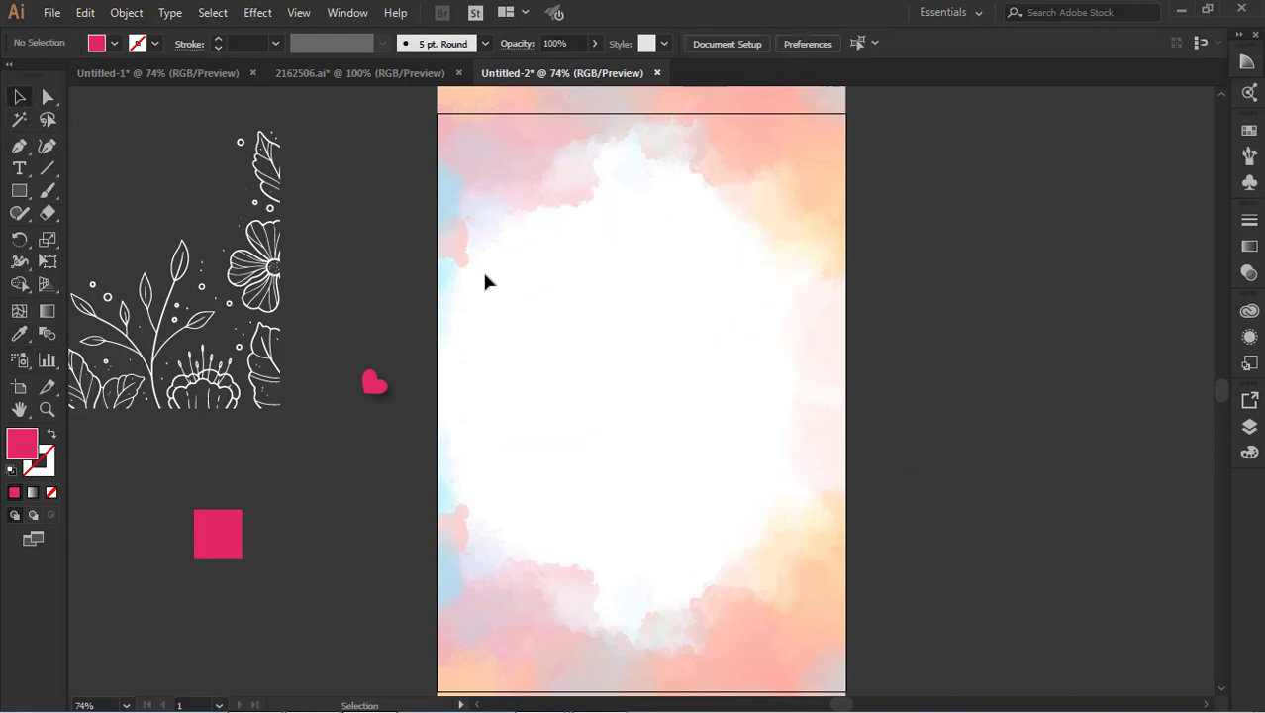
key("ctrl+z")
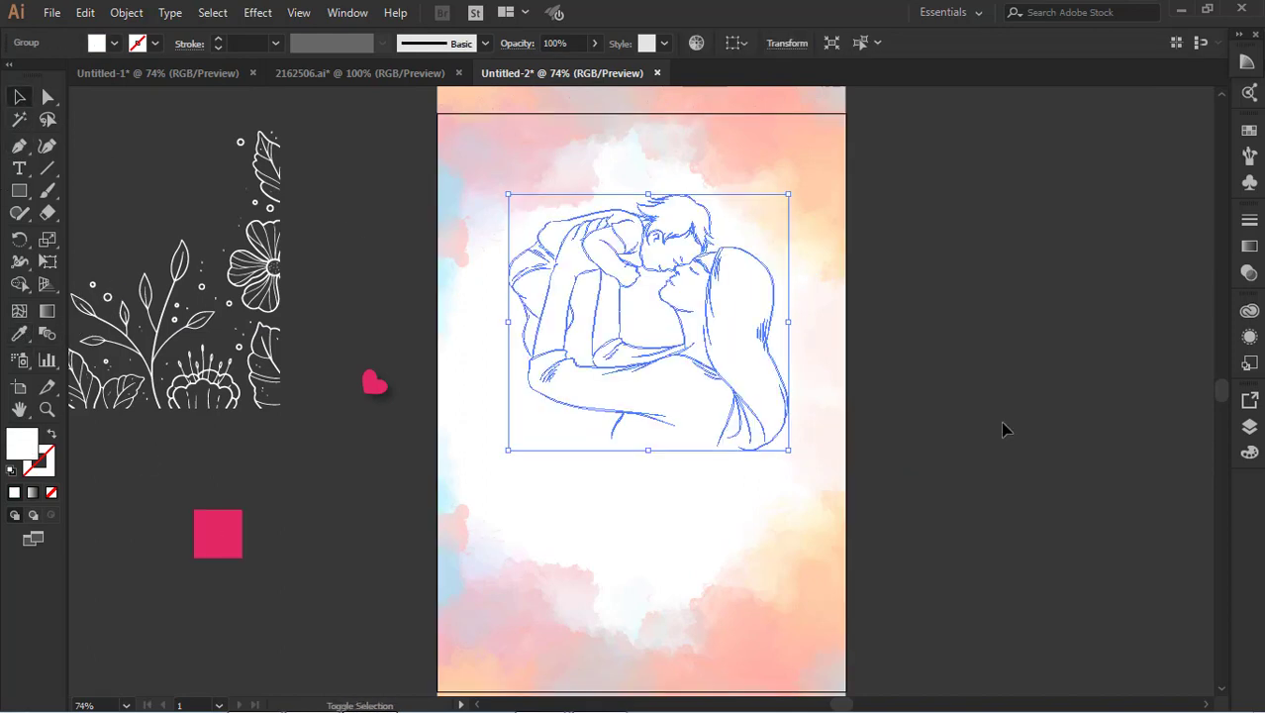
key("Delete")
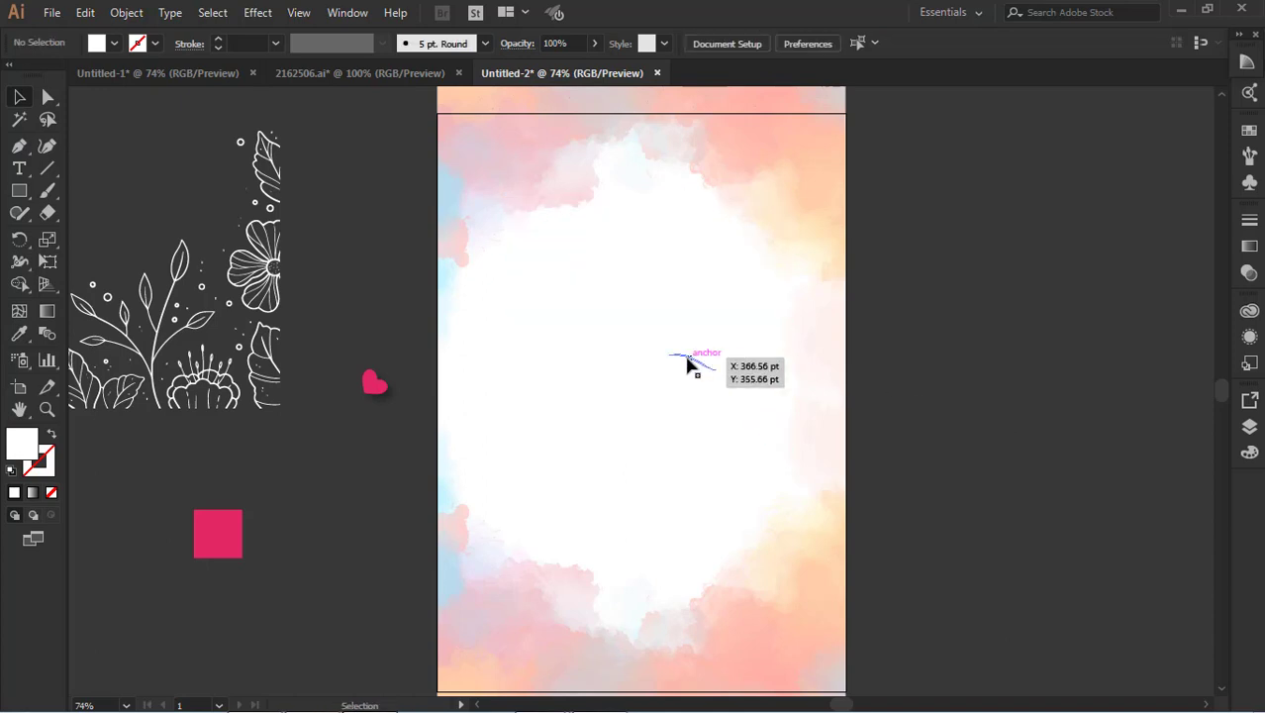
key("ctrl+z")
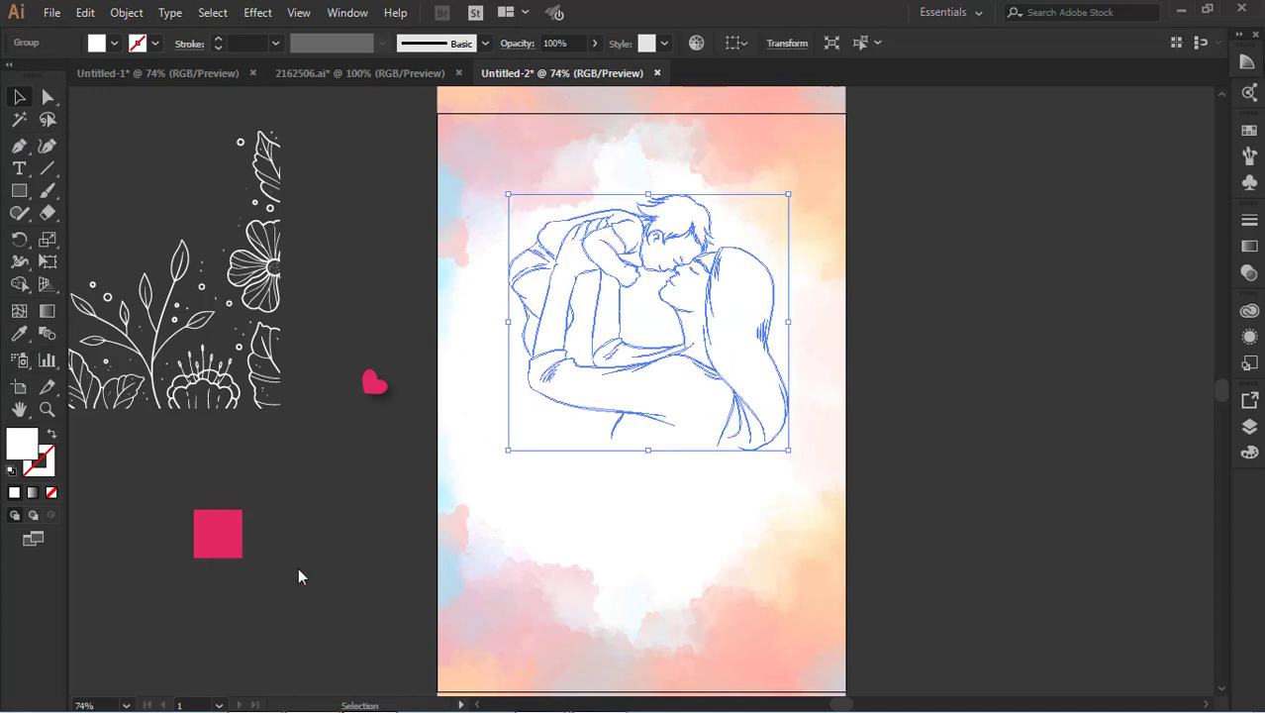
Recolor the mother and child drawing with the pink sampled from the square beside the artboard
key("i")
left_click(226, 526)
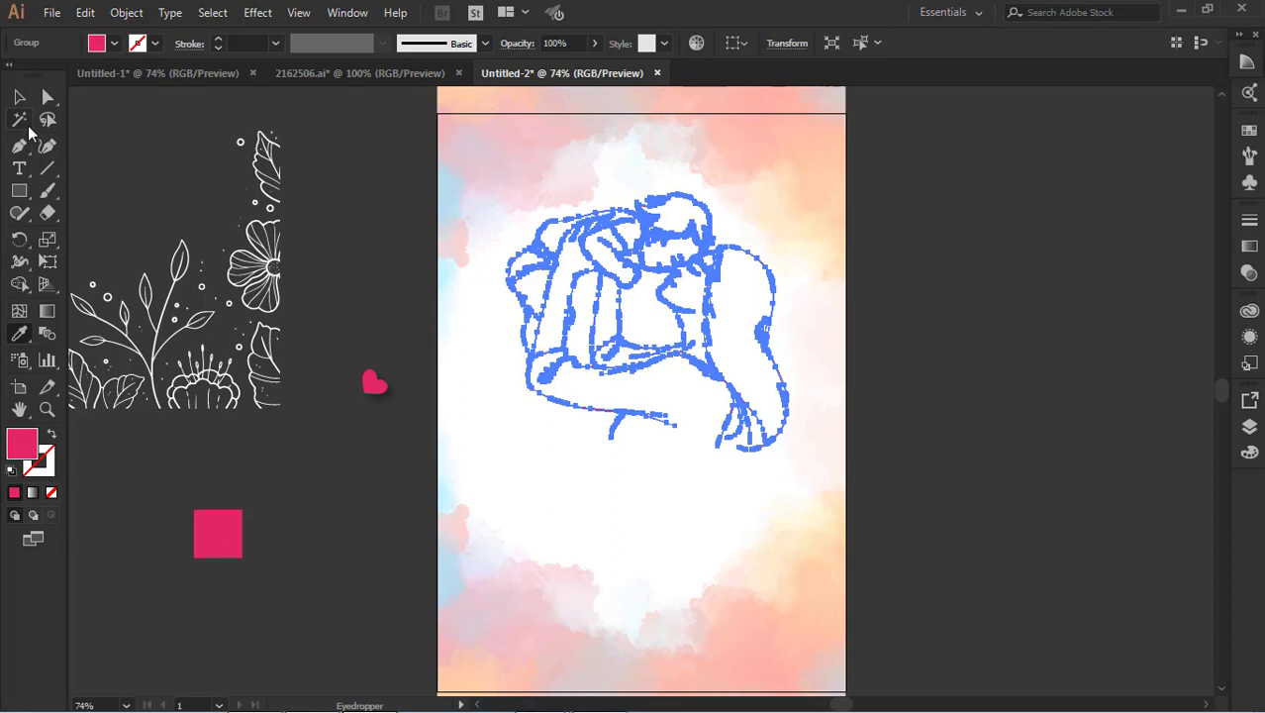
left_click(20, 97)
left_click(412, 226)
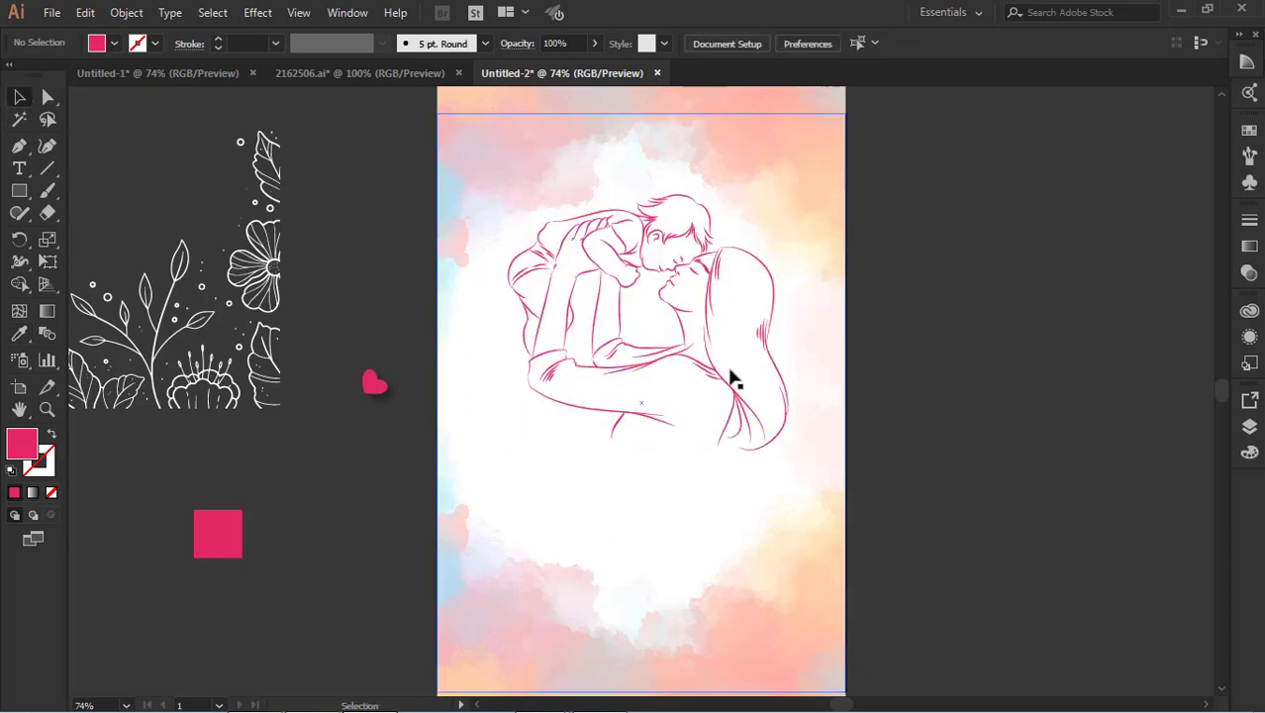
left_click(719, 379)
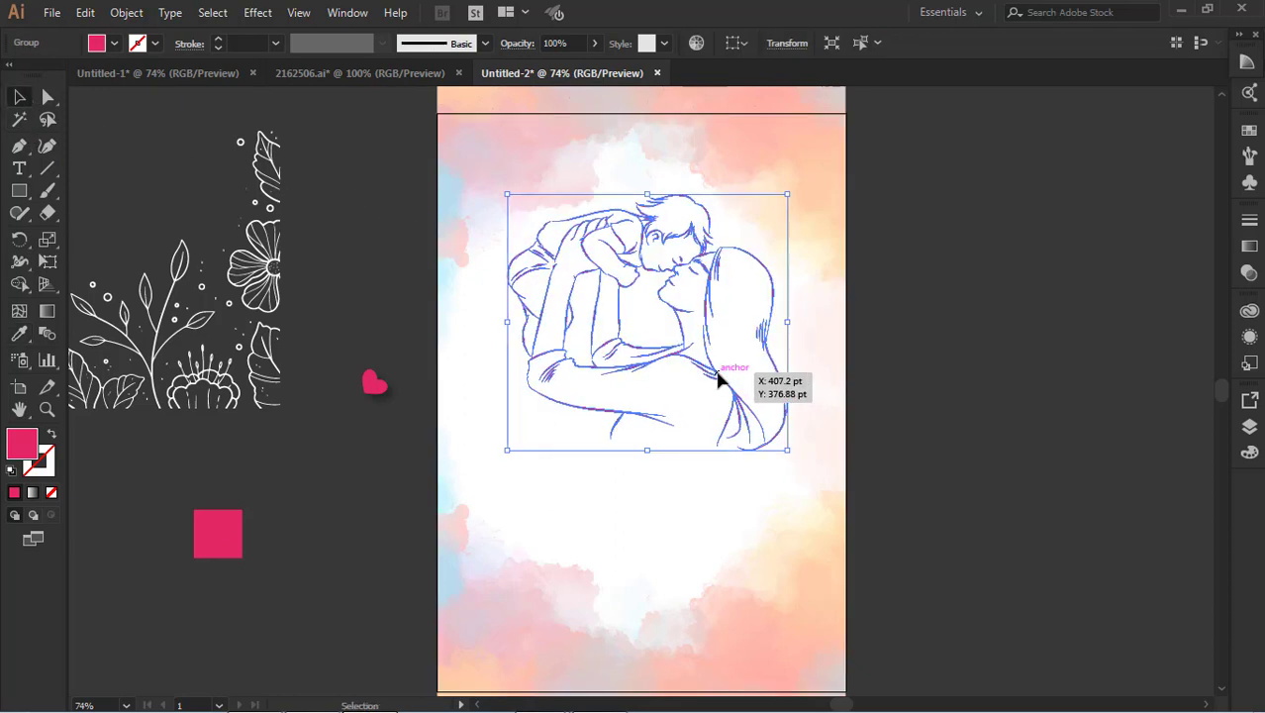
left_click(953, 405)
Add the text "i LOVE YOU" on the empty canvas beside the artboard
scroll(954, 405, "down", 3)
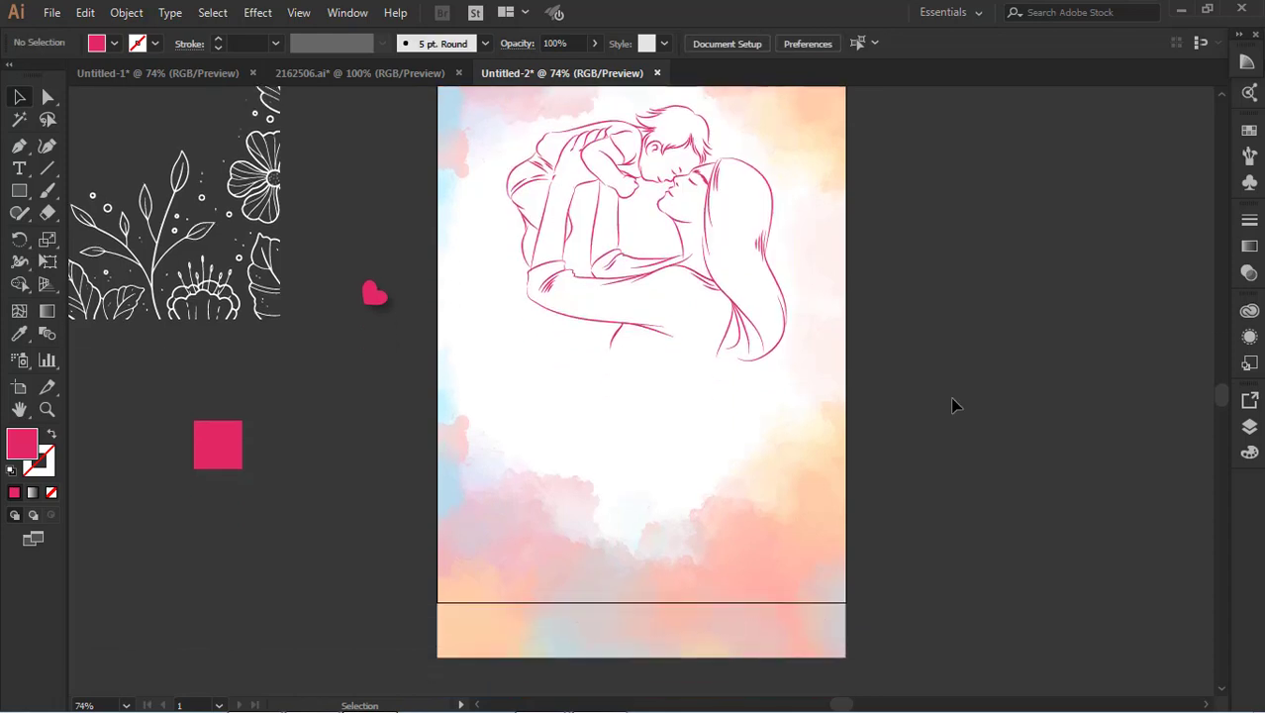
scroll(887, 445, "up", 1)
left_click(19, 169)
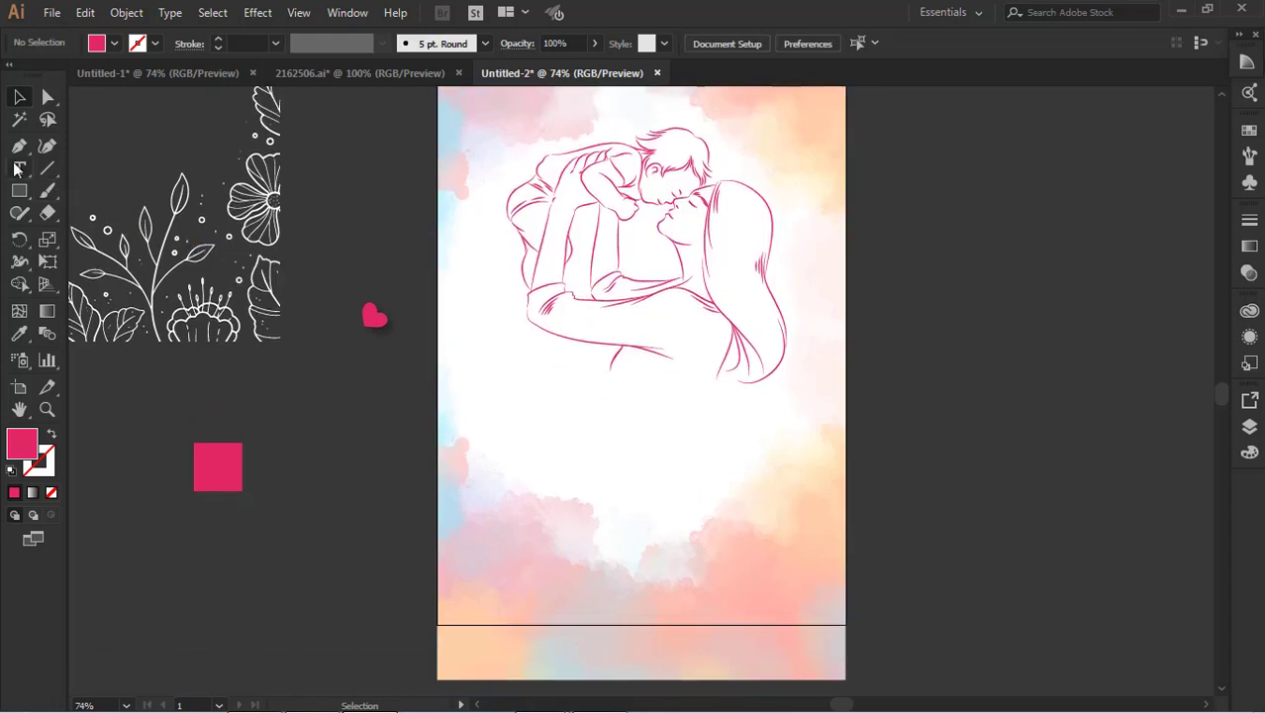
left_click(1019, 393)
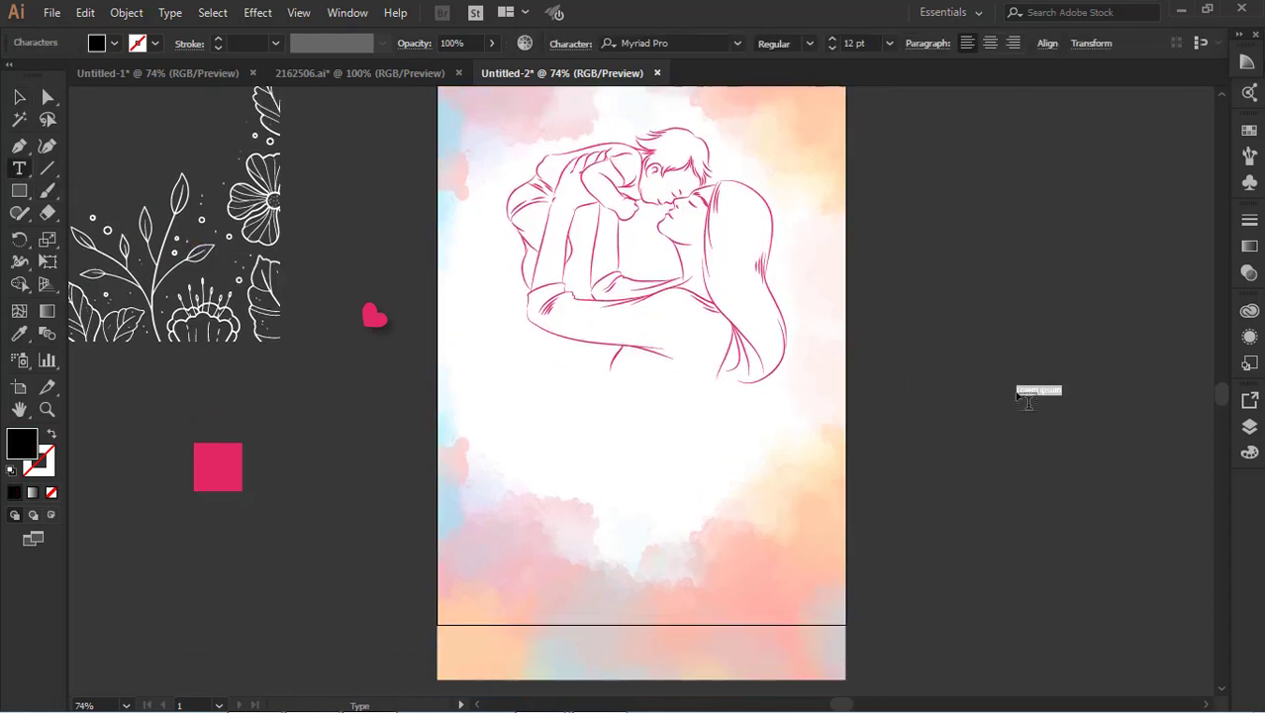
key("BackSpace")
key("Escape")
left_click(995, 470)
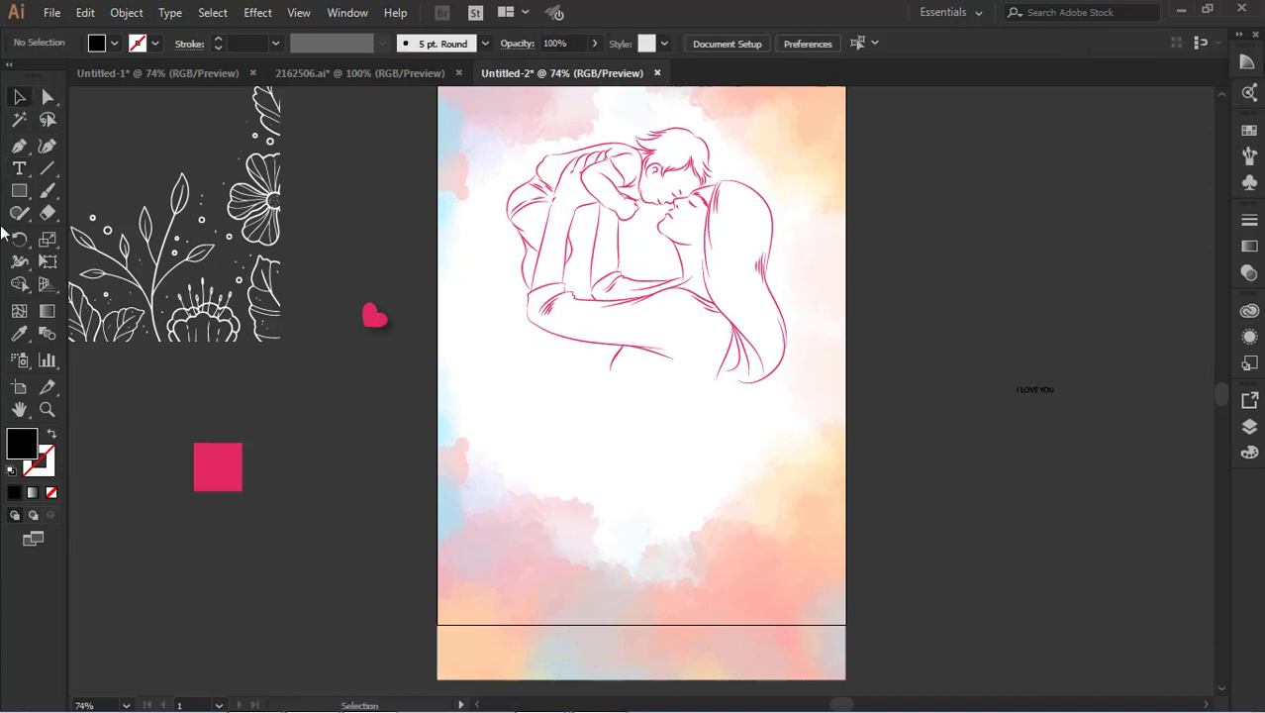
Add a separate text "MOM" beside the artboard and set its font to Impact
left_click(20, 170)
left_click(315, 485)
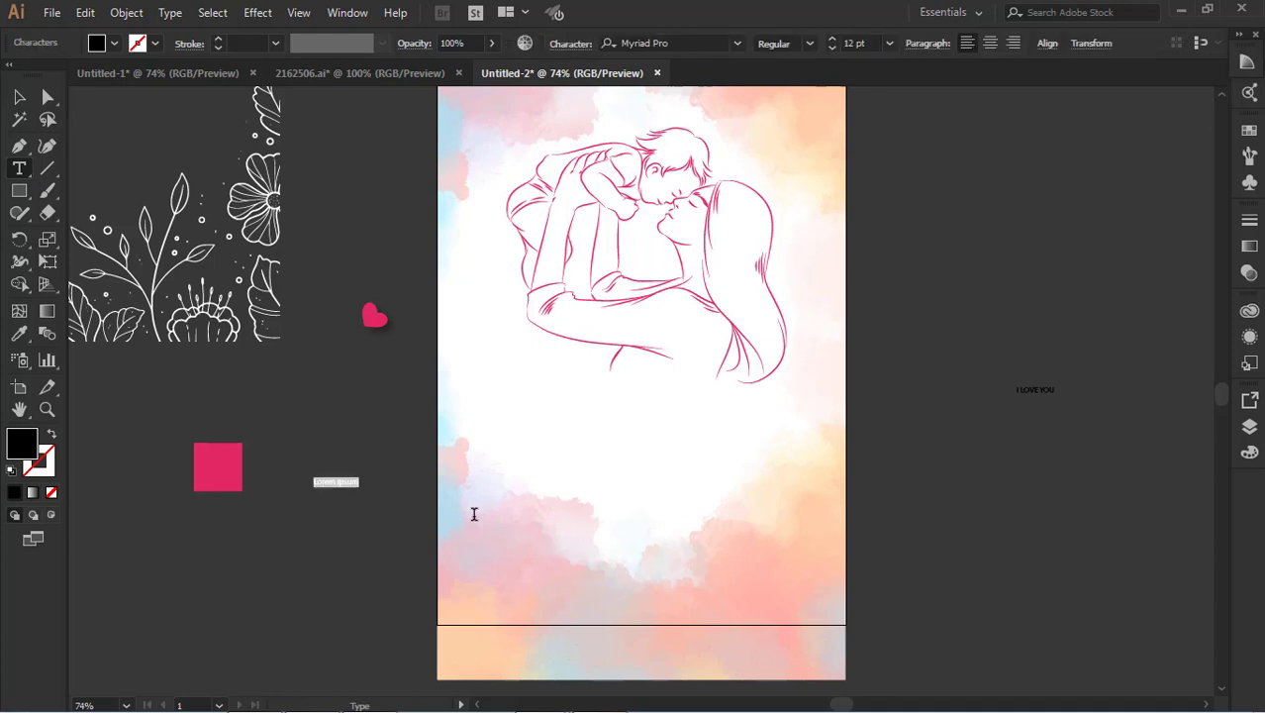
type("MOM")
key("ctrl+a")
left_click(702, 37)
key("BackSpace")
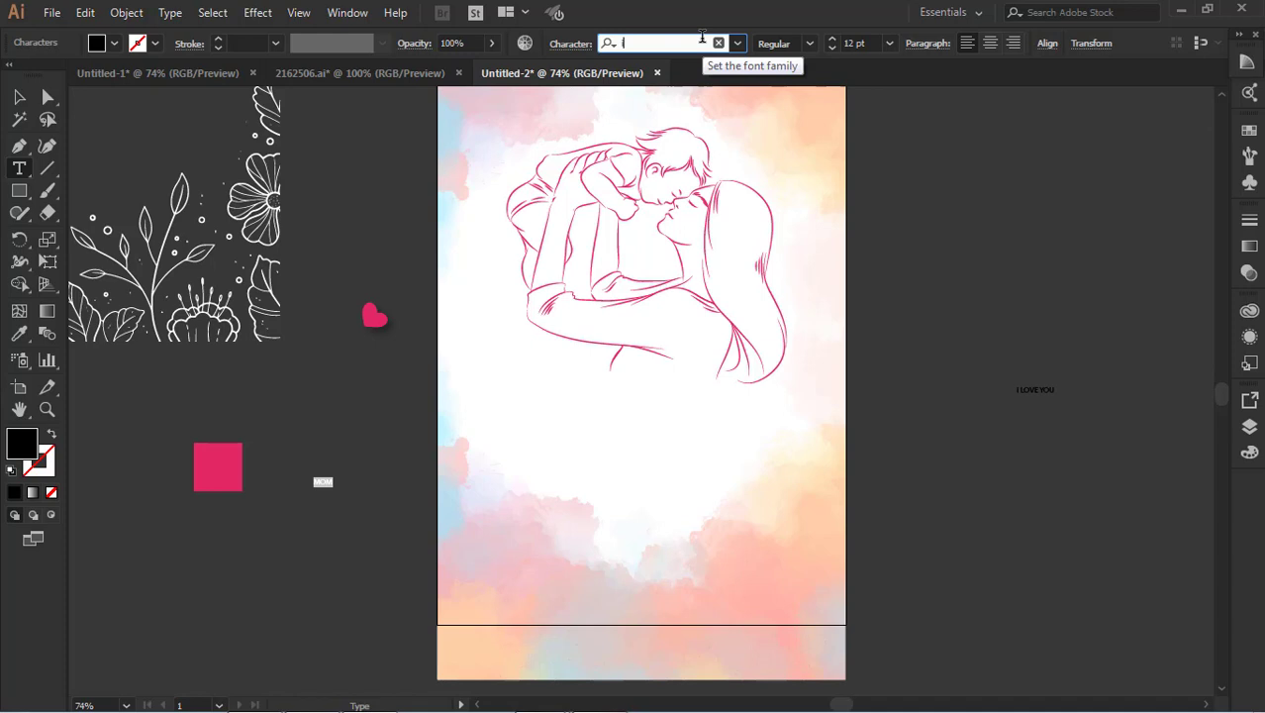
type("im")
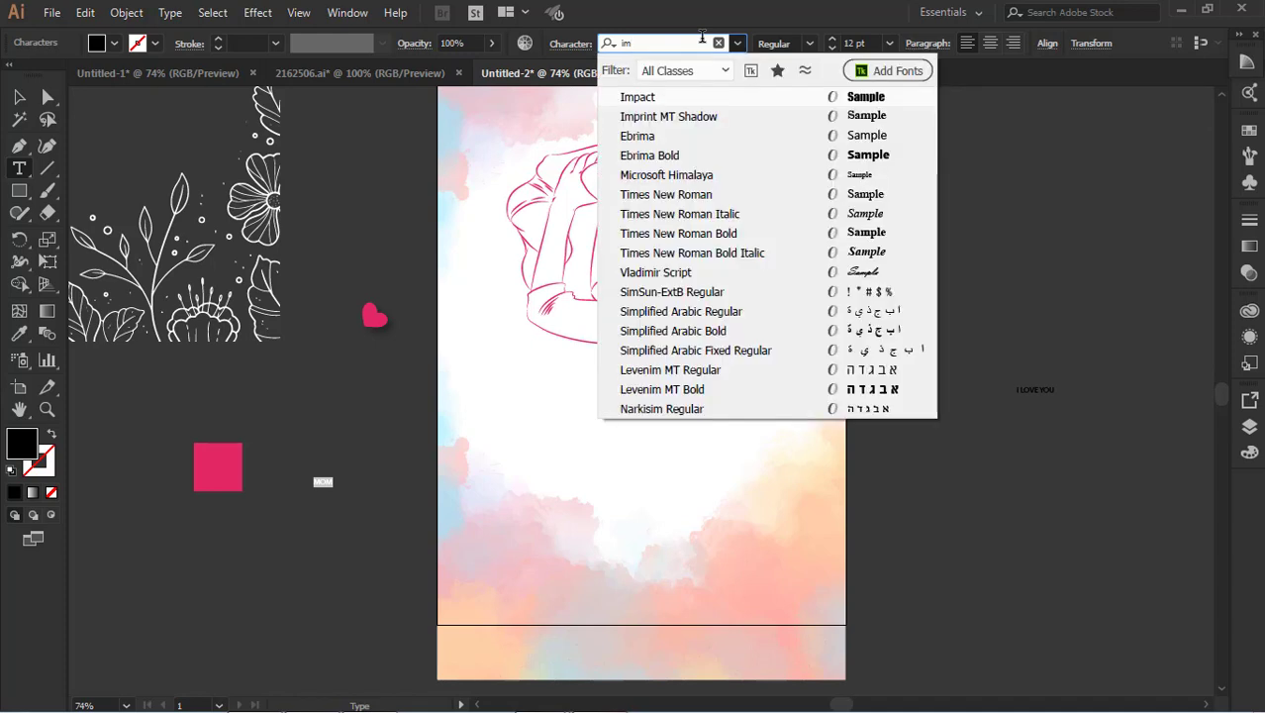
key("Return")
key("Escape")
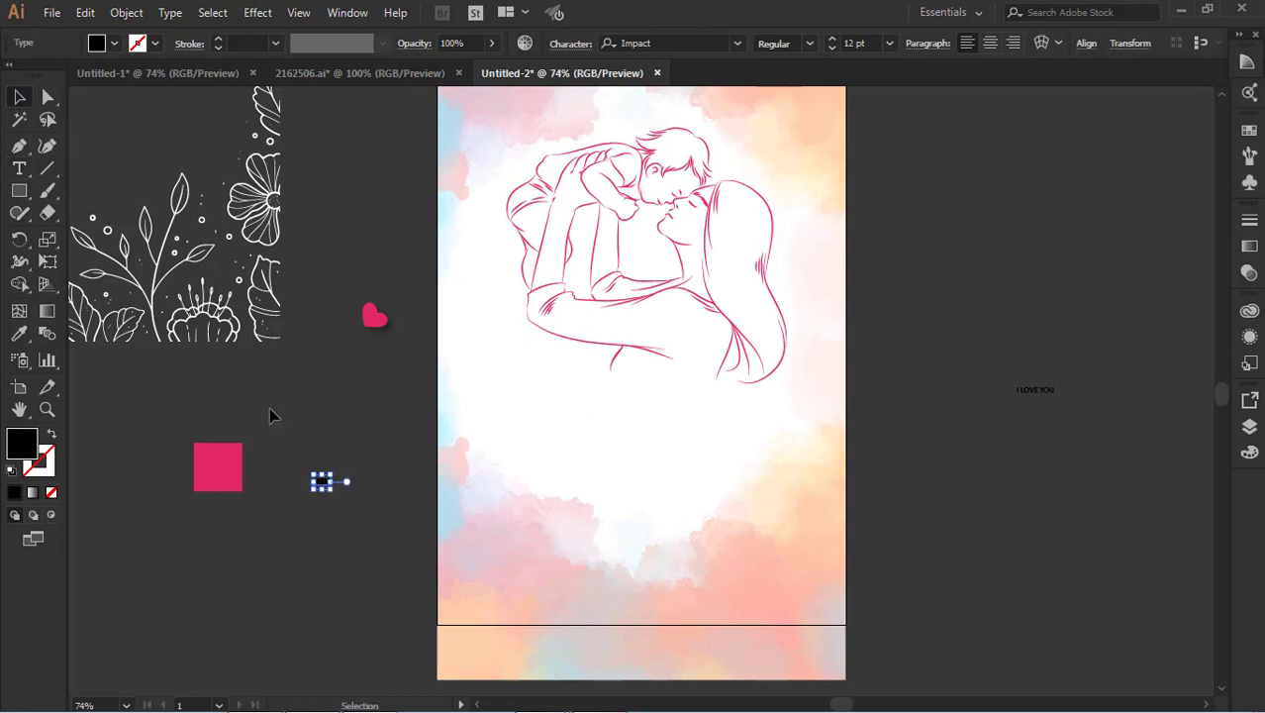
Enlarge the "MOM" text to about 169 pt and center it below the mother and child drawing
left_click(327, 490)
left_click(324, 482)
left_click_drag(336, 493, 707, 436)
left_click(1093, 528)
left_click_drag(729, 515, 759, 547)
left_click_drag(723, 469, 721, 452)
left_click(929, 475)
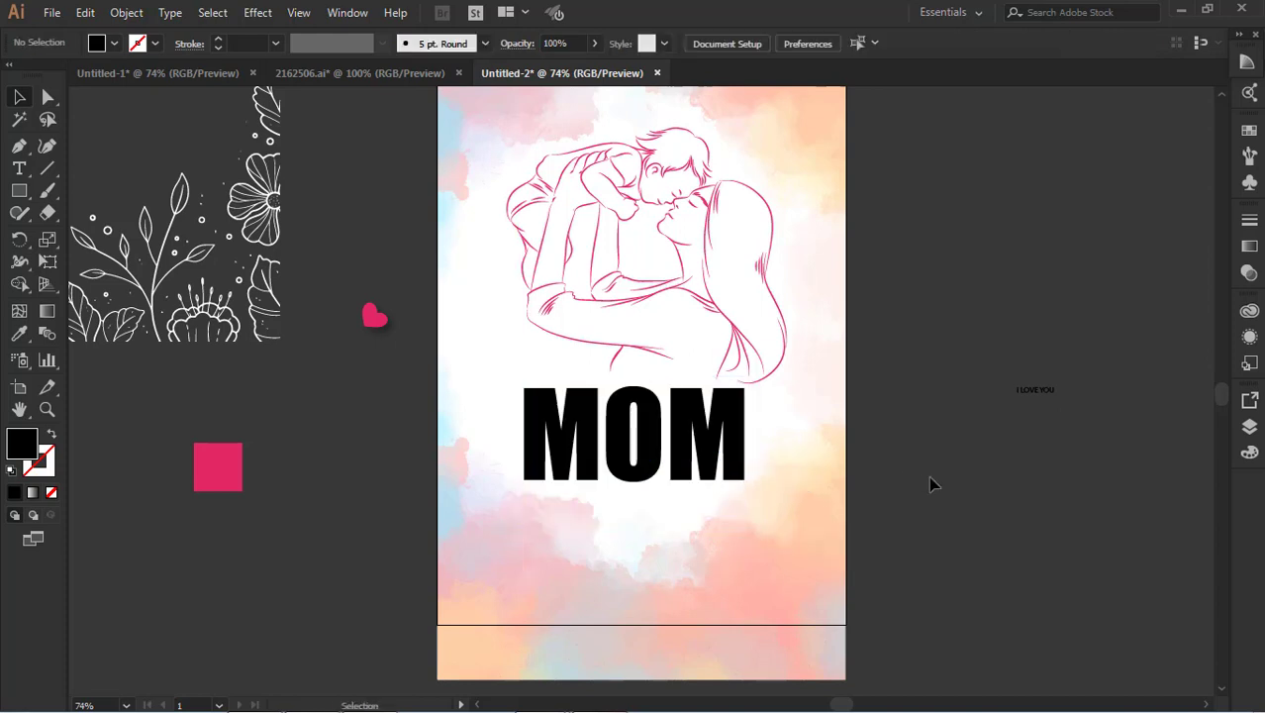
Enlarge the "i LOVE YOU" text and place it centered just above "MOM"
left_click_drag(1051, 398, 884, 395)
mouse_move(680, 374)
left_mouse_down()
mouse_move(643, 367)
mouse_move(602, 390)
mouse_move(596, 377)
mouse_move(644, 376)
mouse_move(693, 408)
mouse_move(664, 389)
left_mouse_up()
left_click(709, 428)
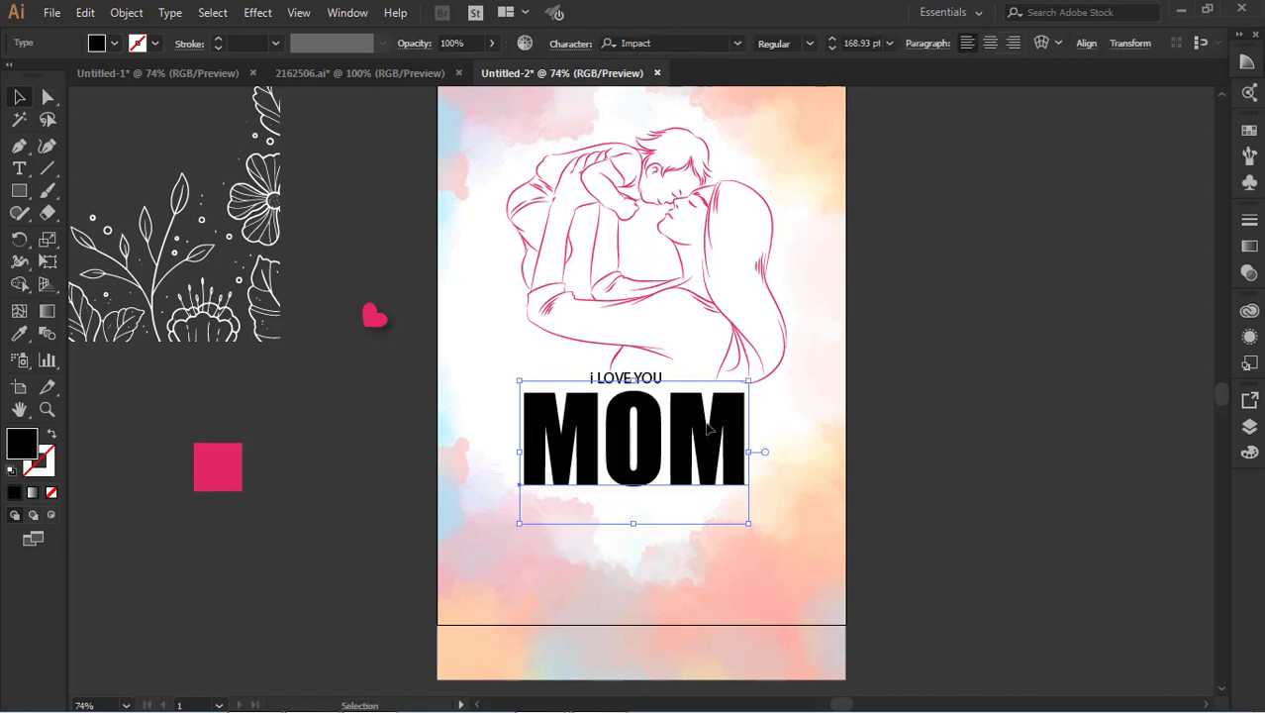
Enlarge the "i LOVE YOU" text above "MOM" to about 29 pt
left_click(891, 432)
left_click(660, 386)
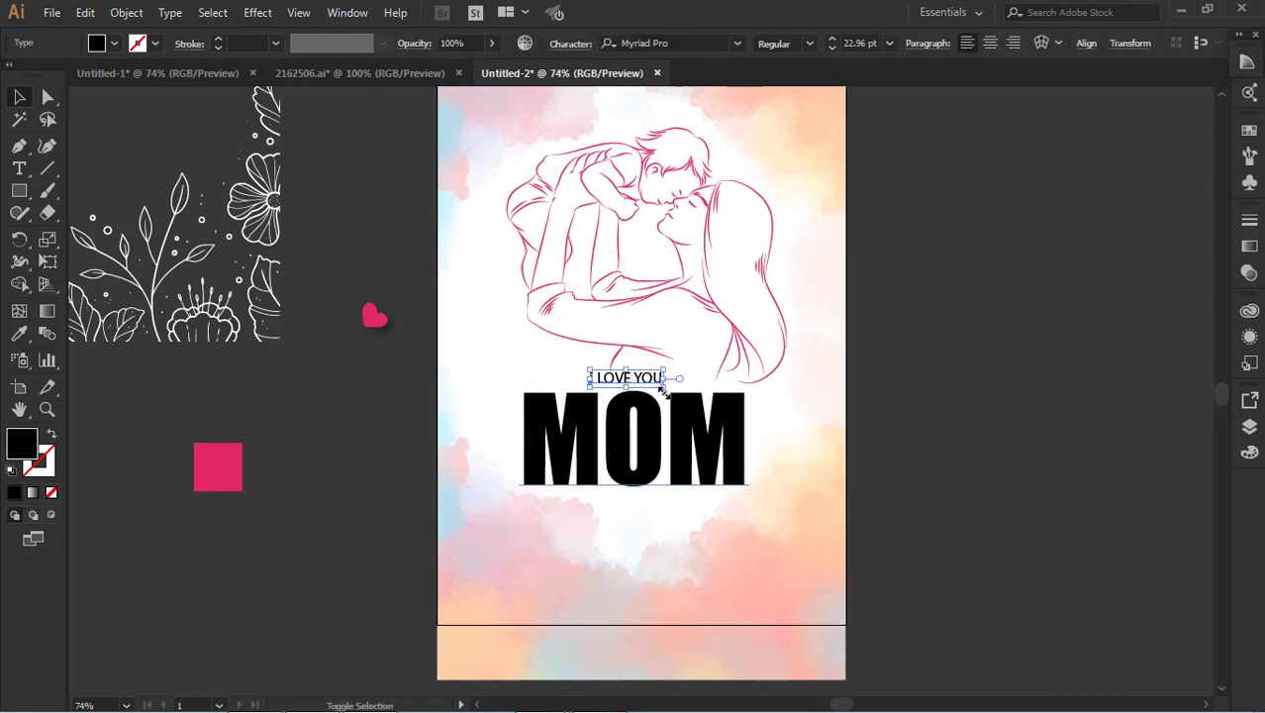
left_click_drag(662, 389, 684, 388)
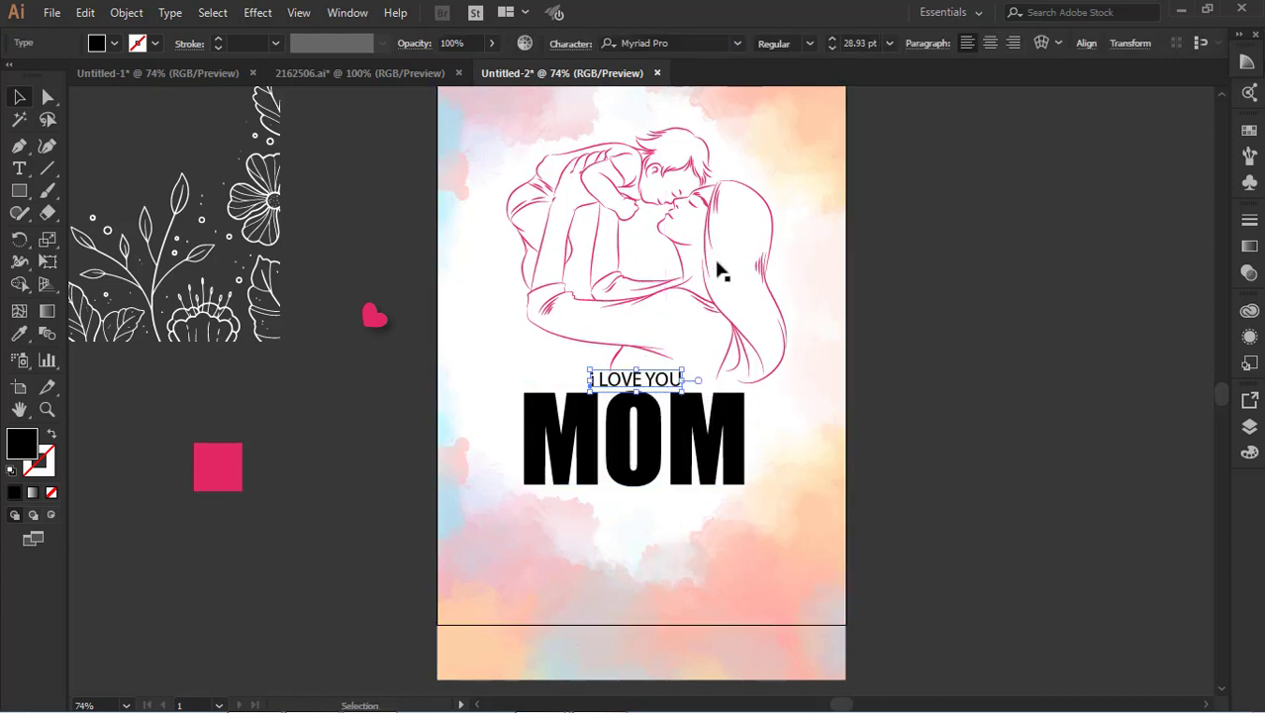
Widen the tracking of the "i LOVE YOU" text
left_click(573, 44)
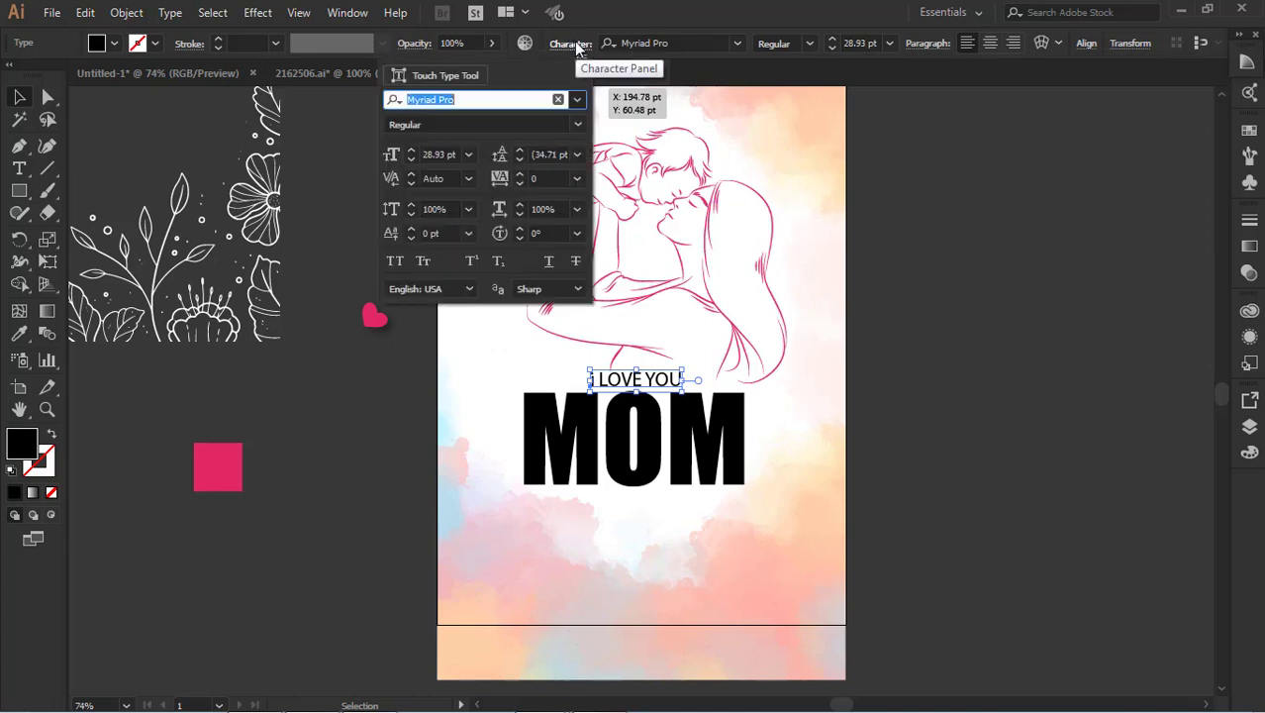
left_click(547, 178)
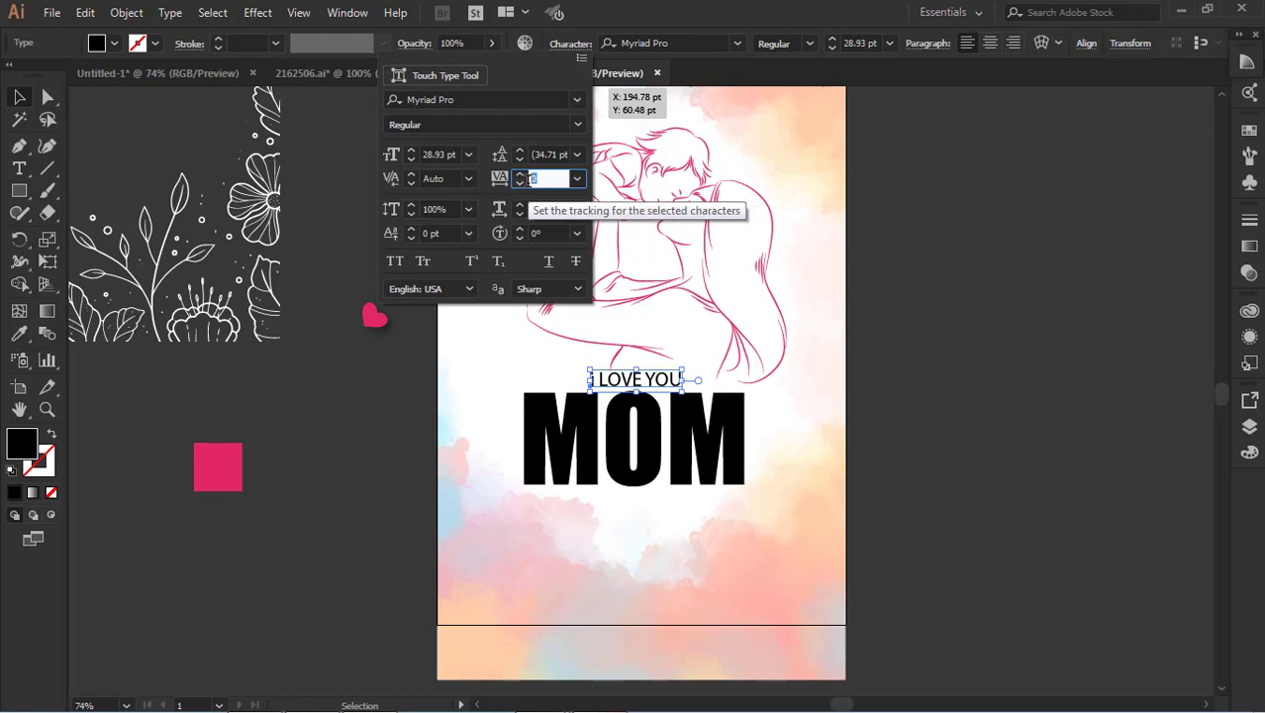
key("Up")
key("Up")
key("Up")
key("Up")
key("Up")
key("Up")
key("Up")
key("Up")
key("Up")
key("Up")
key("Up")
key("Up")
key("Up")
key("Up")
key("Up")
key("Up")
key("Up")
key("Up")
key("Up")
key("Up")
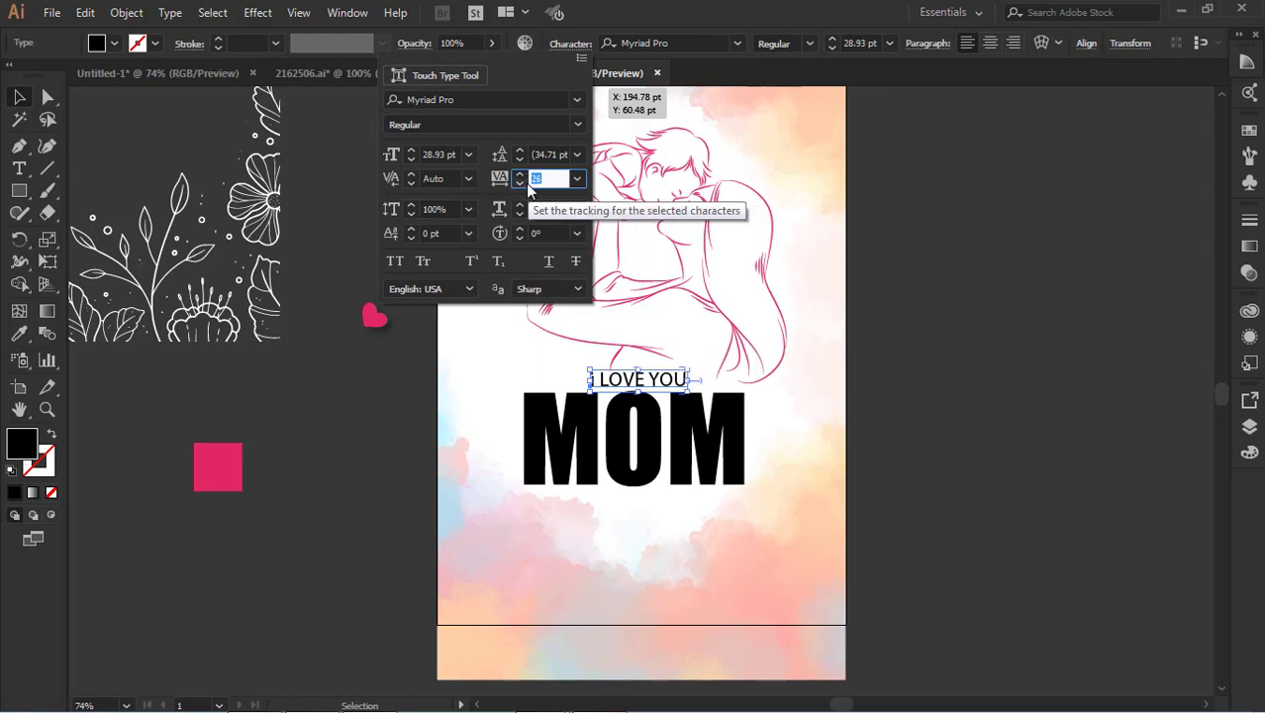
left_click(886, 359)
left_click(828, 401)
Enlarge the "MOM" text to about 185 pt and shift it slightly down below "i LOVE YOU"
left_click(628, 442)
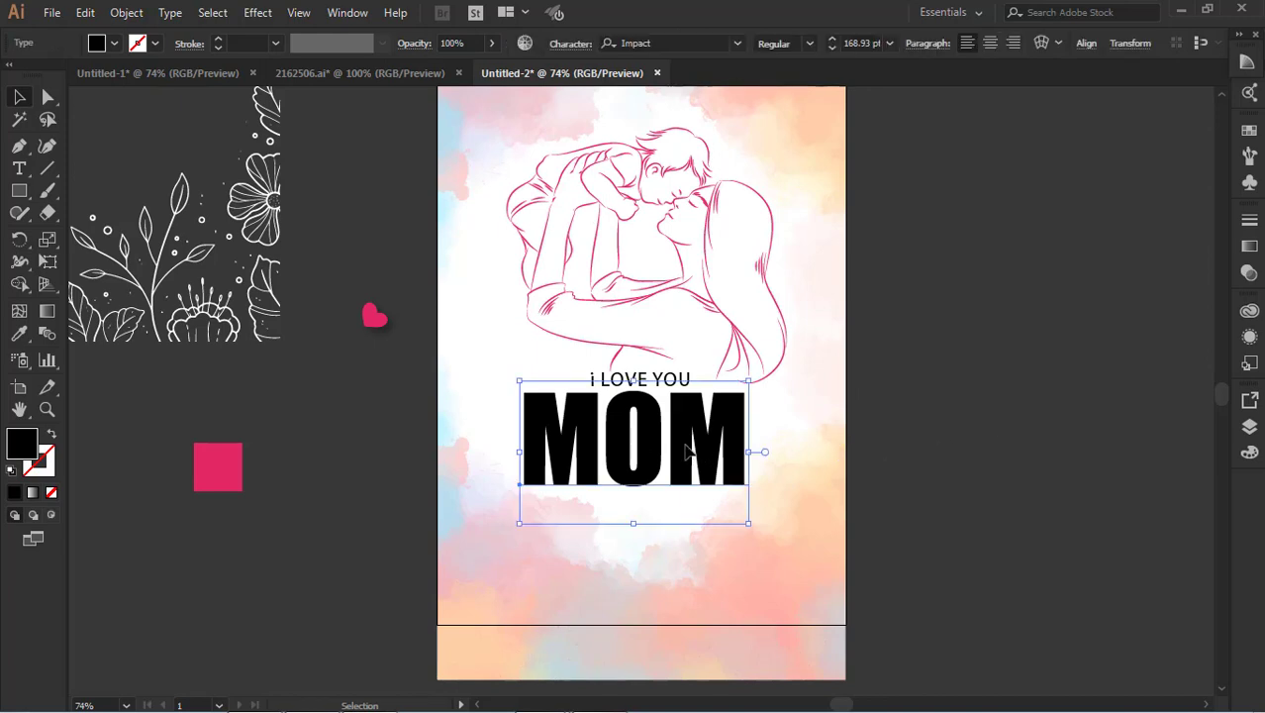
left_click_drag(755, 521, 772, 538)
left_click(1008, 452)
left_click_drag(748, 455, 746, 464)
left_click(969, 461)
left_click(765, 461)
Recolor the "MOM" text with the pink sampled from the square beside the artboard
left_click(19, 335)
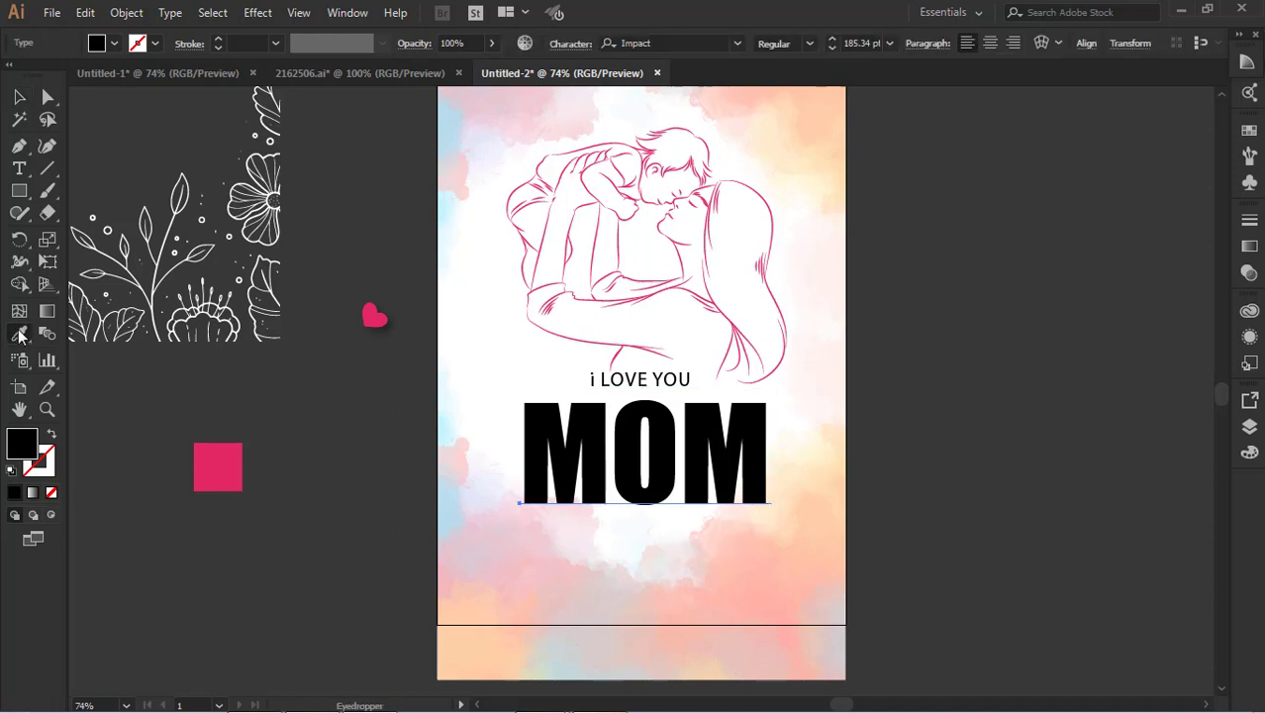
left_click(228, 457)
left_click(18, 97)
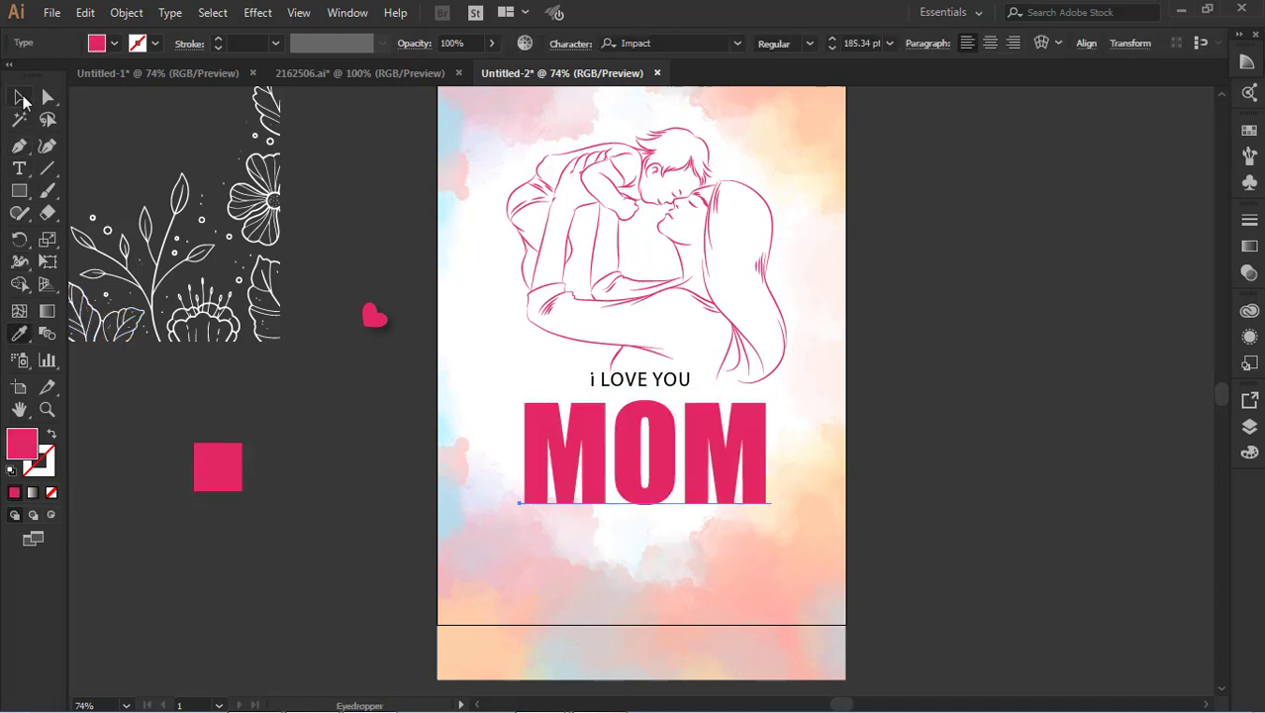
left_click(245, 434)
Recolor the "i LOVE YOU" text with the square's pink and move it slightly down toward "MOM"
left_click(677, 386)
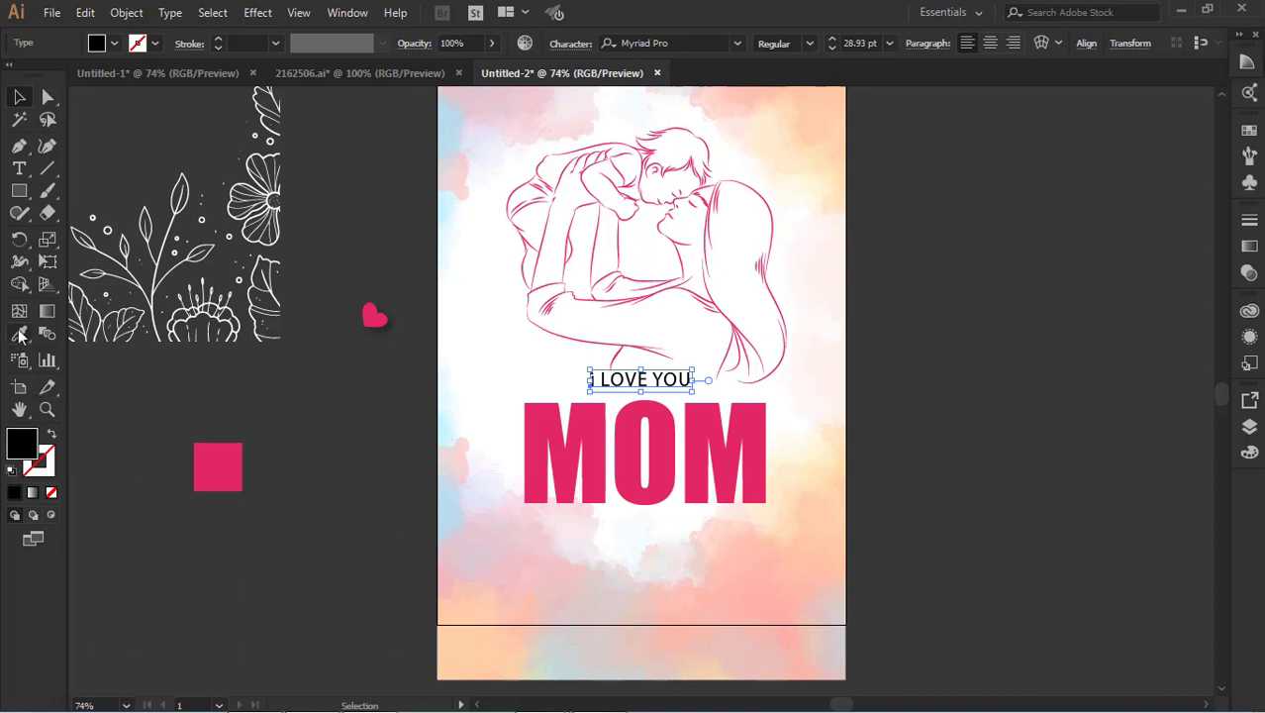
left_click(19, 335)
left_click(217, 464)
left_click(21, 100)
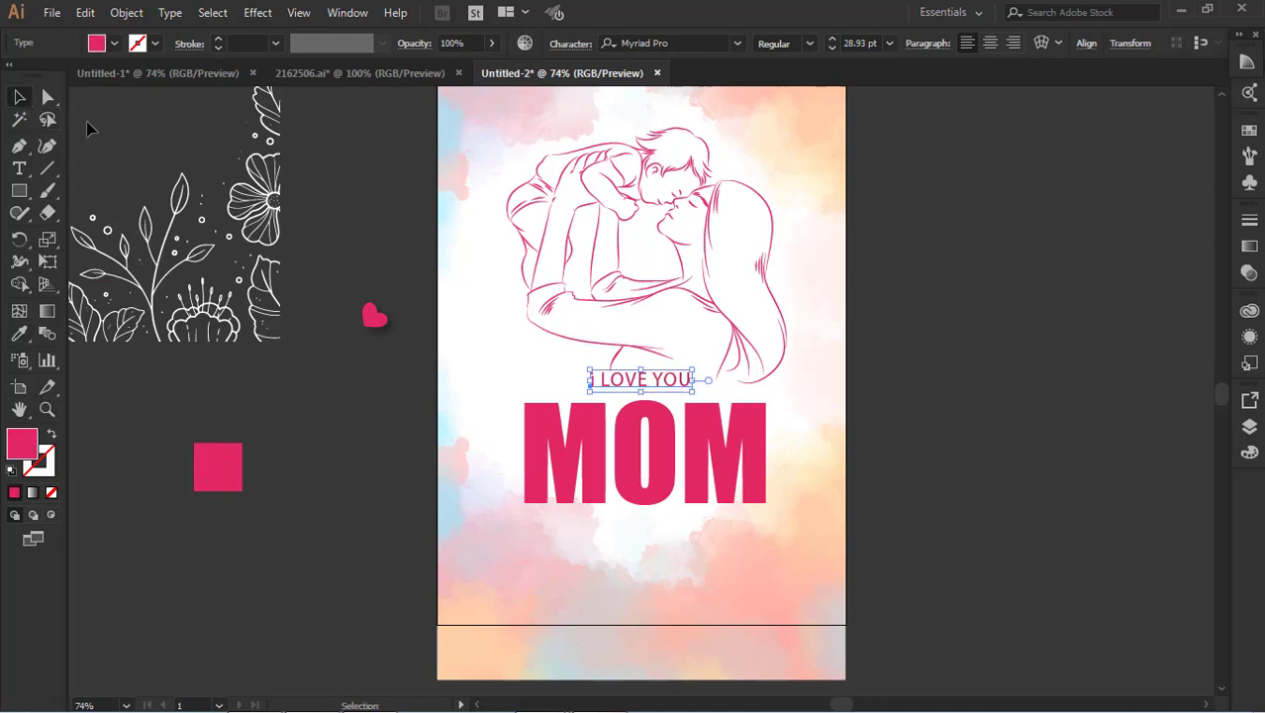
left_click(348, 184)
left_click_drag(667, 378, 668, 391)
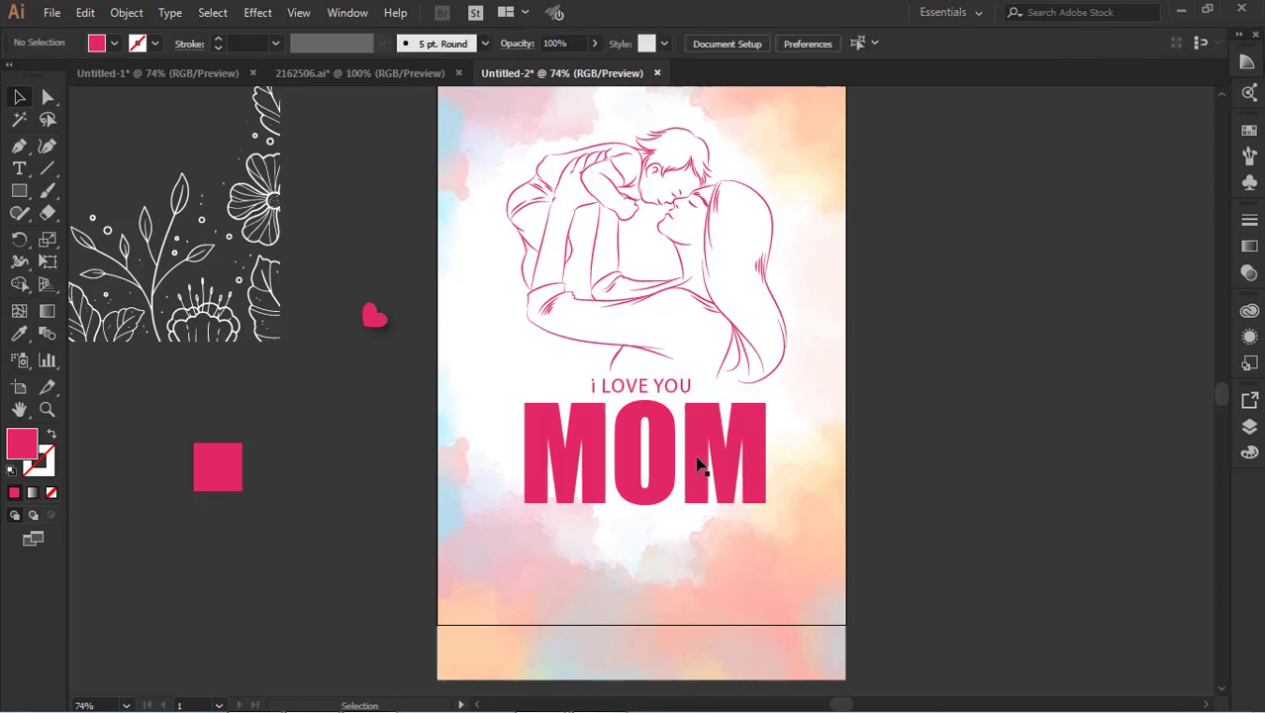
Replace the lowercase "i" with a capital "I" so the line reads "I LOVE YOU"
left_click(664, 391)
left_click(19, 170)
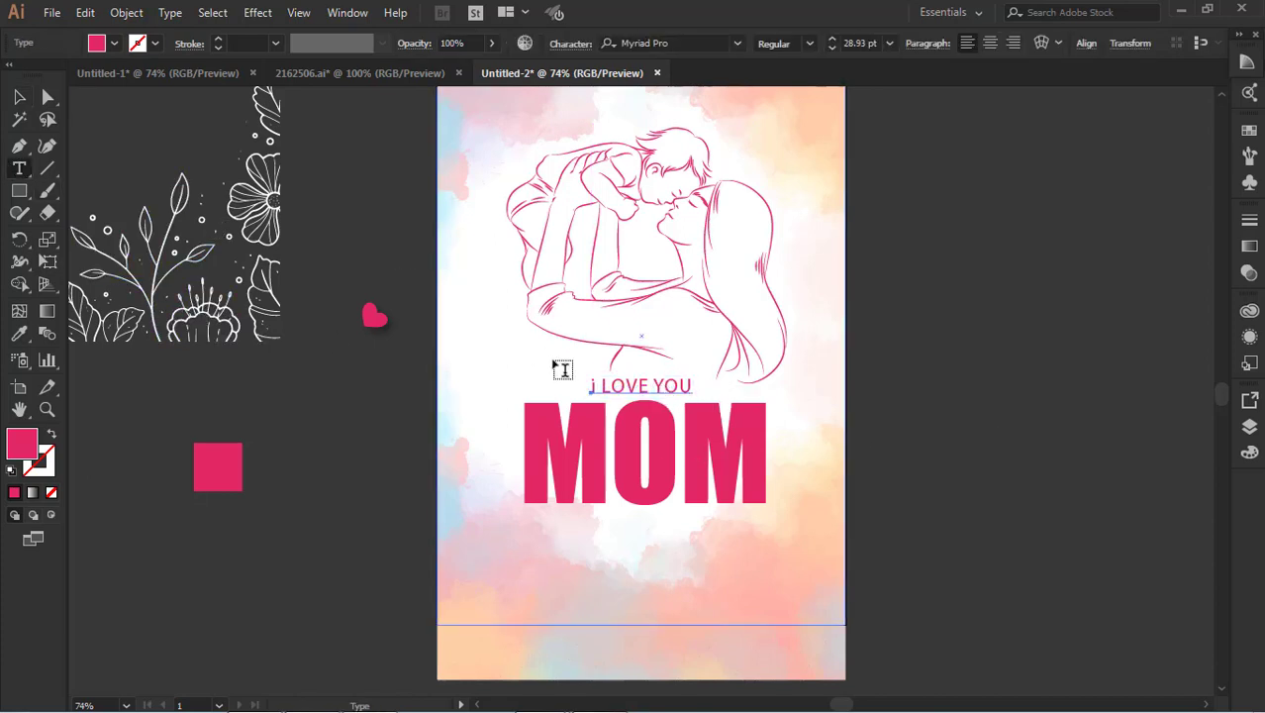
left_click(598, 384)
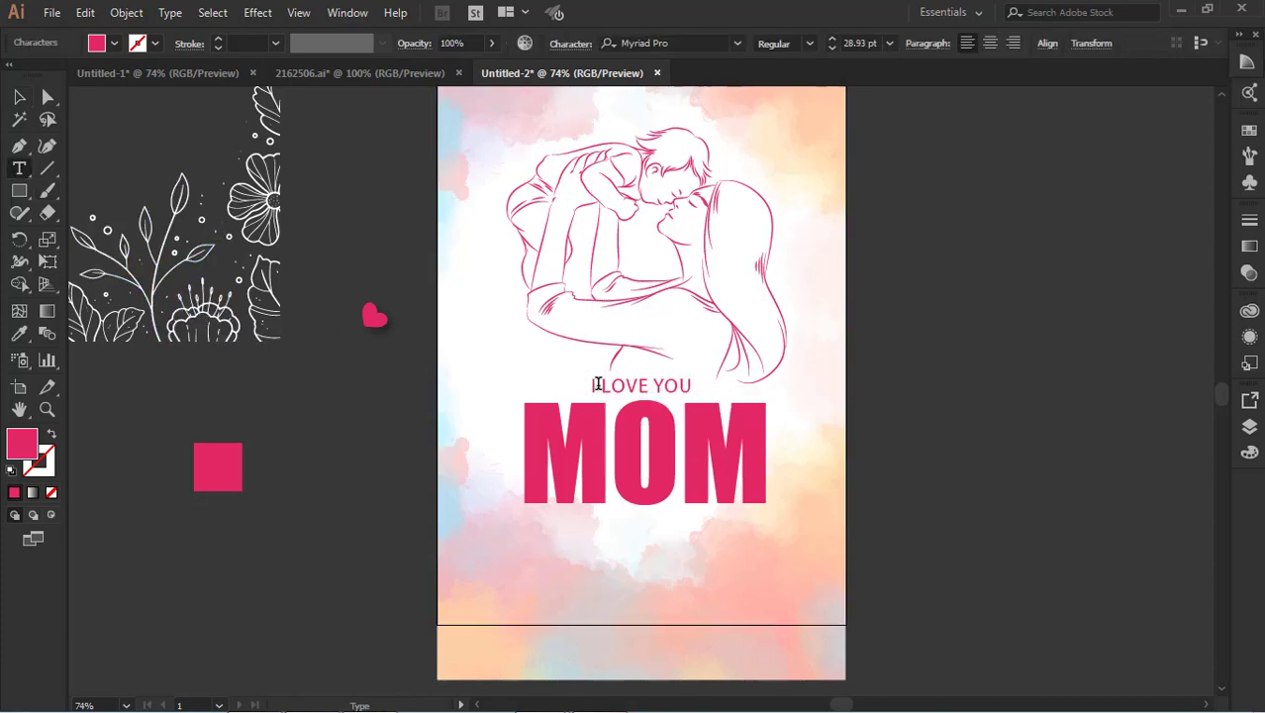
key("Escape")
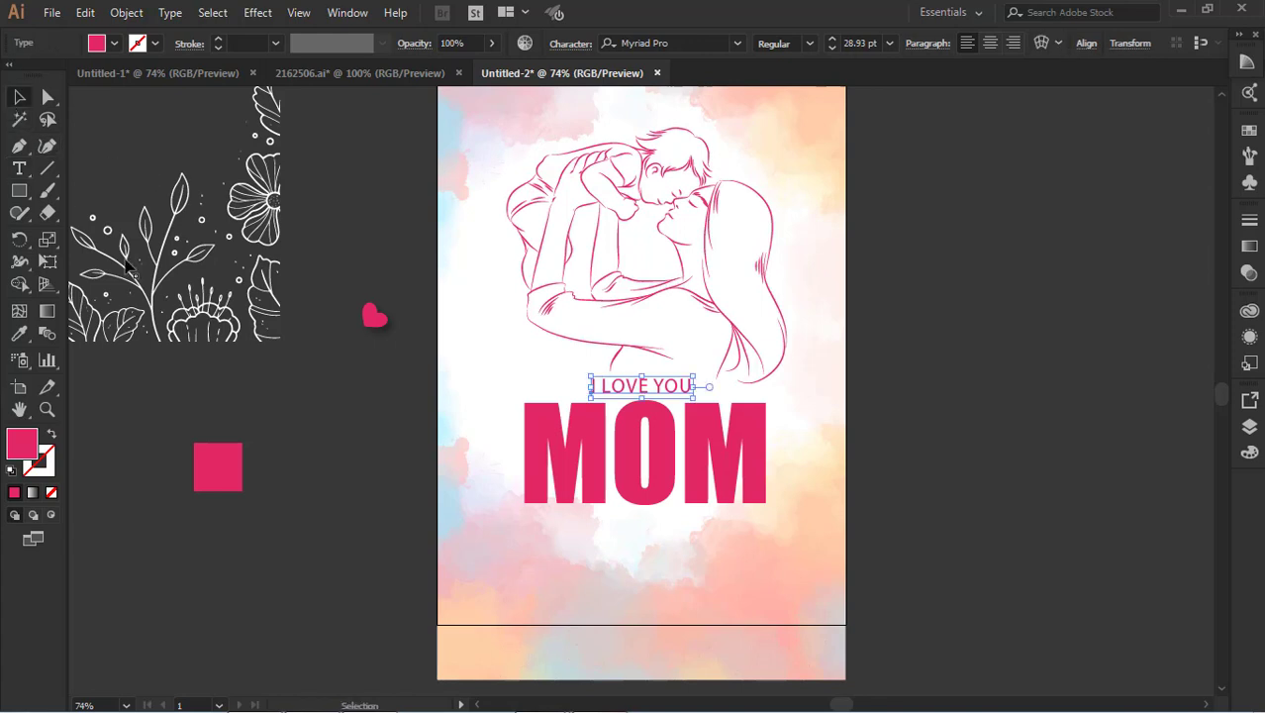
left_click(353, 464)
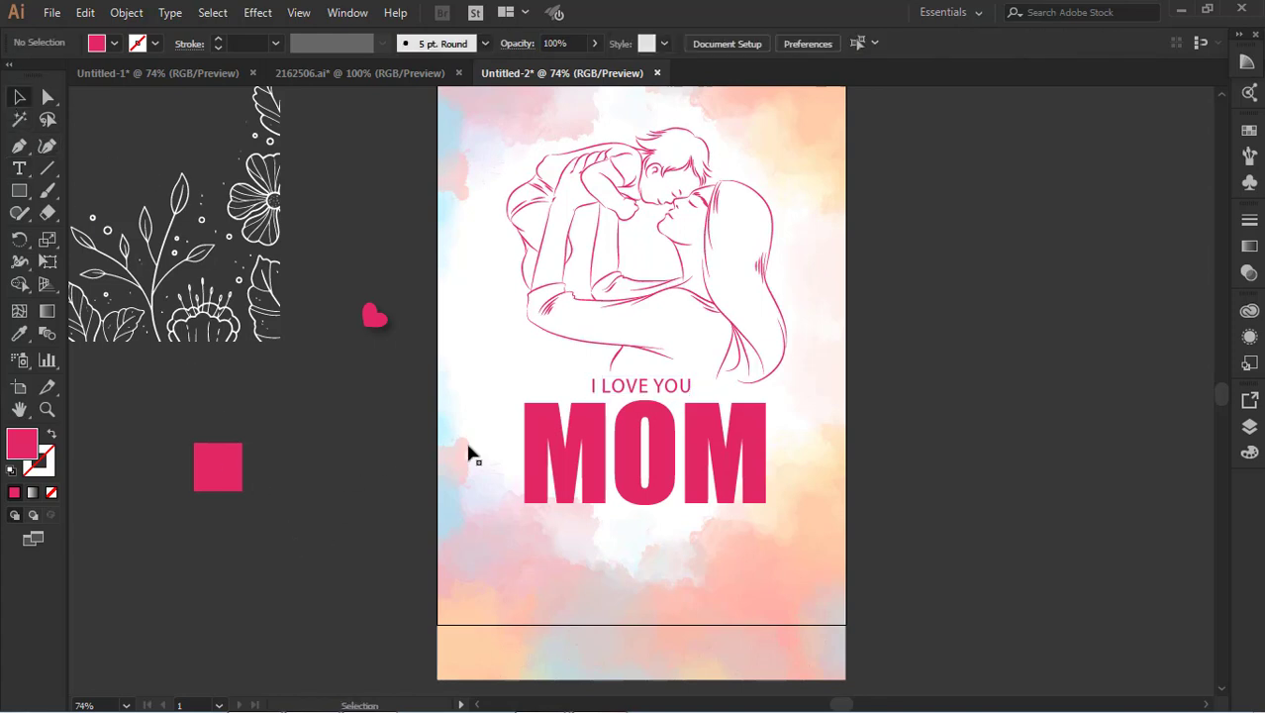
Remove the Drop Shadow effect from the pink heart beside the artboard
left_click(374, 319)
left_click(1249, 337)
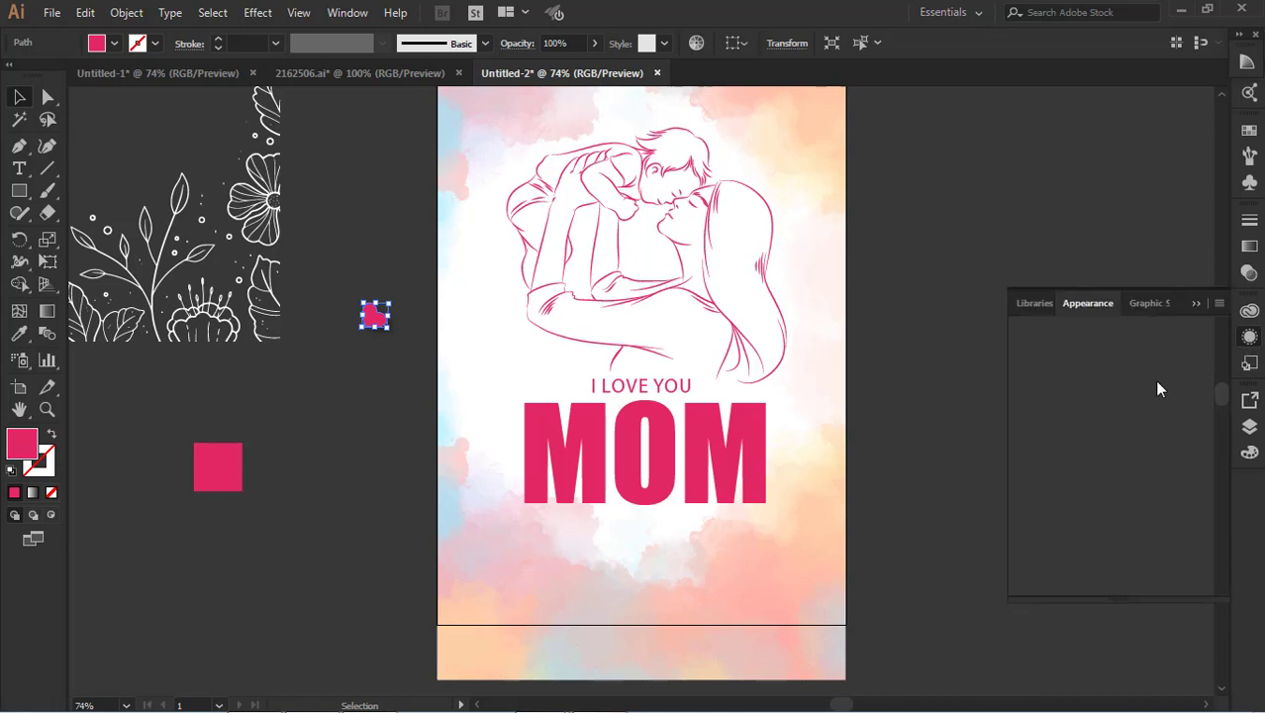
left_click(1099, 451)
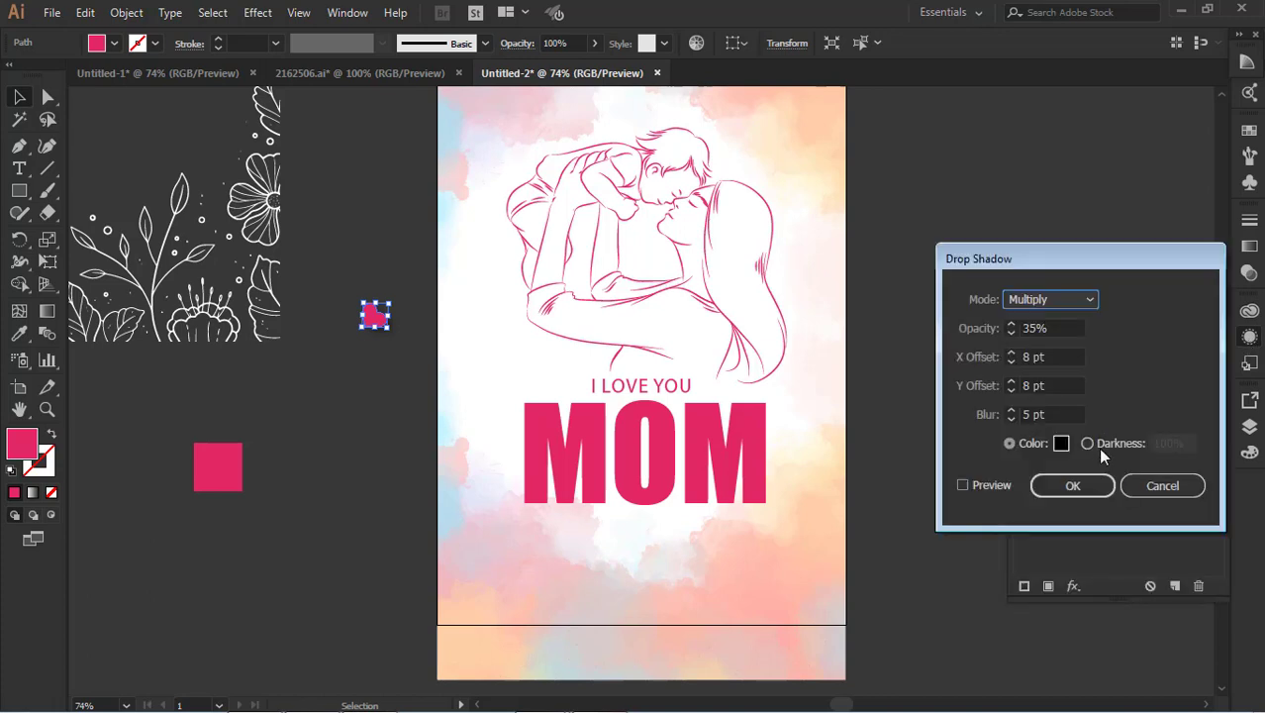
left_click(1174, 487)
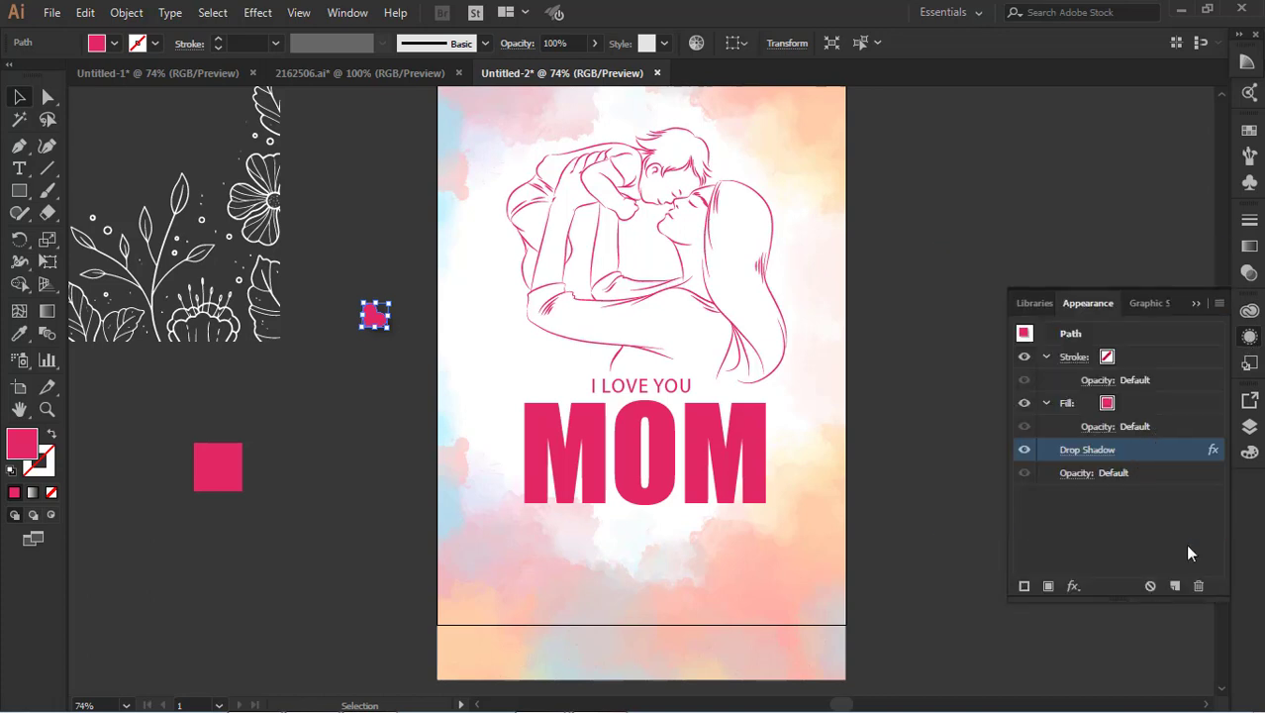
left_click(1199, 586)
left_click(799, 443)
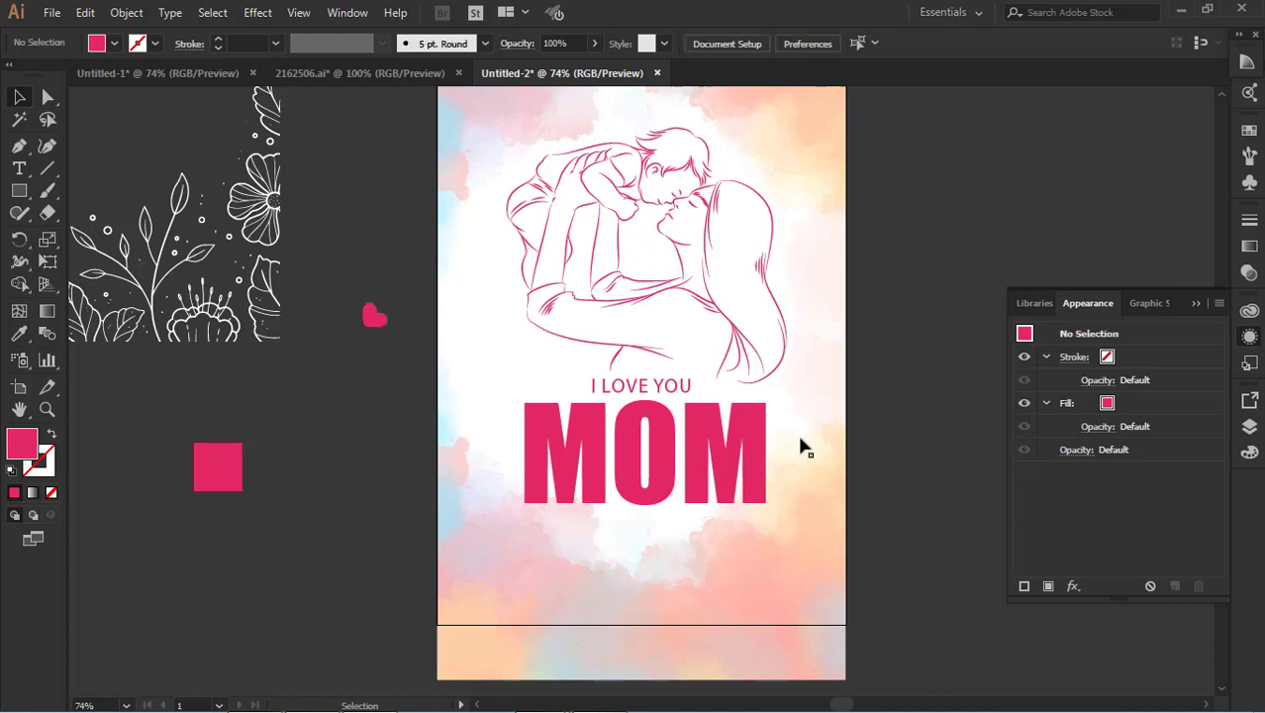
Place the pink heart directly after "I LOVE YOU", in front of the watercolor background
left_click_drag(386, 330, 715, 397)
left_click(882, 396)
key("ctrl+z")
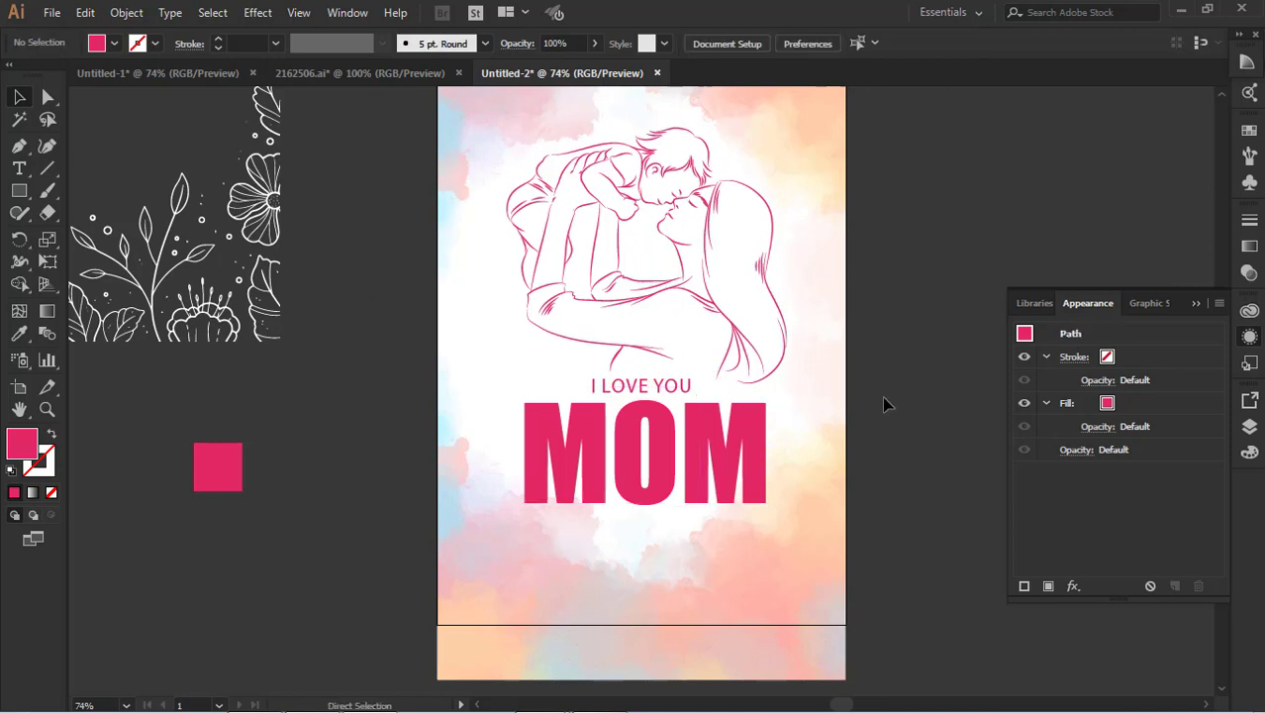
left_click_drag(376, 317, 717, 397)
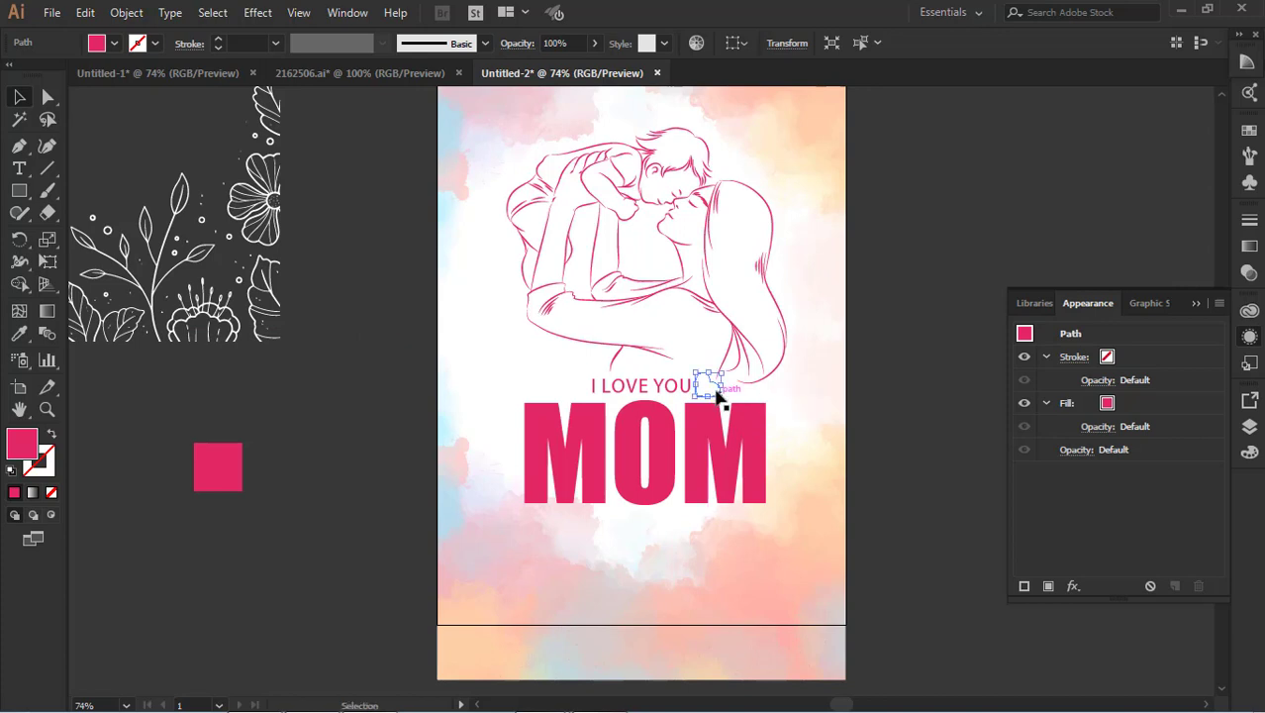
left_click(930, 394)
left_click(685, 388)
left_click(934, 446)
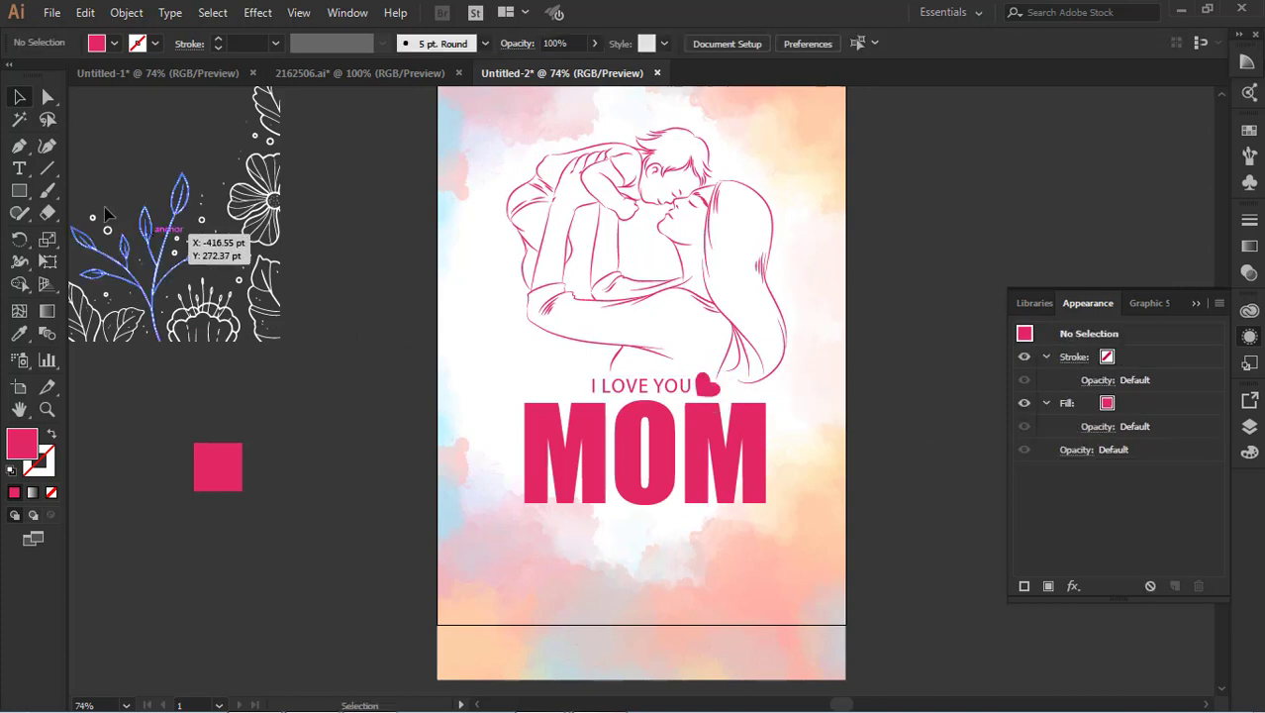
Add the text "Happy Mother's Day" on the empty canvas beside the artboard
left_click(19, 168)
left_click(311, 437)
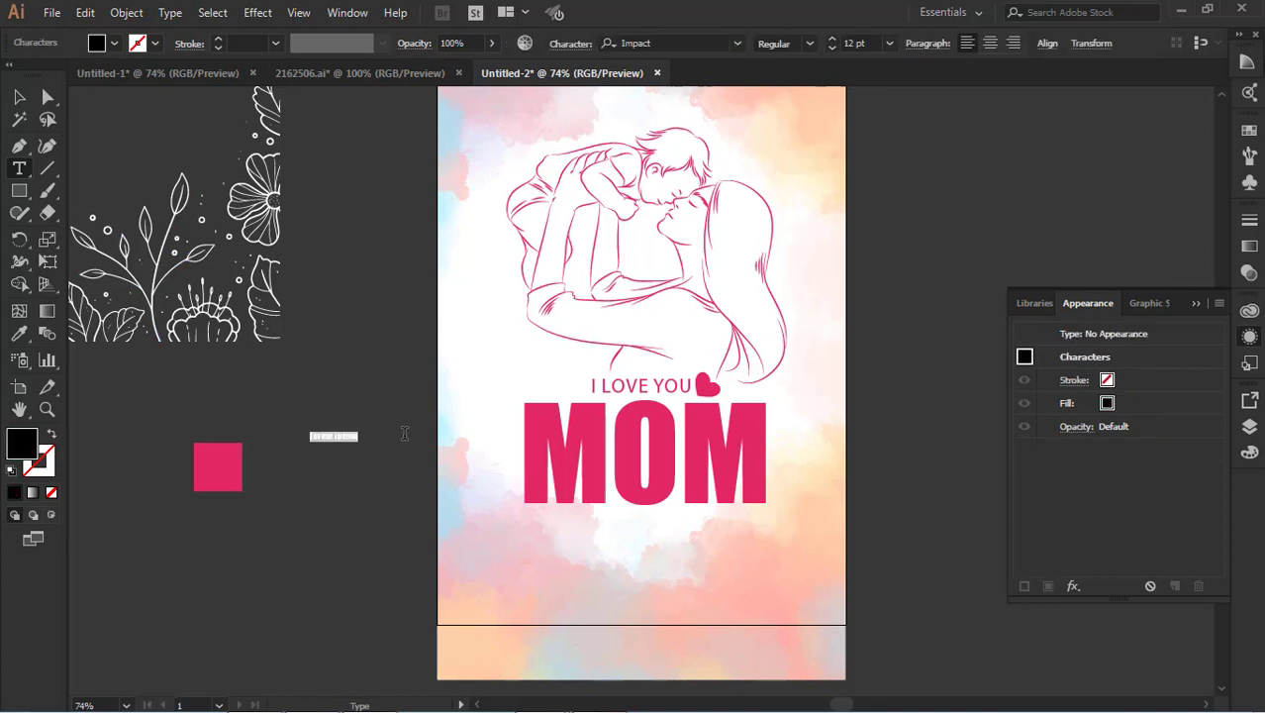
type("HA")
Set the font of the "Happy Mother's Day" text to Oswald Regular
key("ctrl+a")
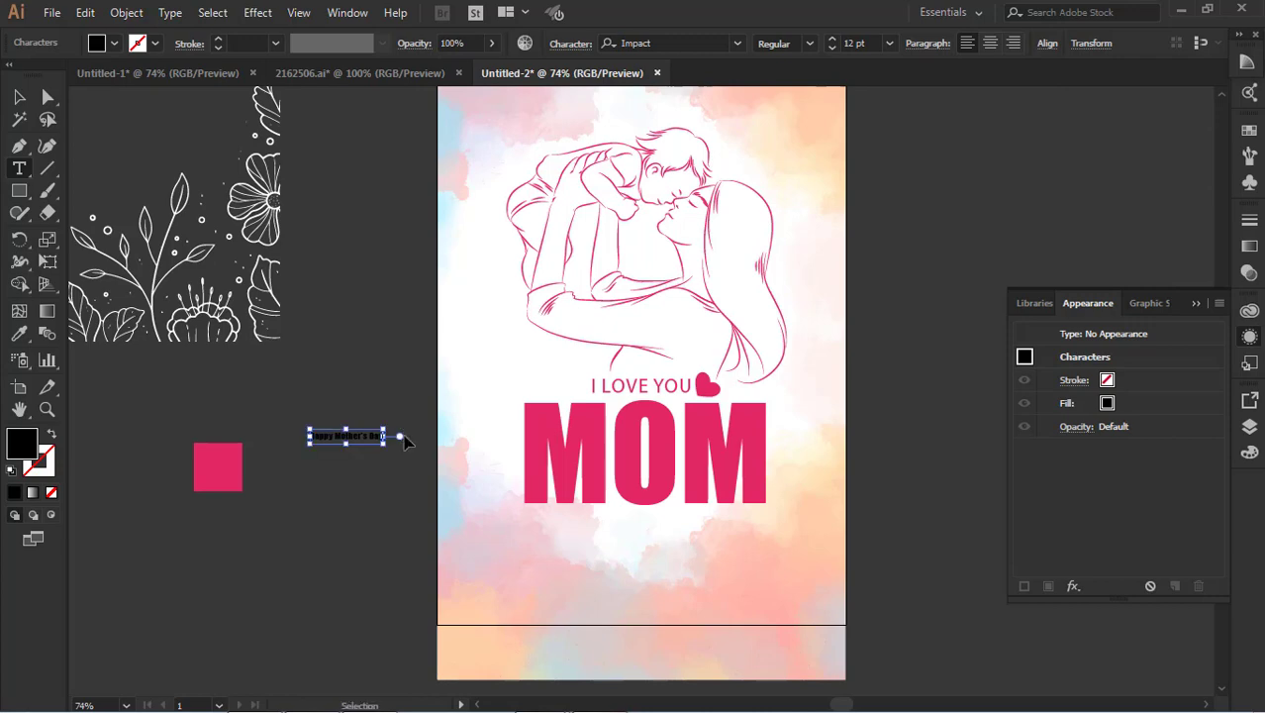
type("os")
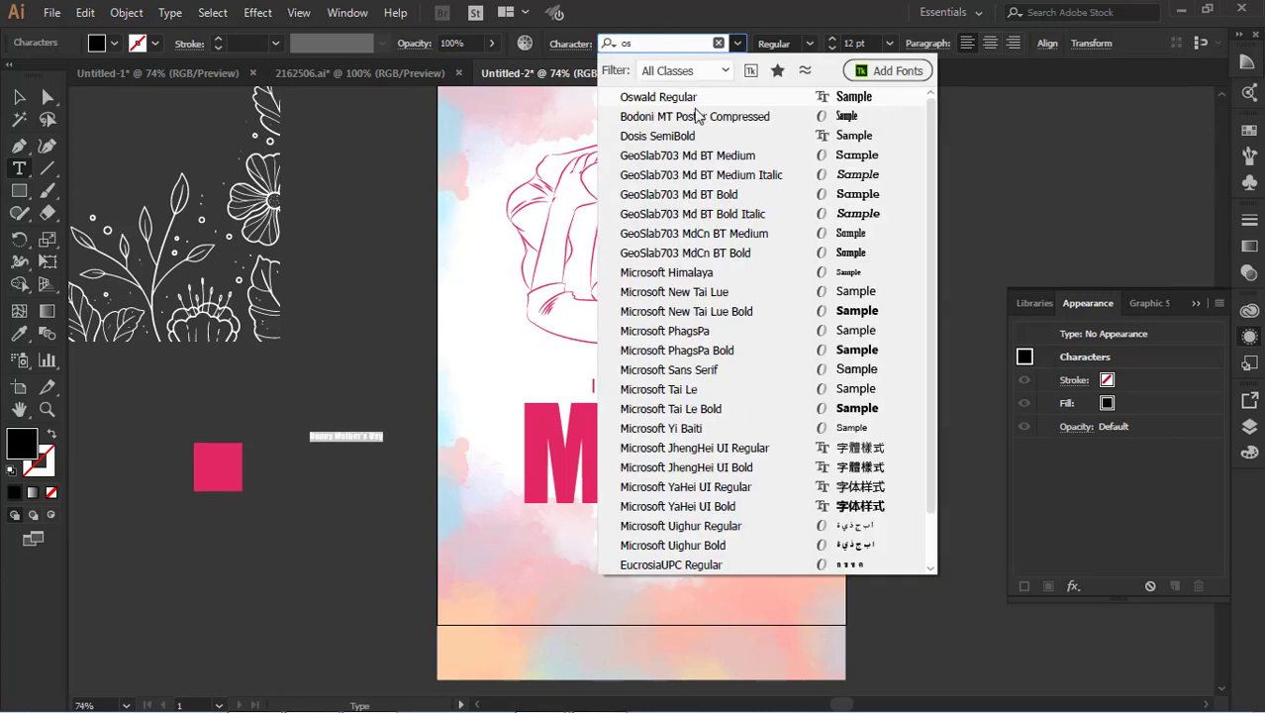
key("Return")
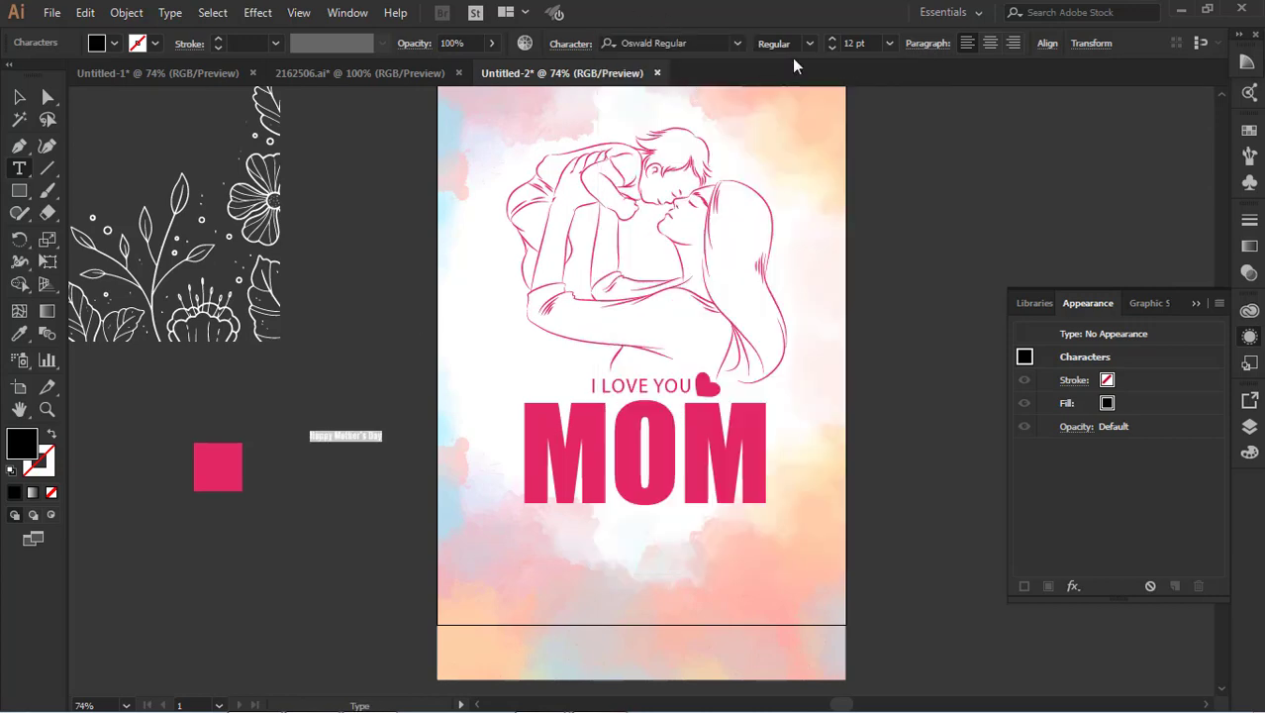
left_click(800, 42)
left_click(810, 44)
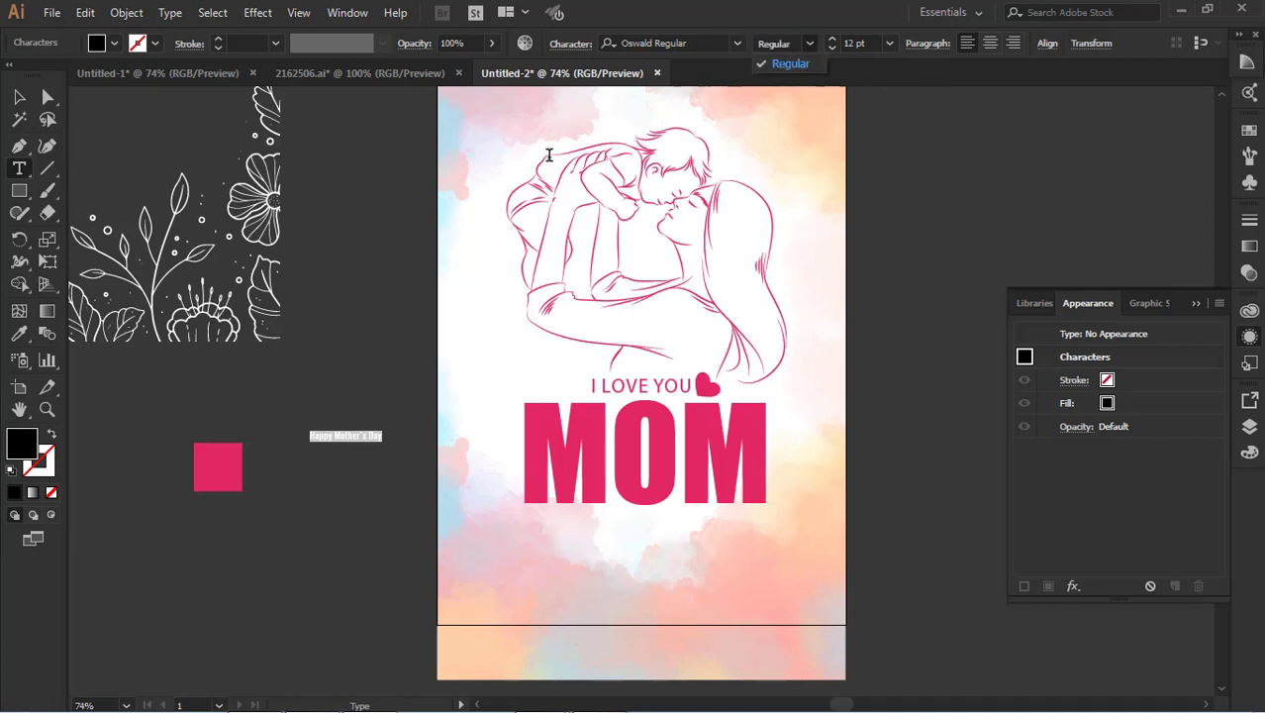
left_click(30, 104)
left_click(378, 432)
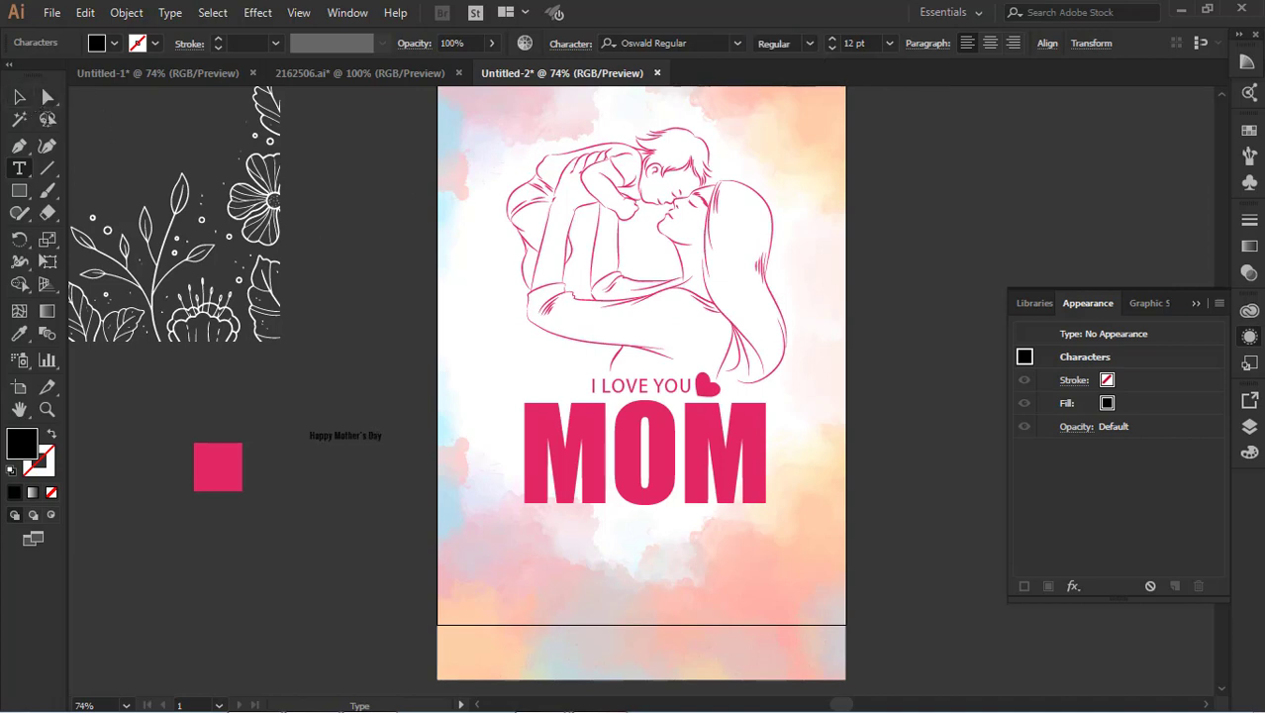
Enlarge the "Happy Mother's Day" text to about 40 pt and place it directly below "MOM", matching its width
left_click(20, 102)
left_click(381, 436)
left_click(379, 438)
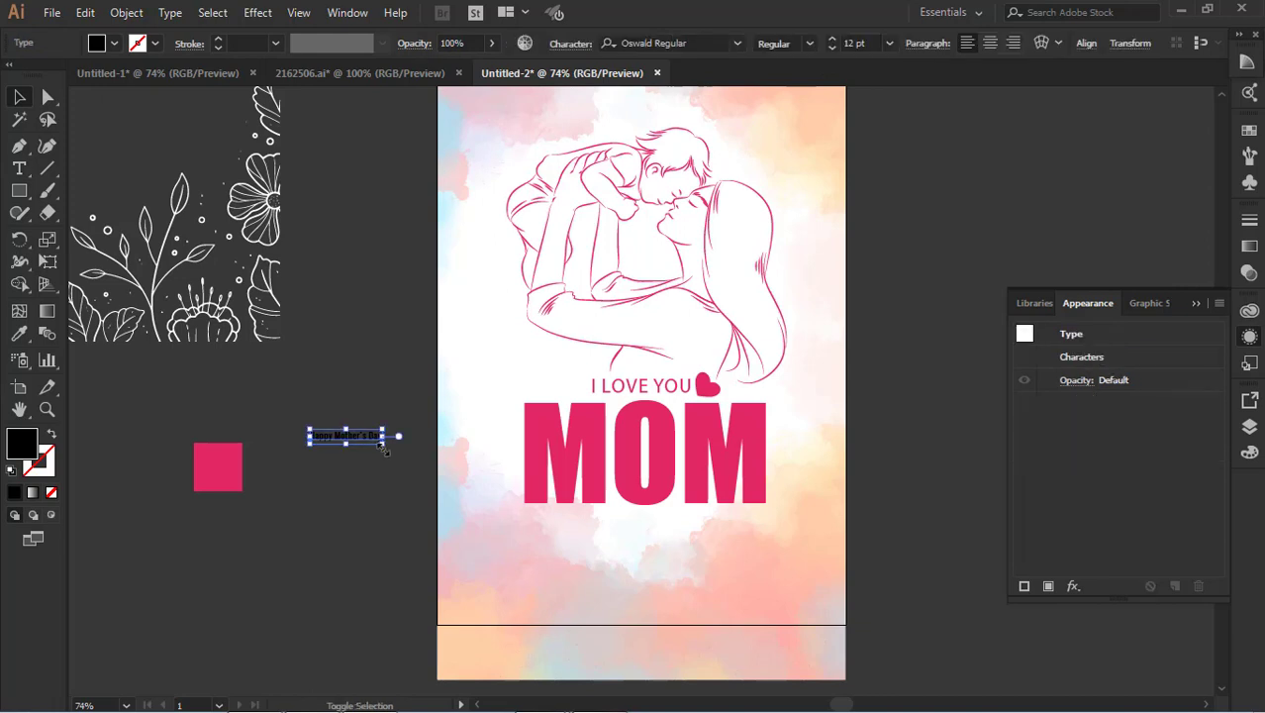
left_click_drag(568, 565, 566, 581)
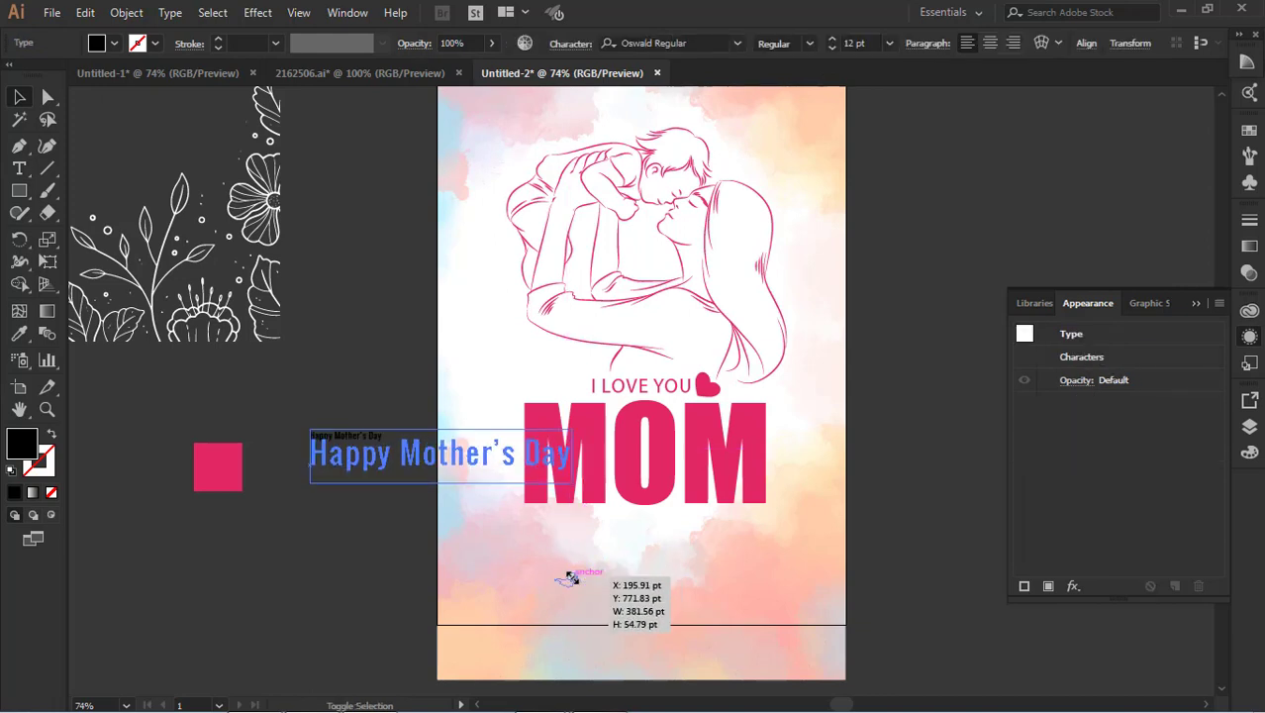
left_click(912, 551)
left_click_drag(510, 458, 788, 542)
left_click(769, 525)
left_click(736, 523)
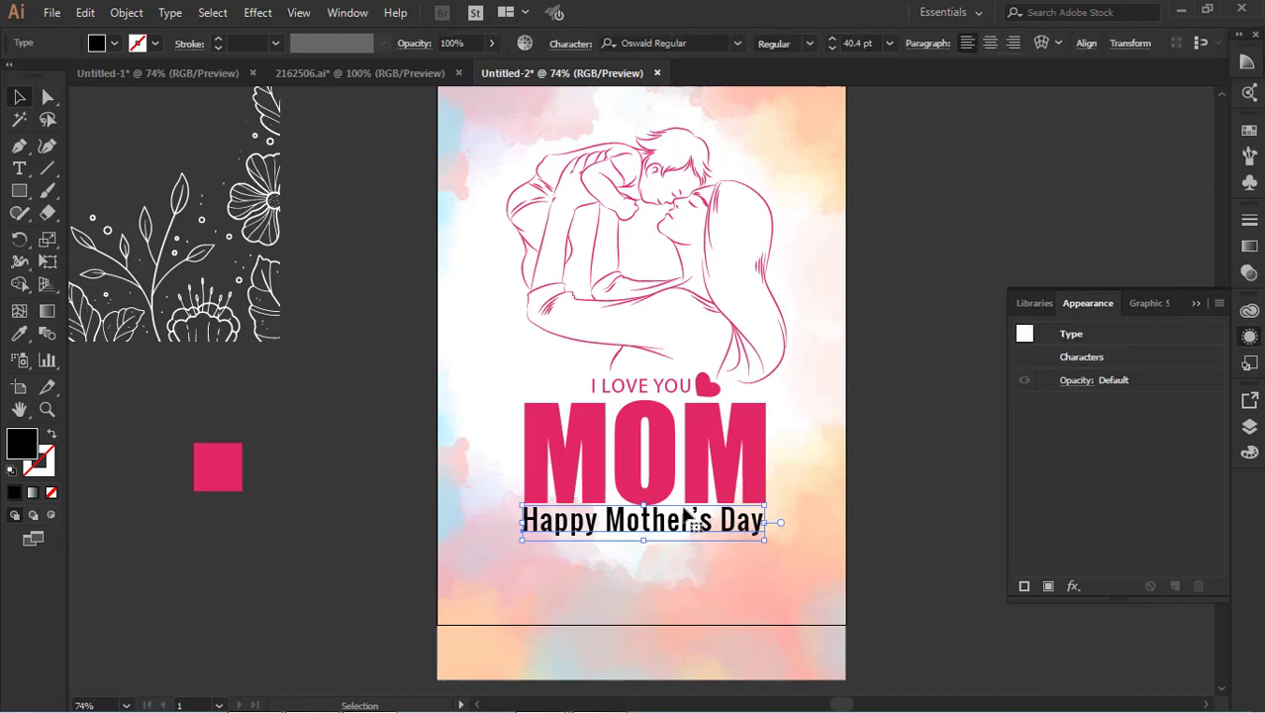
Recolor the "Happy Mother's Day" text with the pink of the sample square
left_click(19, 334)
left_click(212, 458)
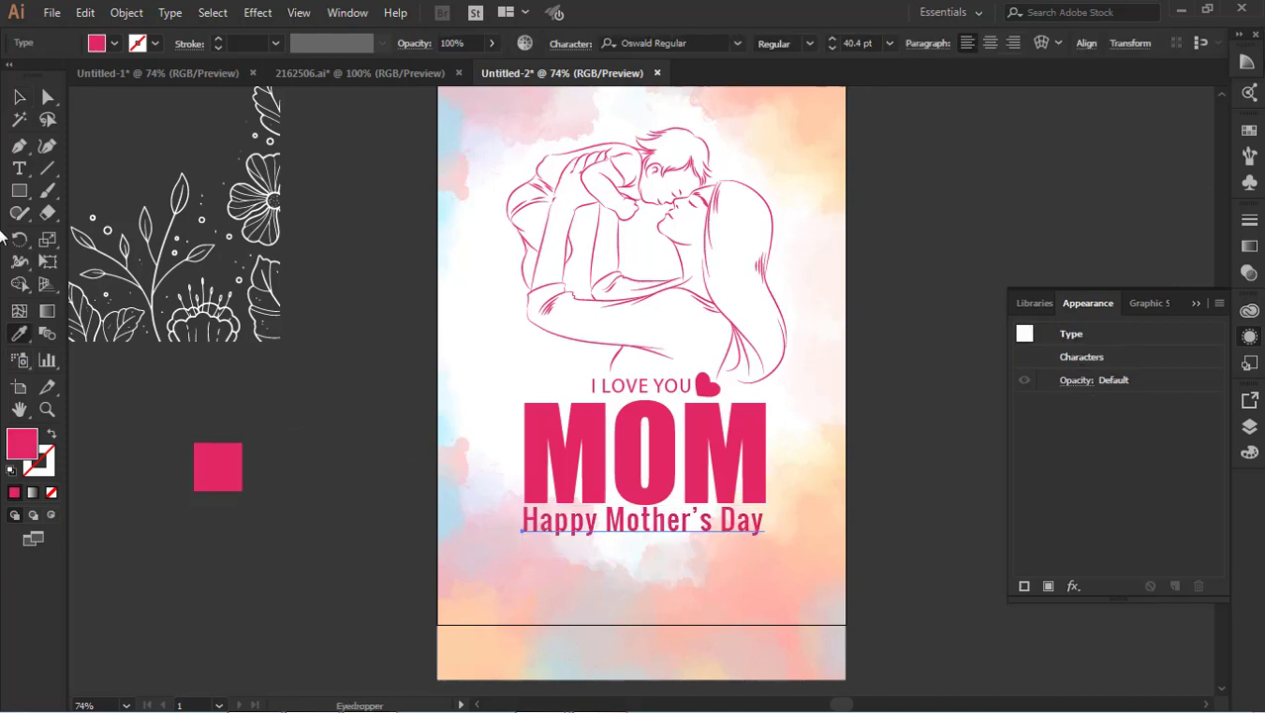
left_click(19, 96)
left_click(274, 338)
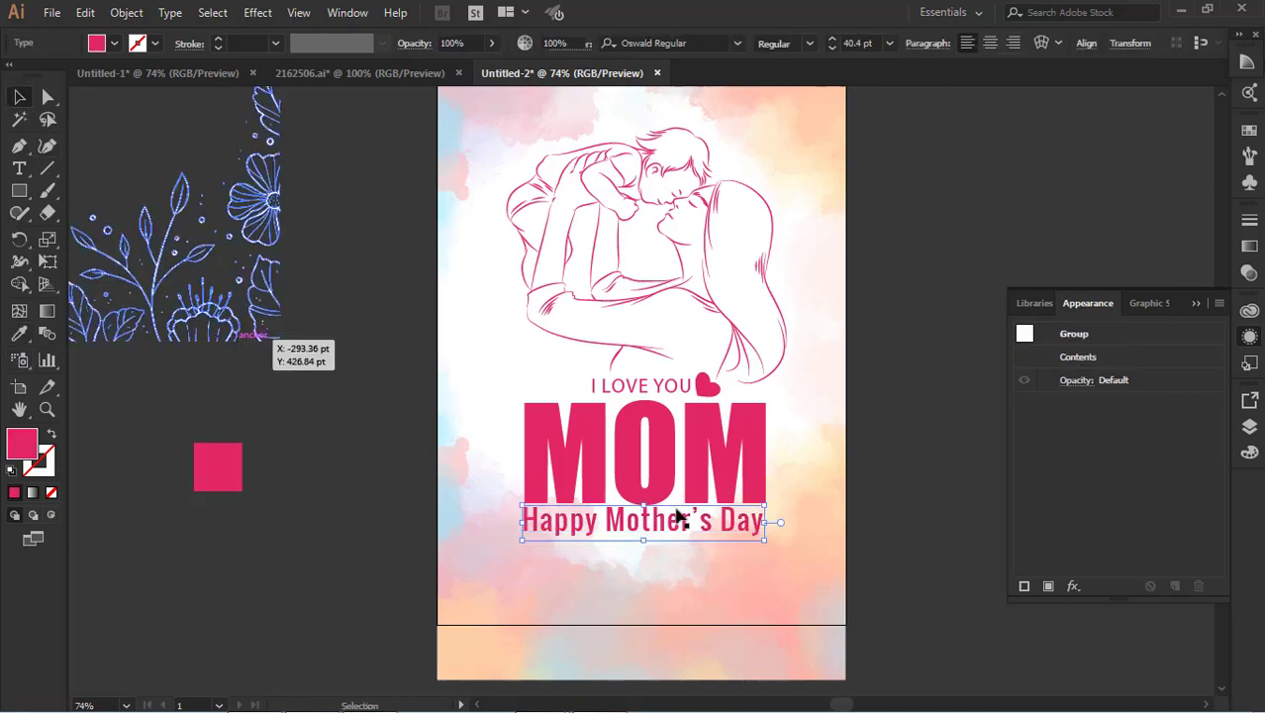
Nudge the "MOM" text slightly up, away from "Happy Mother's Day"
left_click(760, 456)
key("Up")
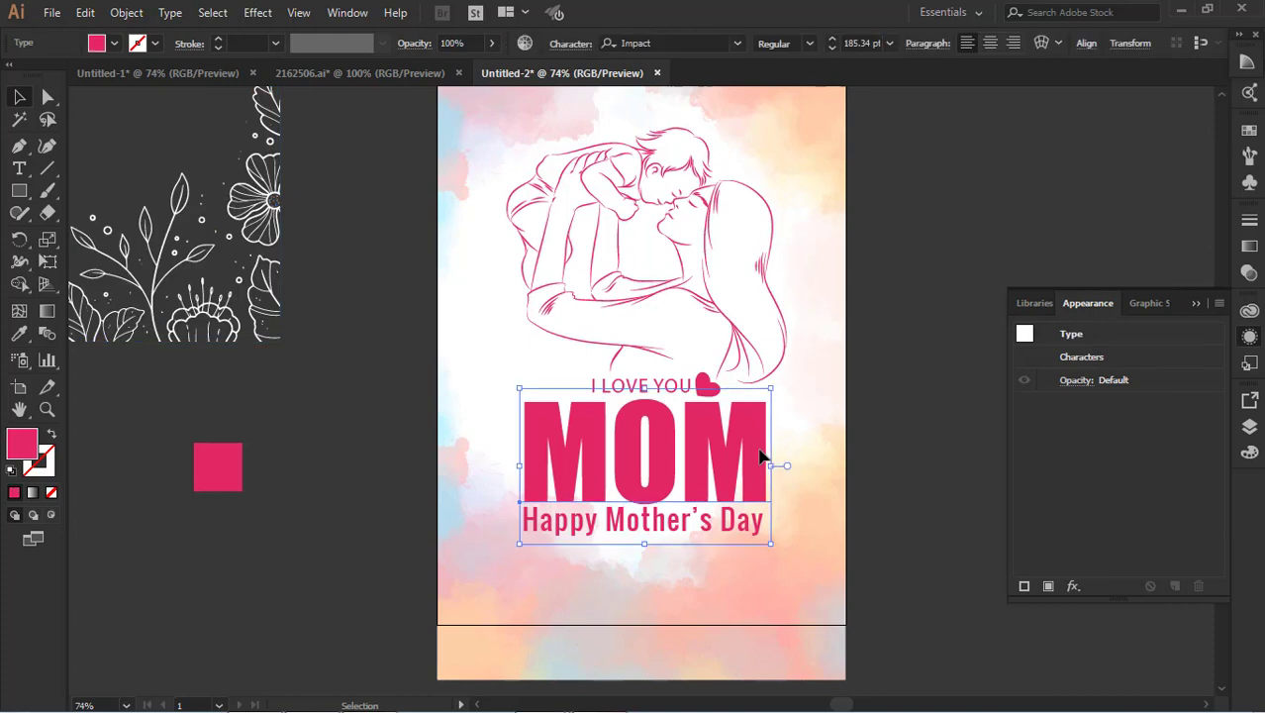
left_click(960, 440)
left_click(757, 454)
left_click(969, 510)
left_click(749, 525)
left_click(909, 514)
scroll(238, 297, "up", 1)
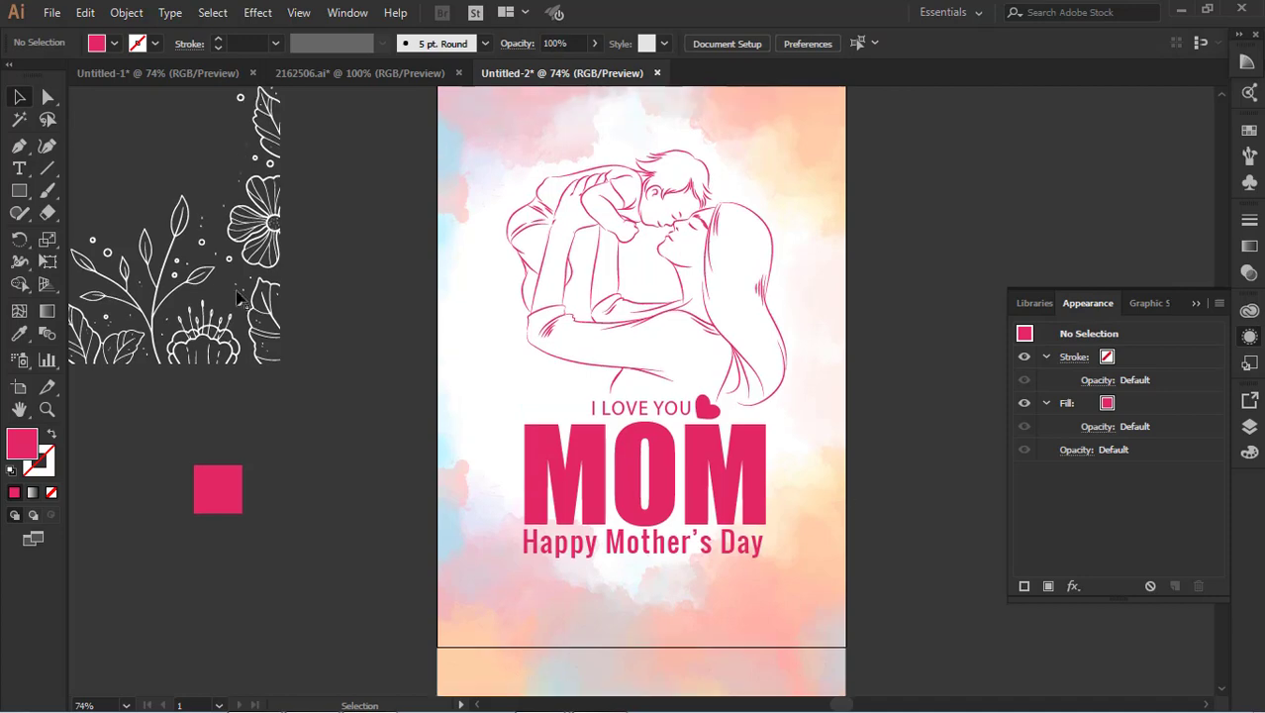
Place the floral line art across the lower part of the poster at full width and recolor it with the pink of the sample square
left_click_drag(185, 294, 205, 311)
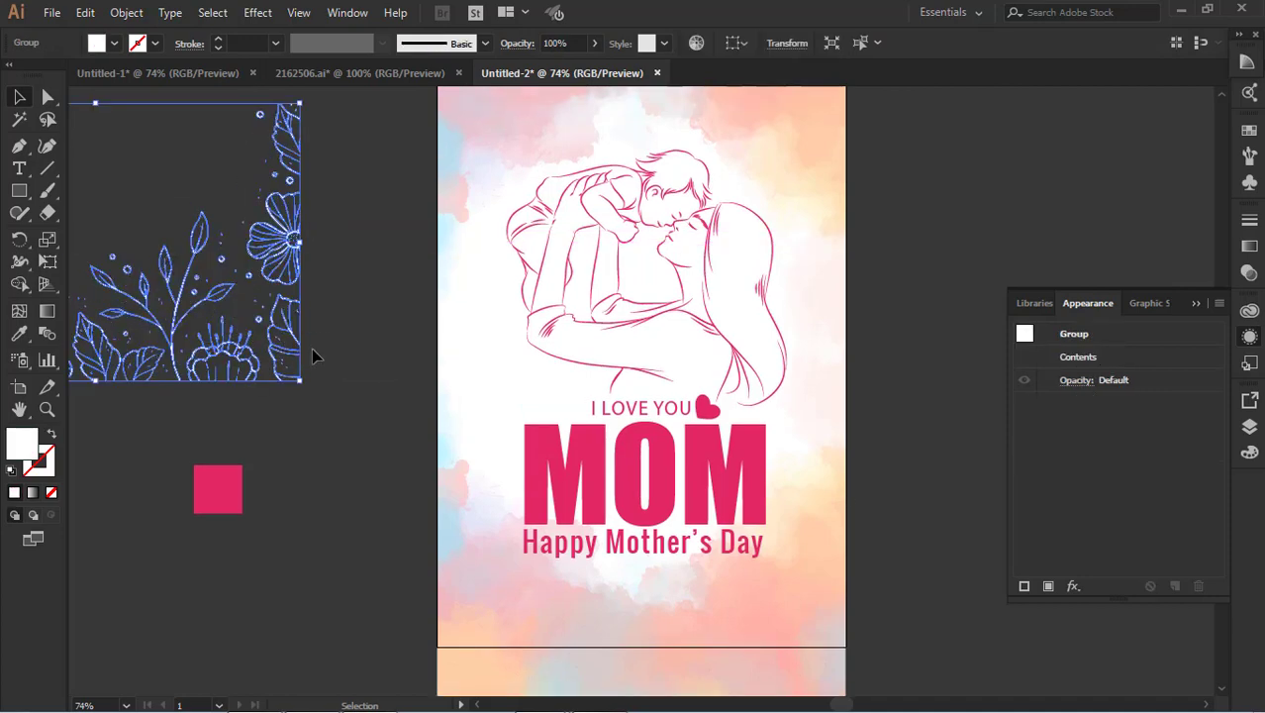
left_click_drag(283, 329, 843, 688)
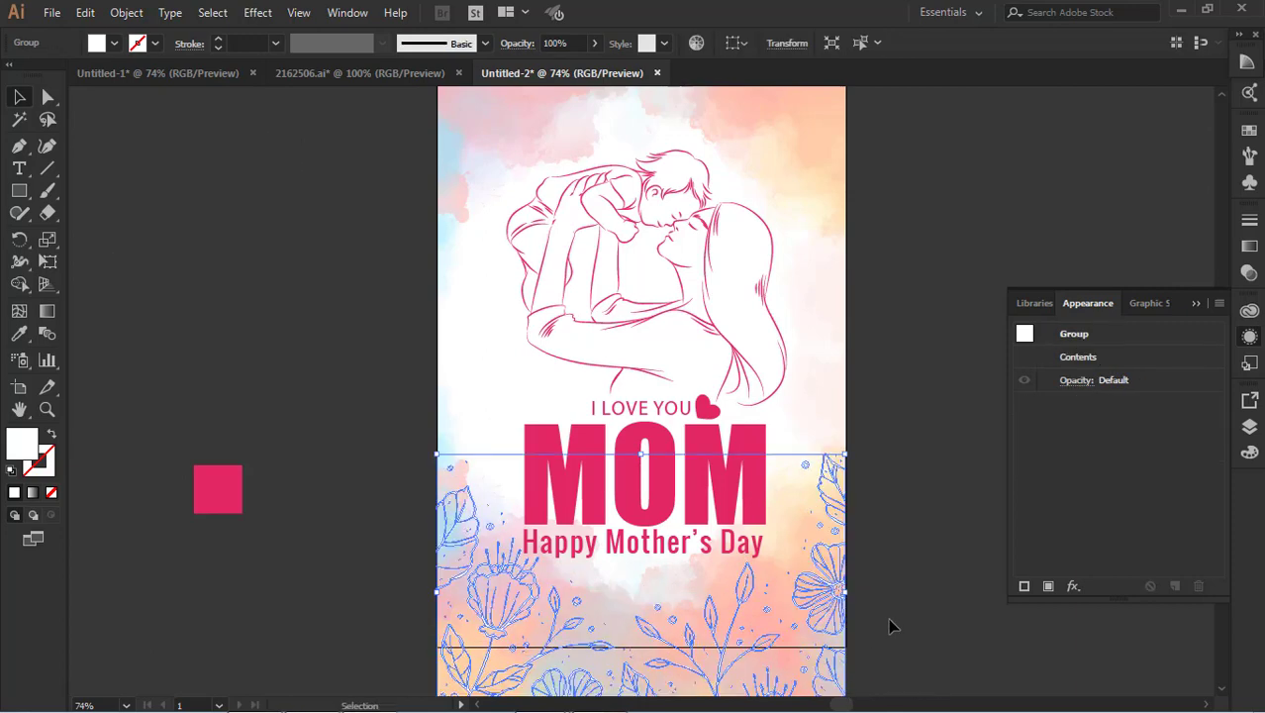
left_click(19, 334)
left_click(206, 473)
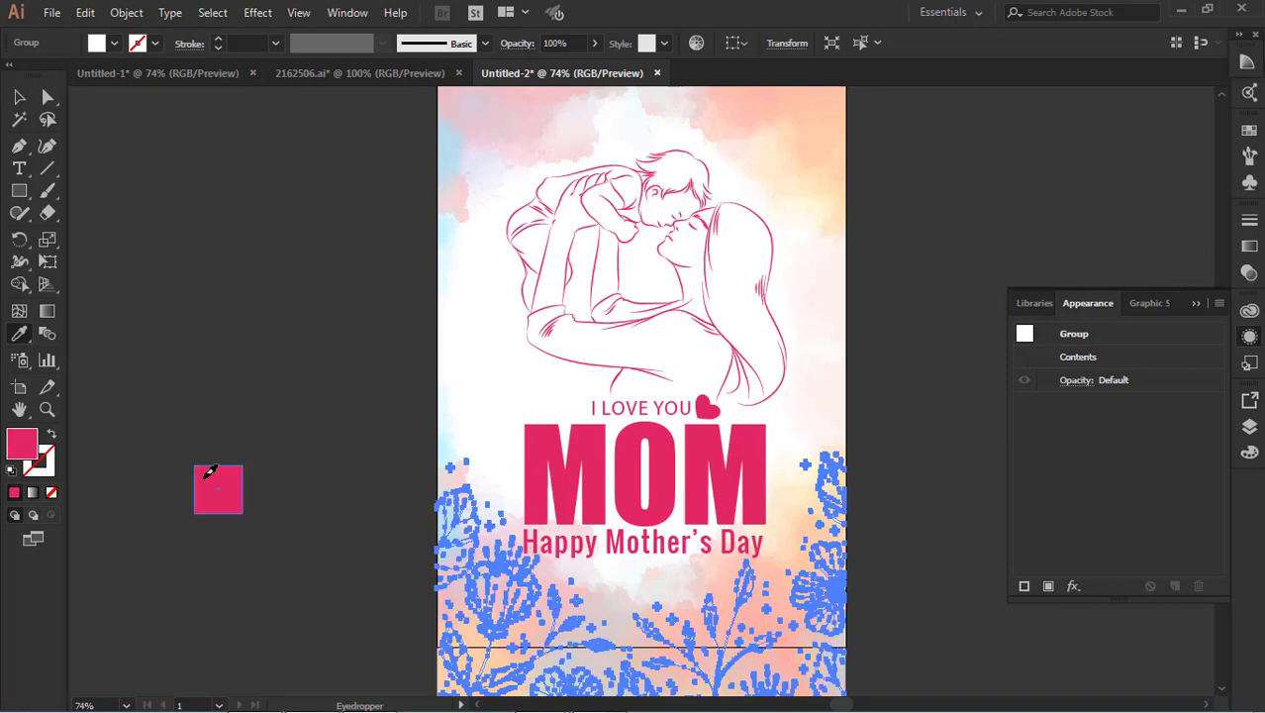
left_click(19, 97)
left_click(297, 232)
scroll(868, 382, "up", 2)
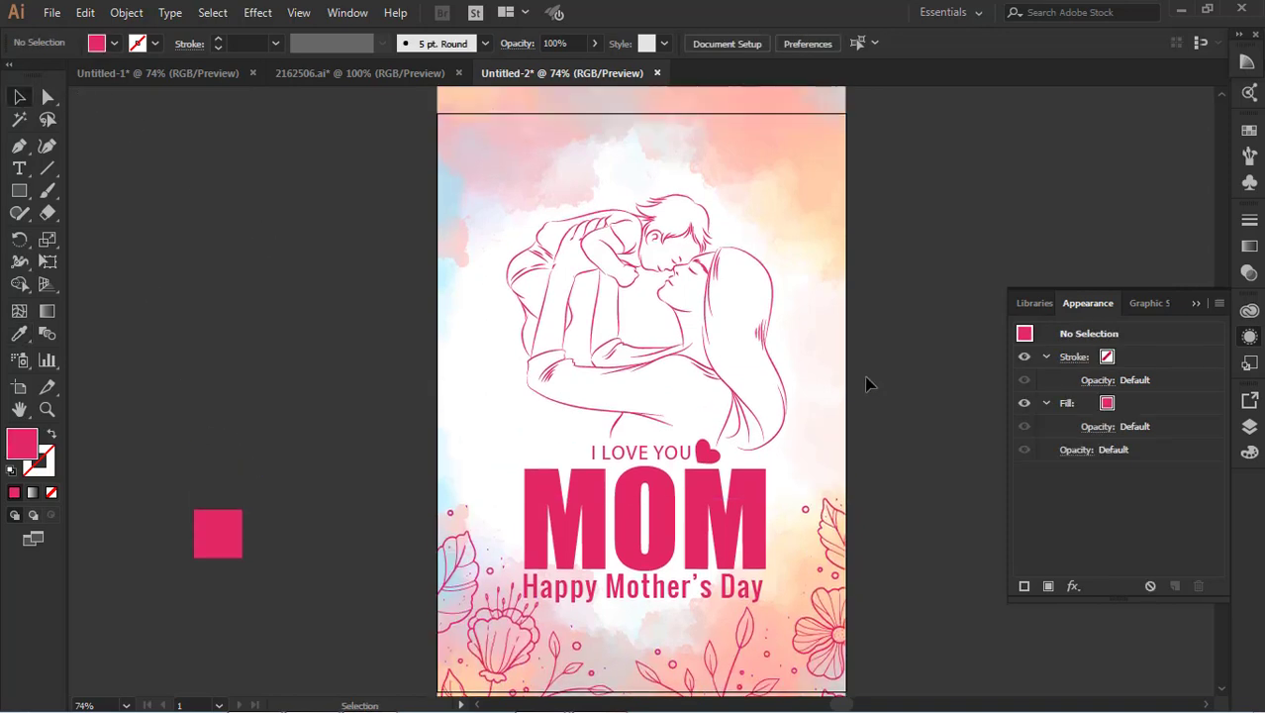
Reduce the opacity of the floral line art group to 74%
scroll(847, 473, "down", 5)
left_click(836, 513)
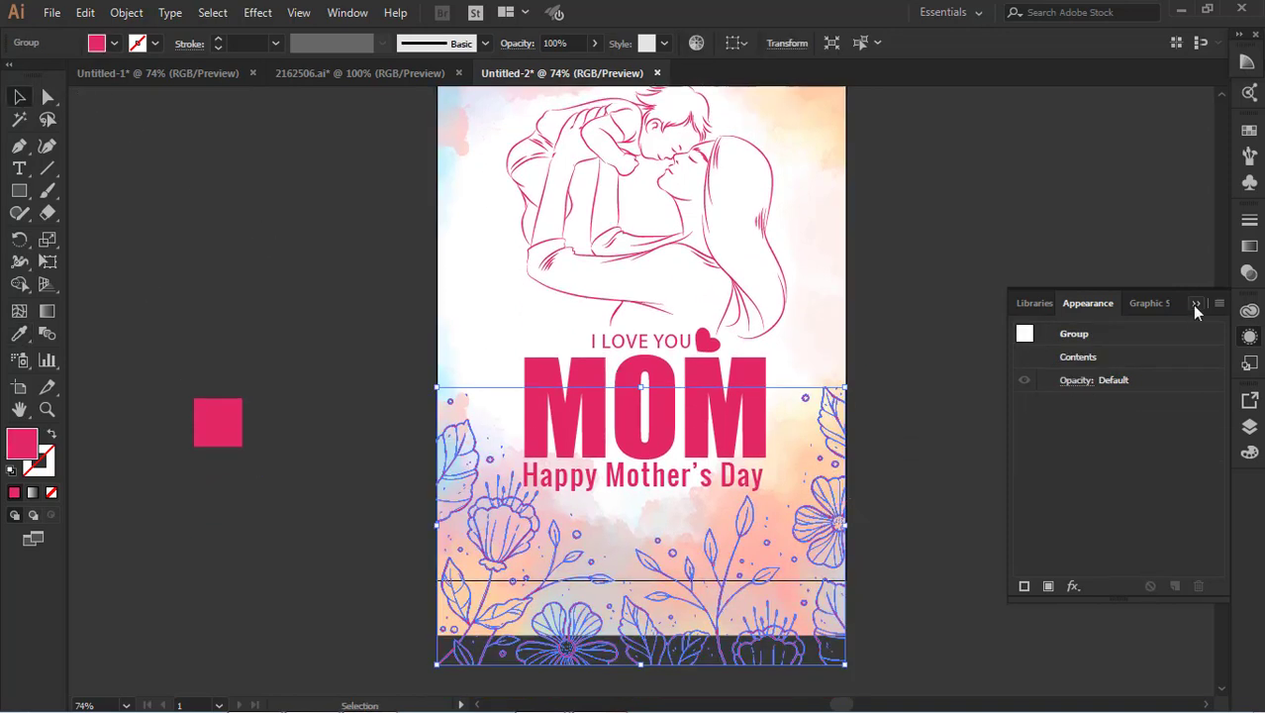
left_click_drag(592, 71, 575, 76)
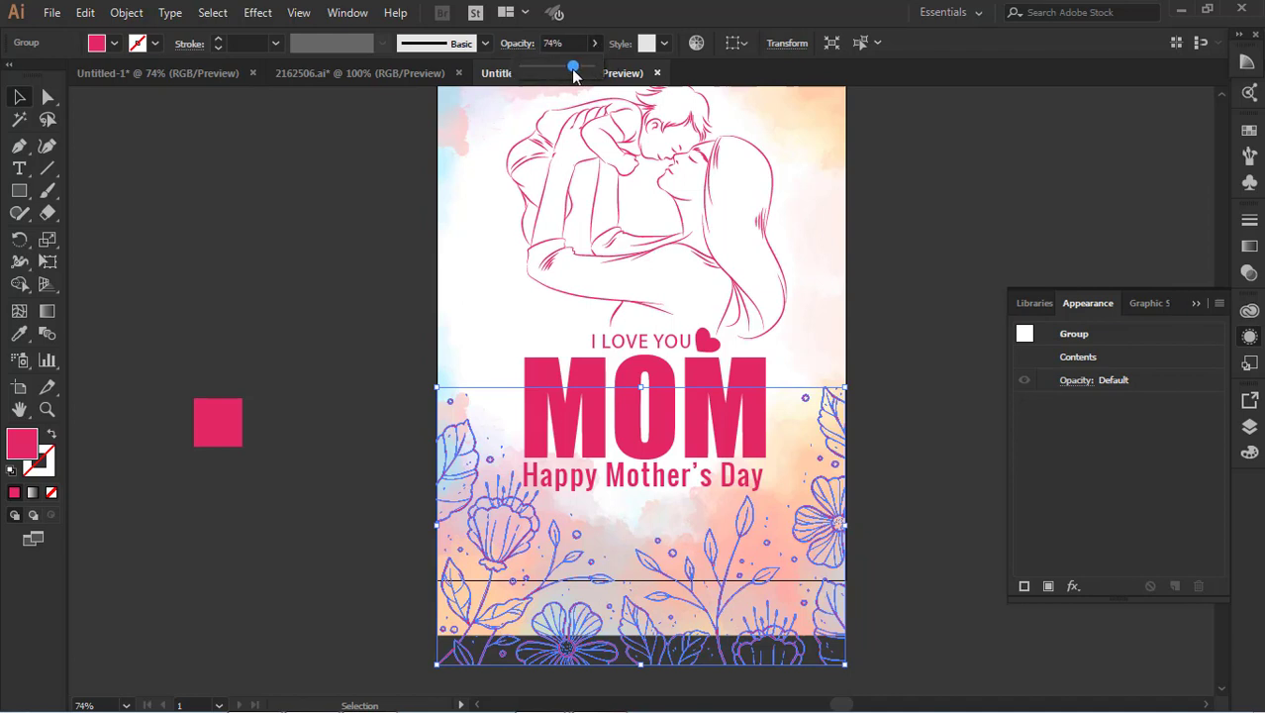
left_click(924, 342)
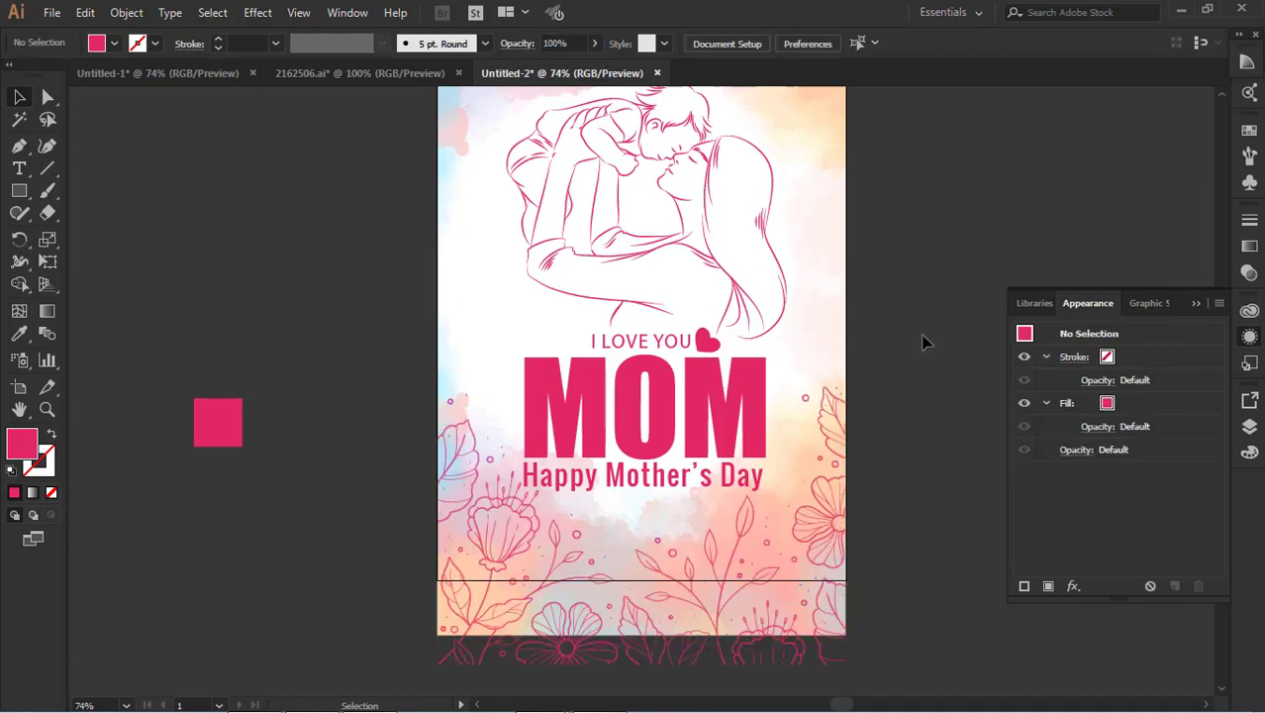
scroll(923, 341, "up", 1)
scroll(924, 342, "up", 2)
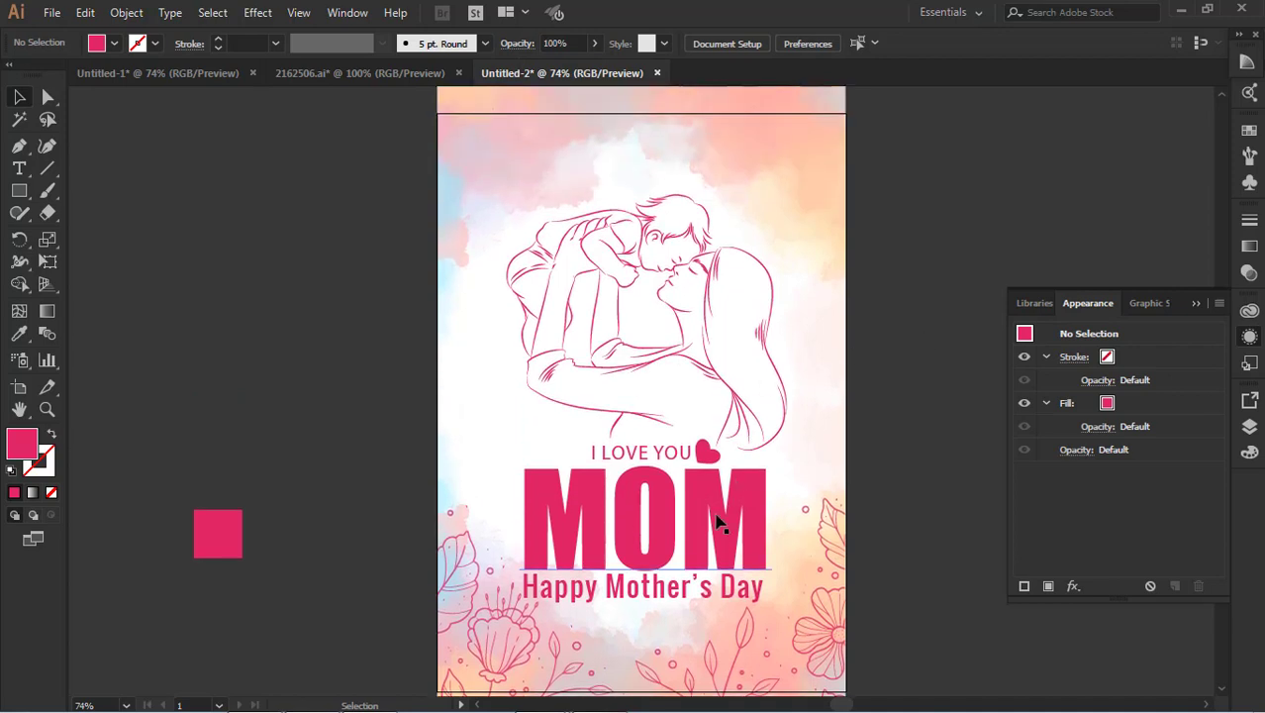
Create a copy of the floral line art reflected on the horizontal axis and place it along the poster's upper edge
left_click(828, 536)
scroll(826, 543, "up", 1)
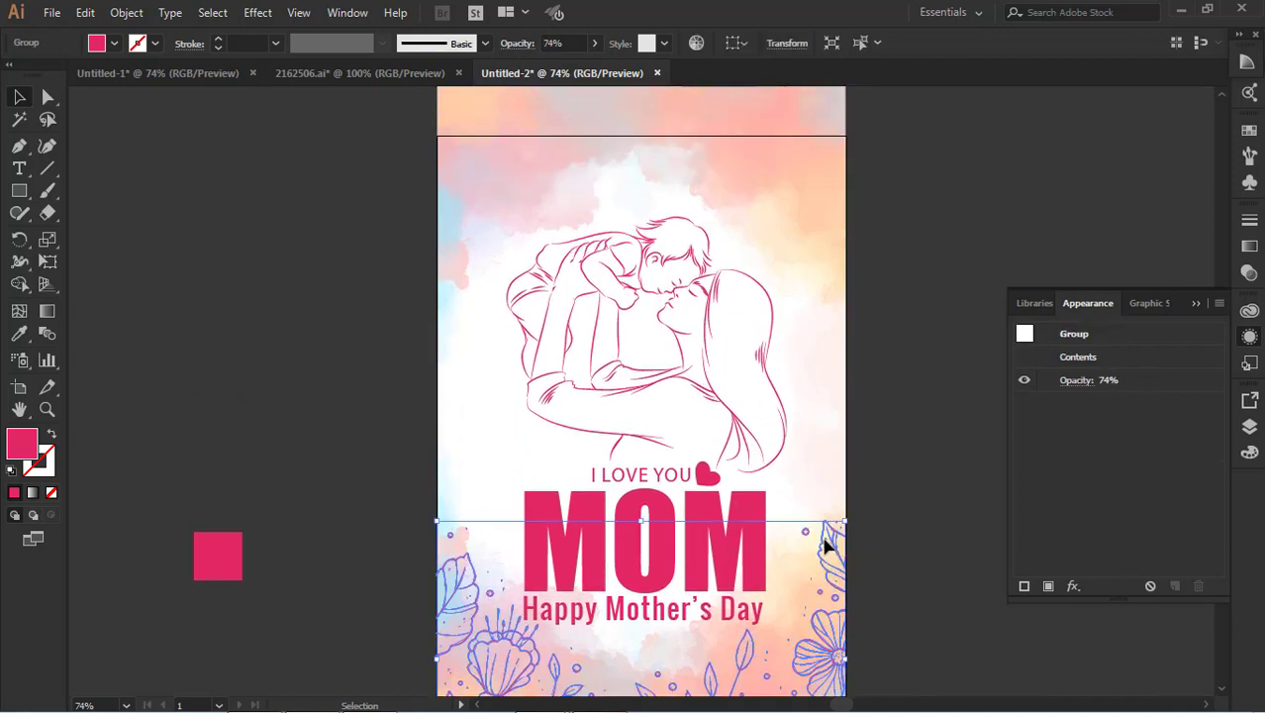
right_click(827, 544)
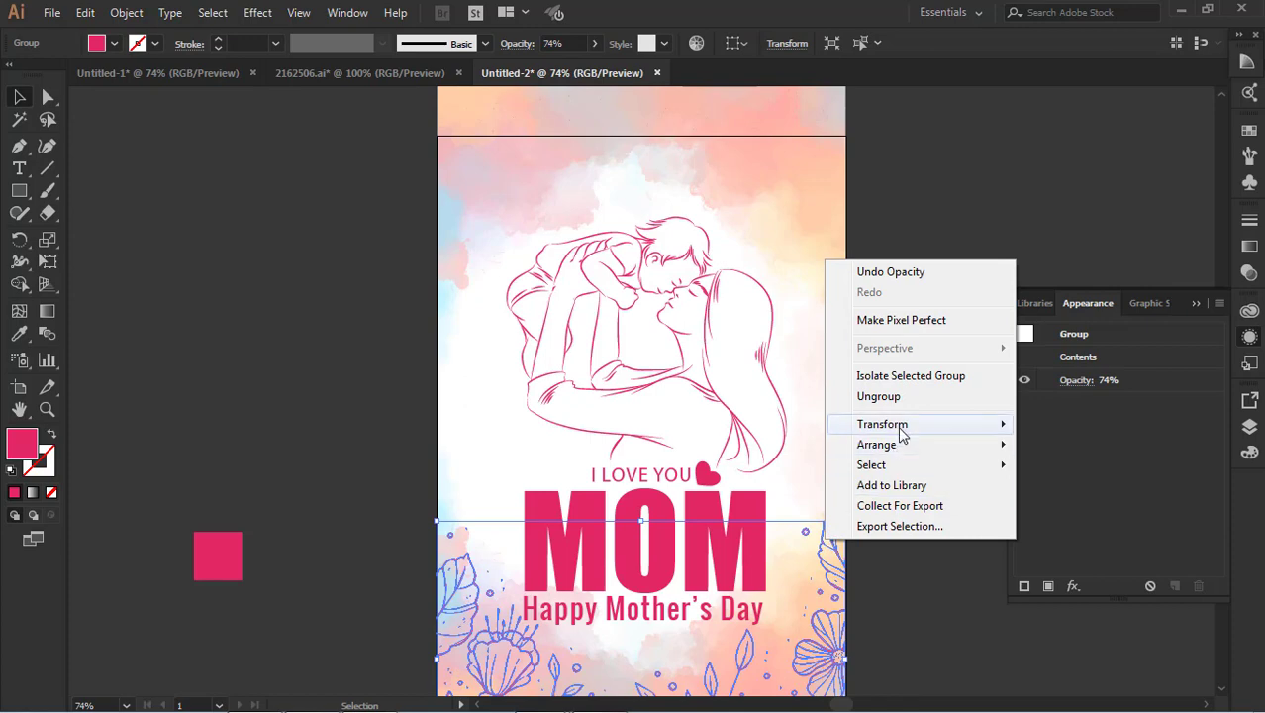
mouse_move(896, 425)
left_click(707, 493)
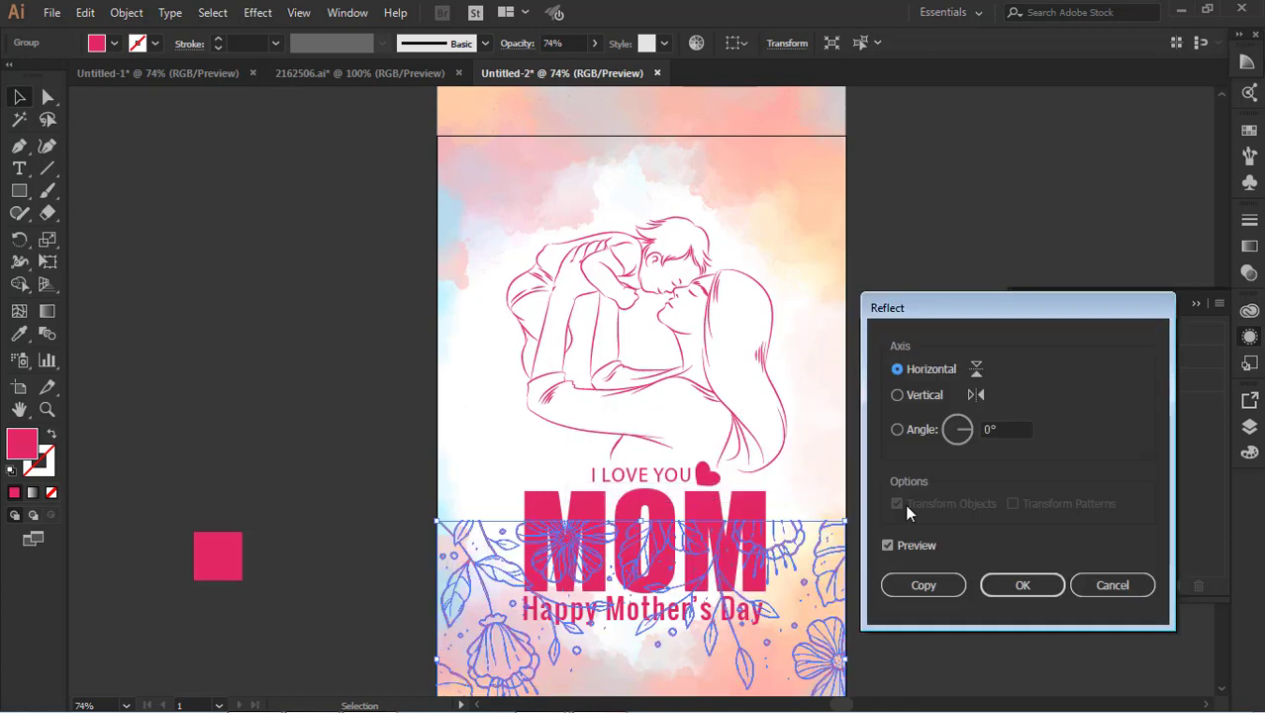
left_click(943, 589)
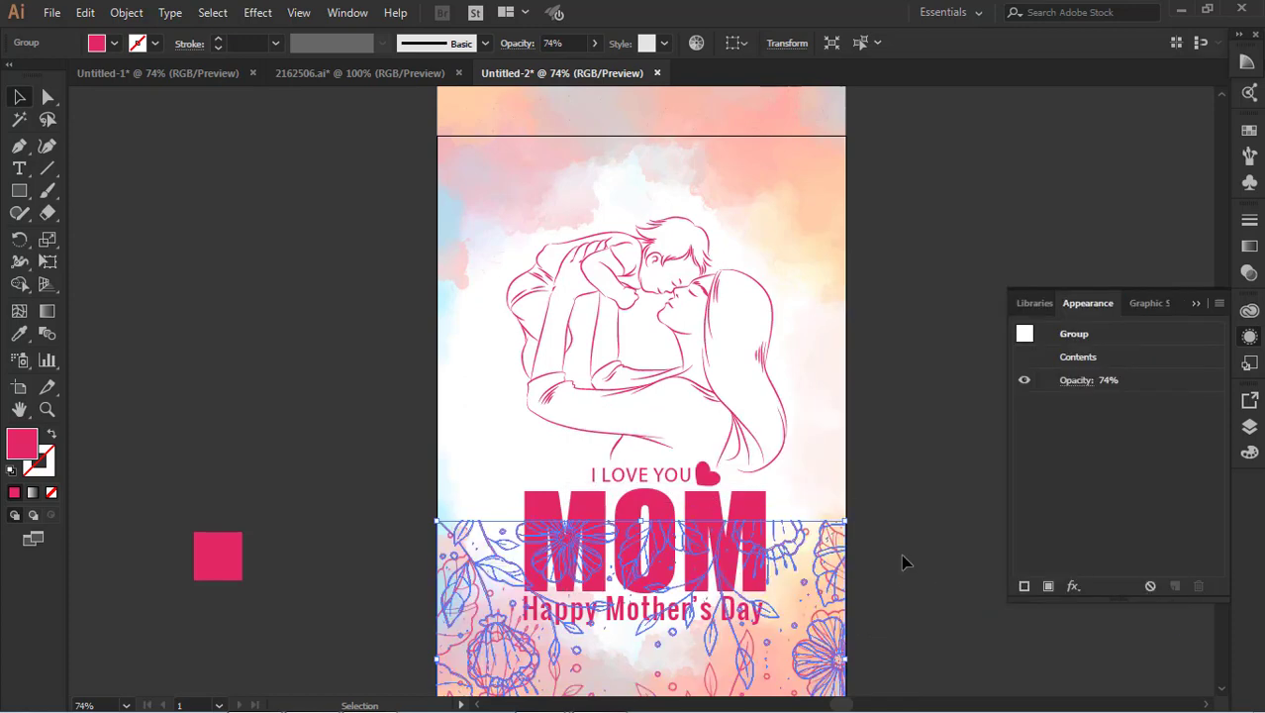
left_click(750, 123, "shift")
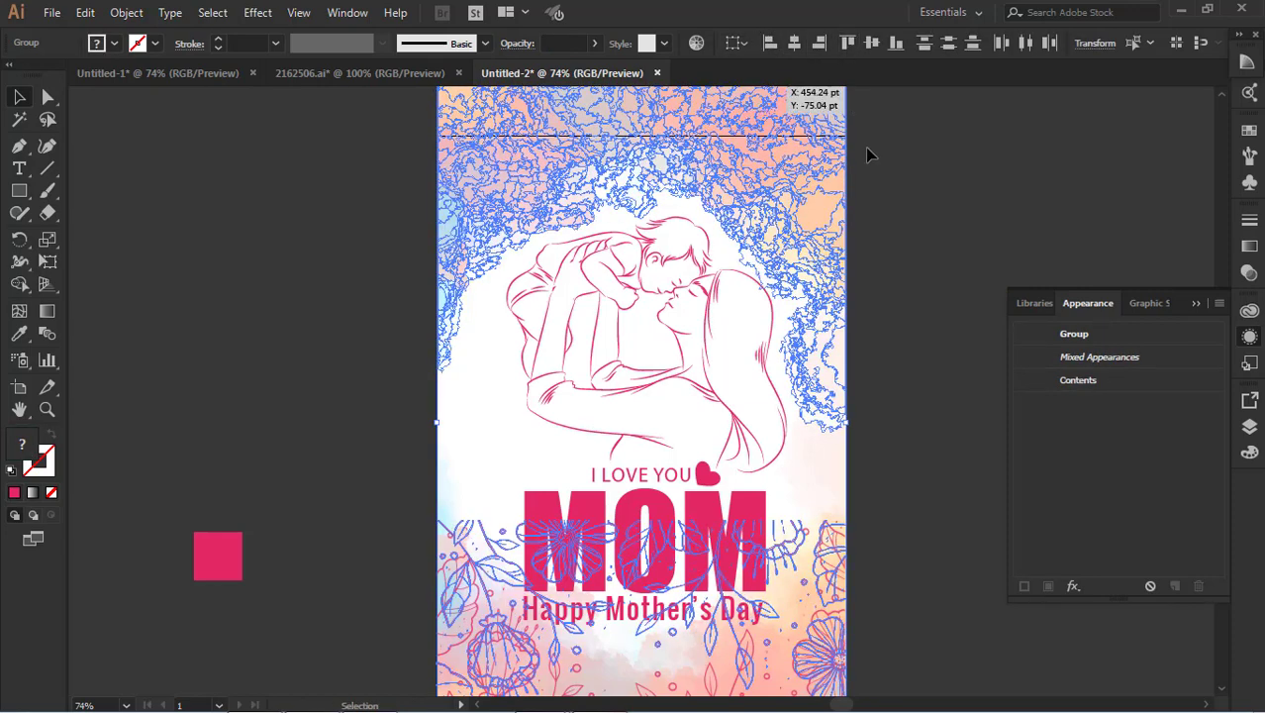
left_click(883, 260)
scroll(884, 261, "up", 1)
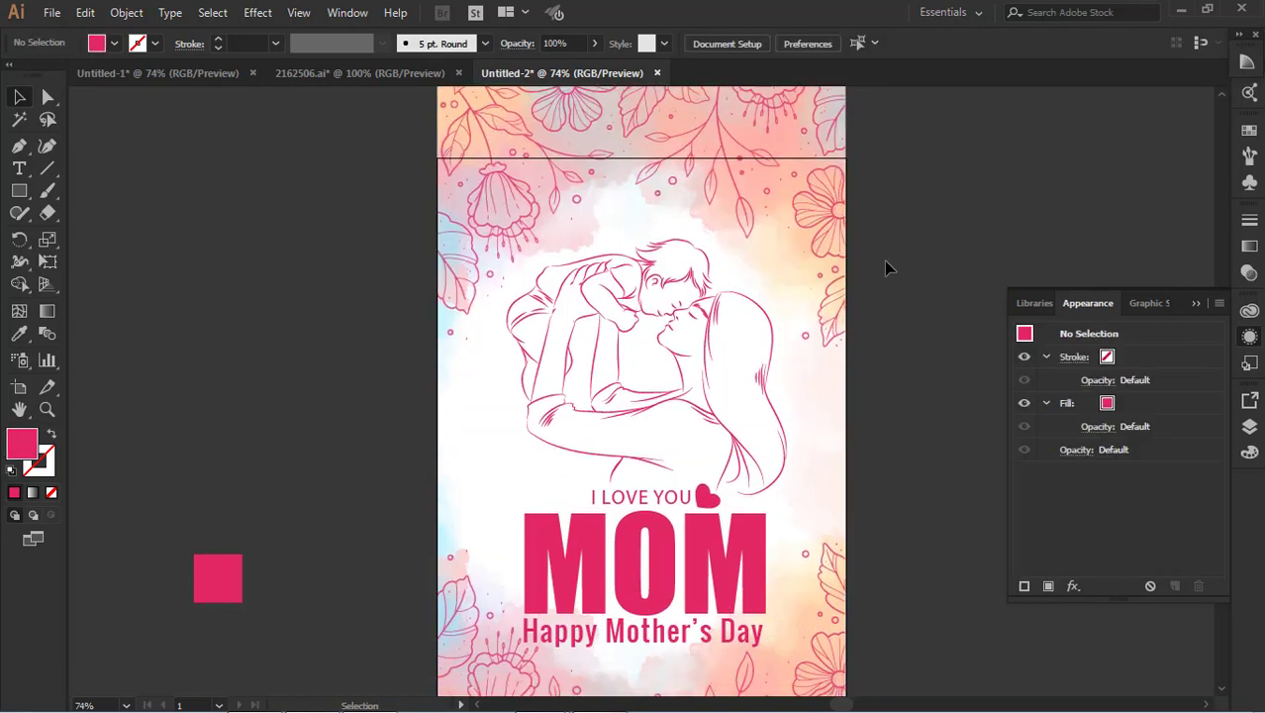
scroll(884, 260, "down", 3)
scroll(884, 261, "up", 4)
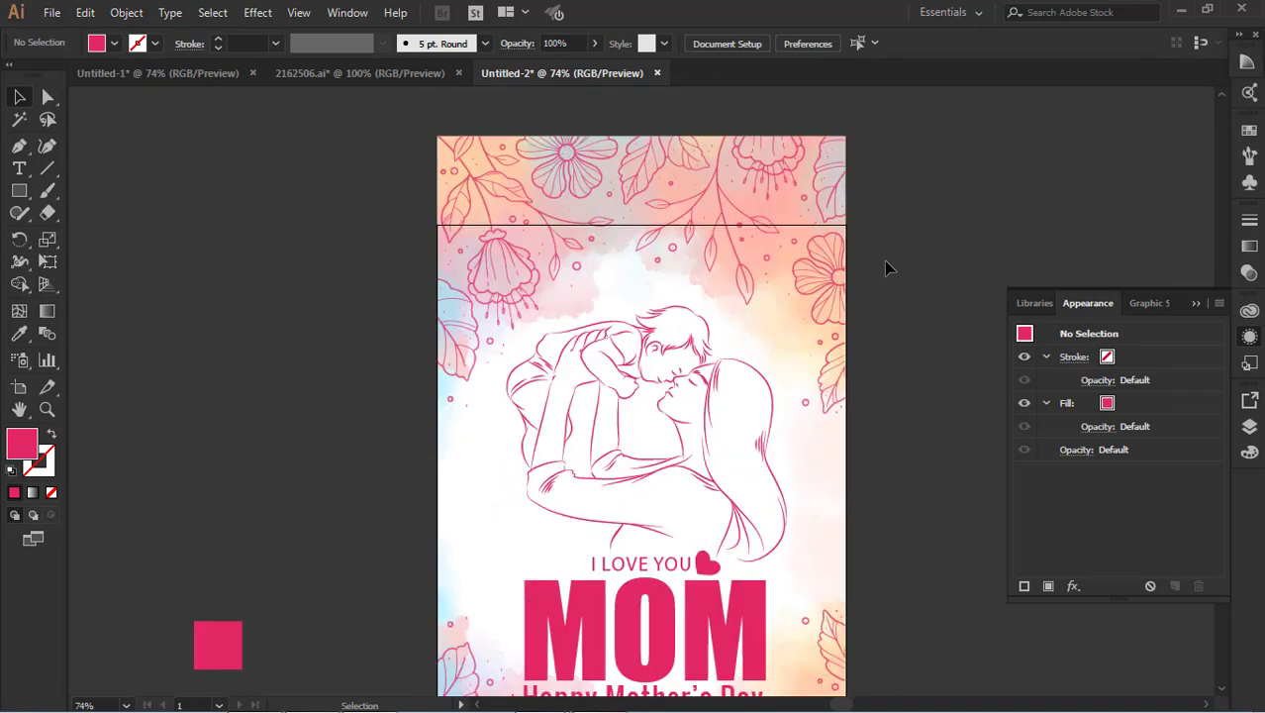
scroll(730, 207, "down", 1)
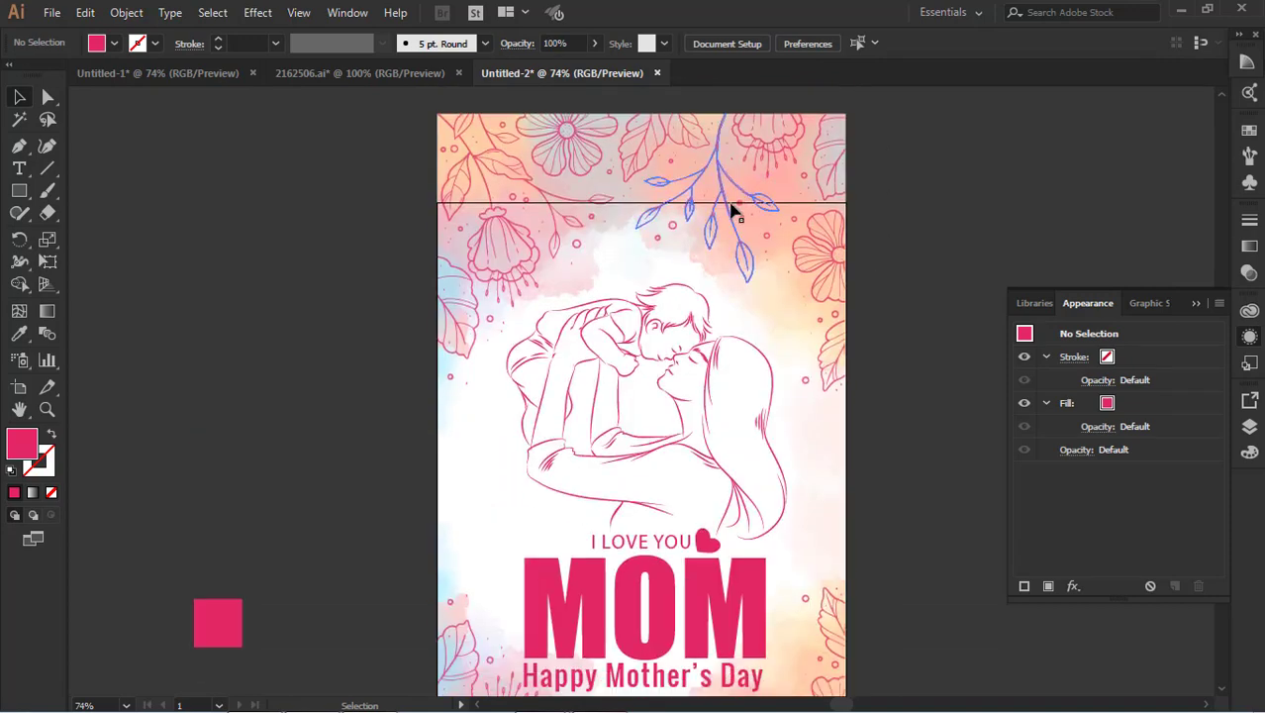
scroll(732, 205, "down", 5)
scroll(732, 206, "up", 4)
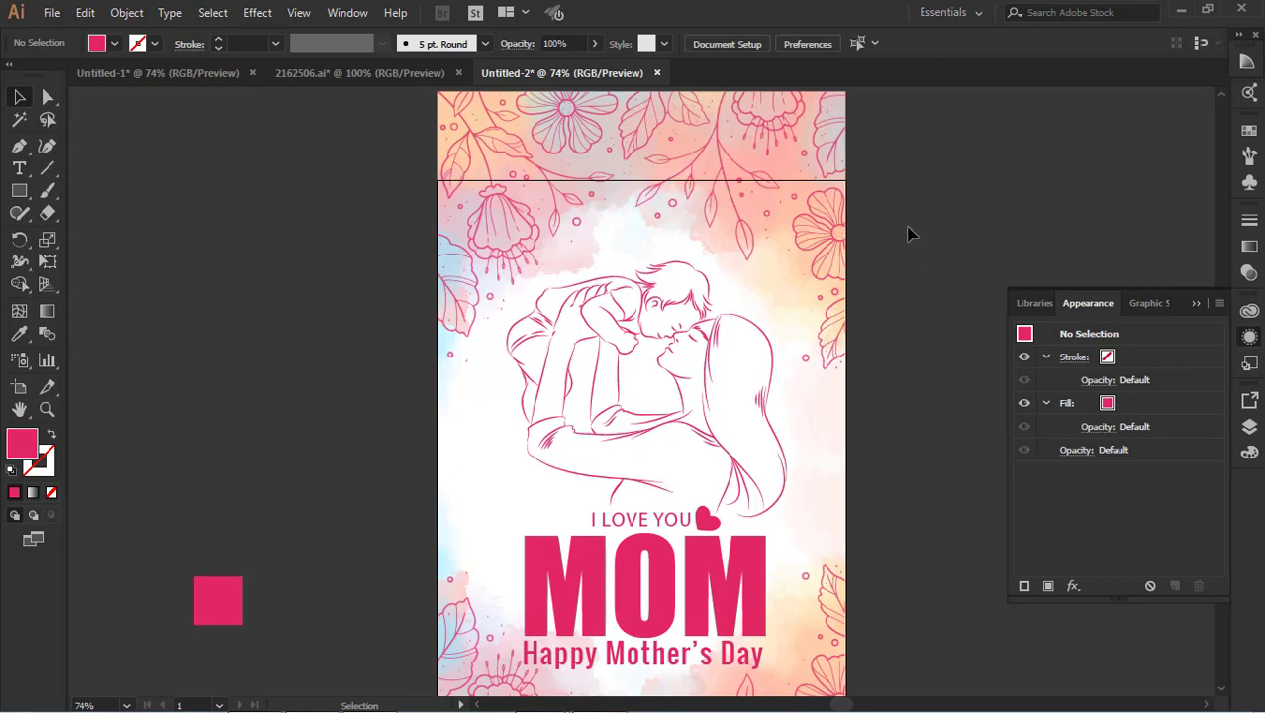
scroll(866, 234, "down", 4)
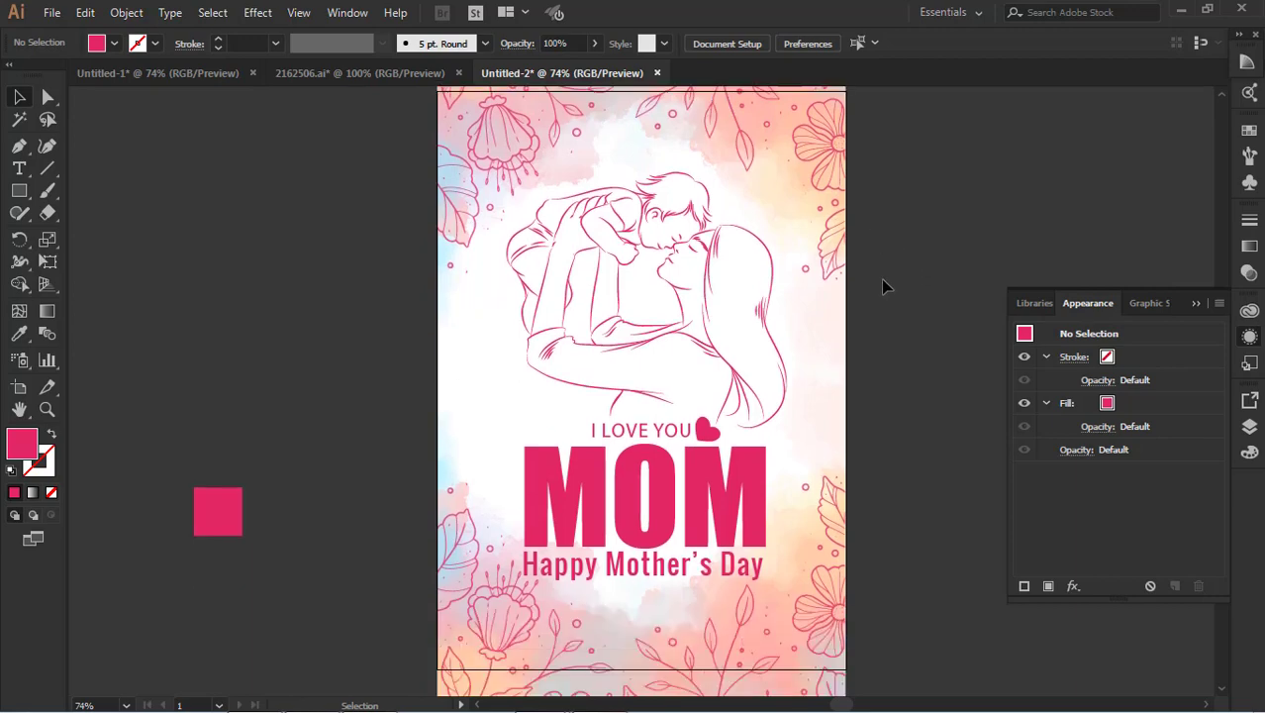
left_click(680, 337)
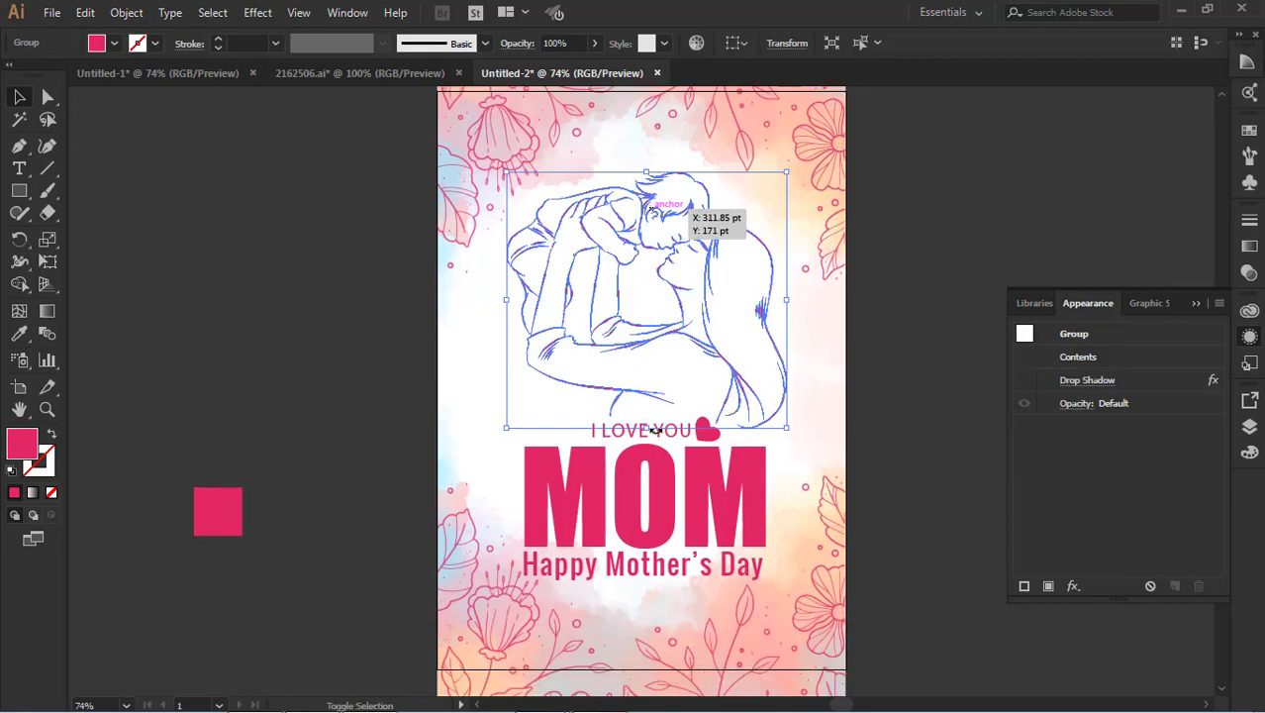
left_click(707, 434)
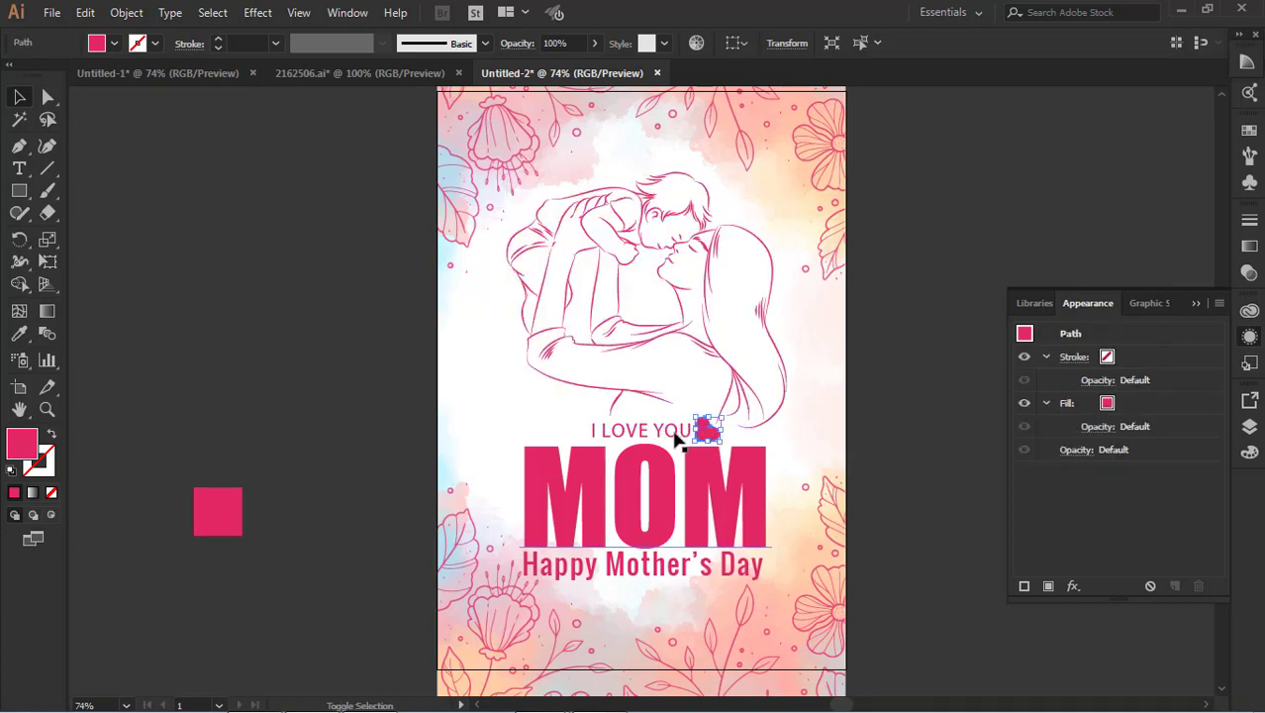
left_click(678, 441, "shift")
left_click(912, 430)
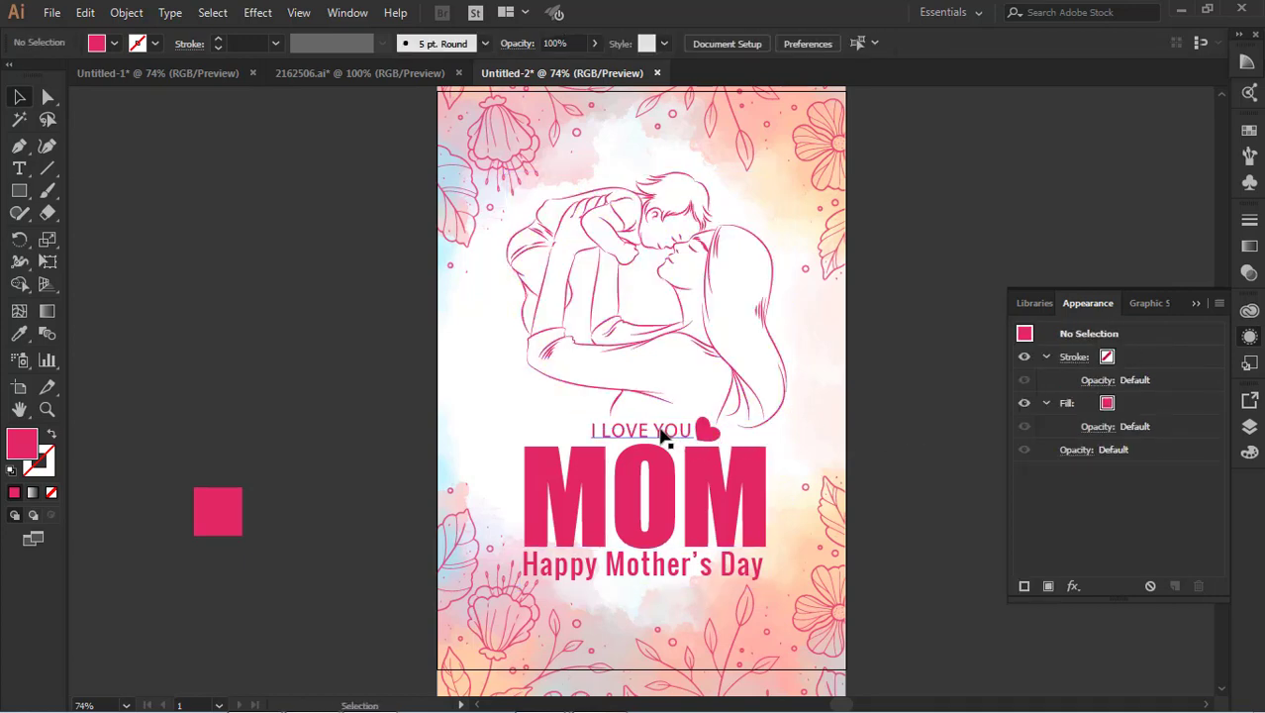
Move the mother and child drawing, the heart and all three text lines together slightly up on the poster
left_click(665, 438)
left_click(706, 432, "shift")
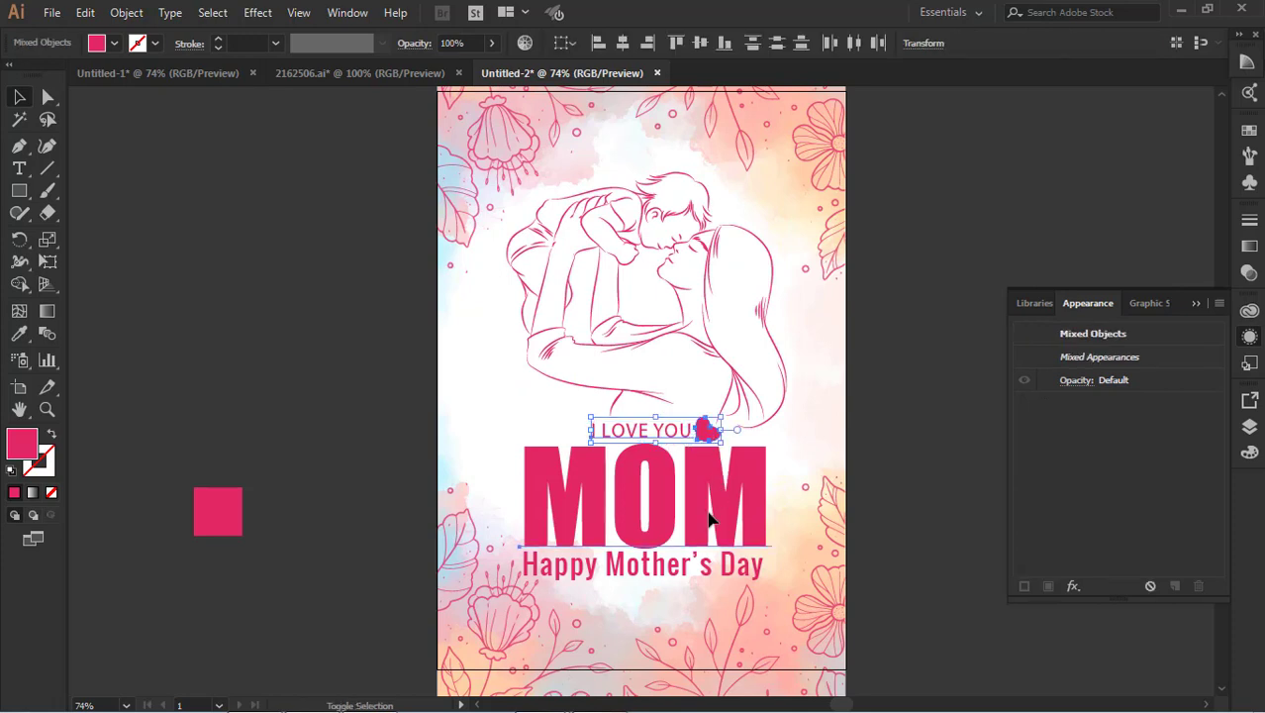
left_click(709, 519, "shift")
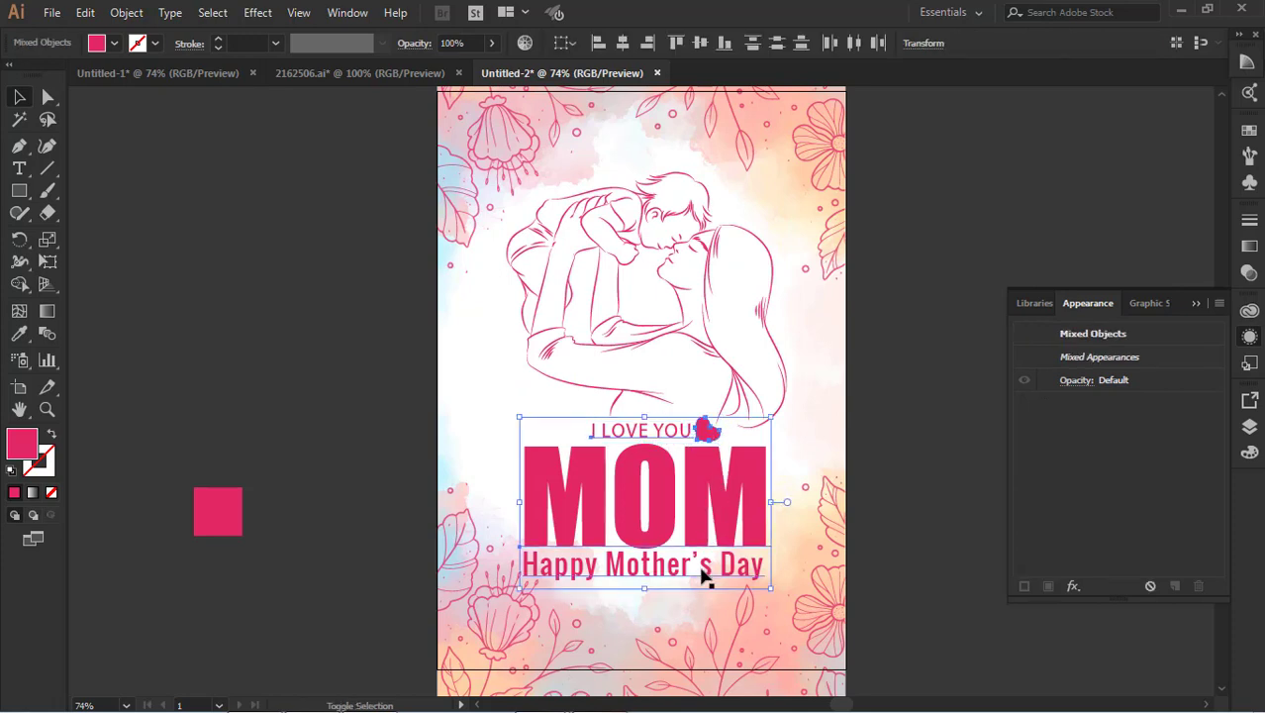
left_click(714, 351, "shift")
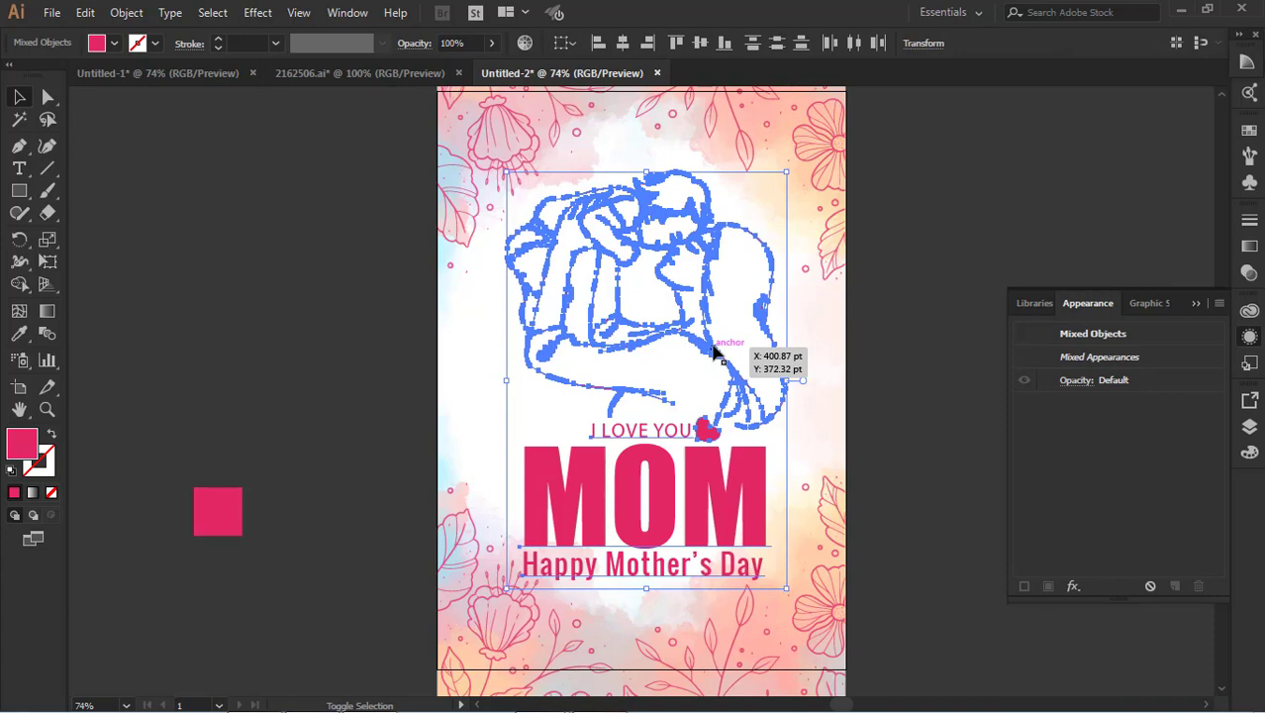
left_click(943, 340)
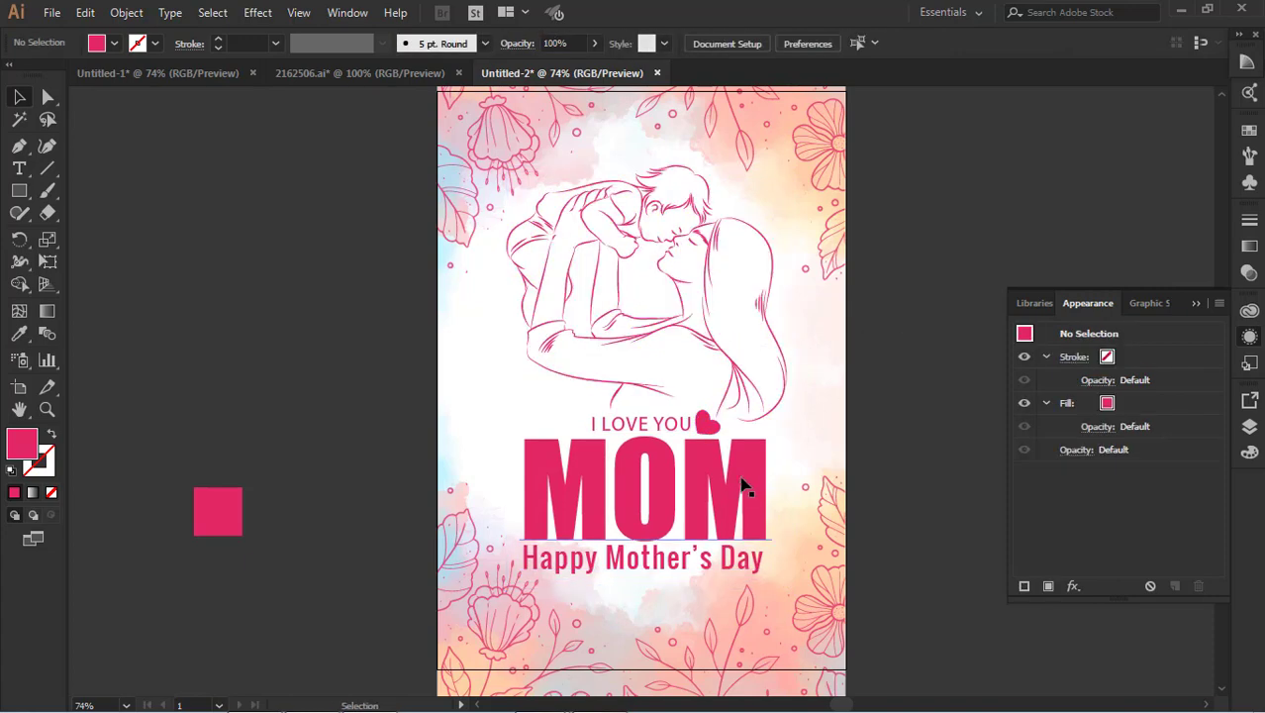
Apply a Multiply Drop Shadow to "MOM" and "Happy Mother's Day" with 20% opacity, 8 pt X and Y offsets and 5 pt blur
left_click(745, 485)
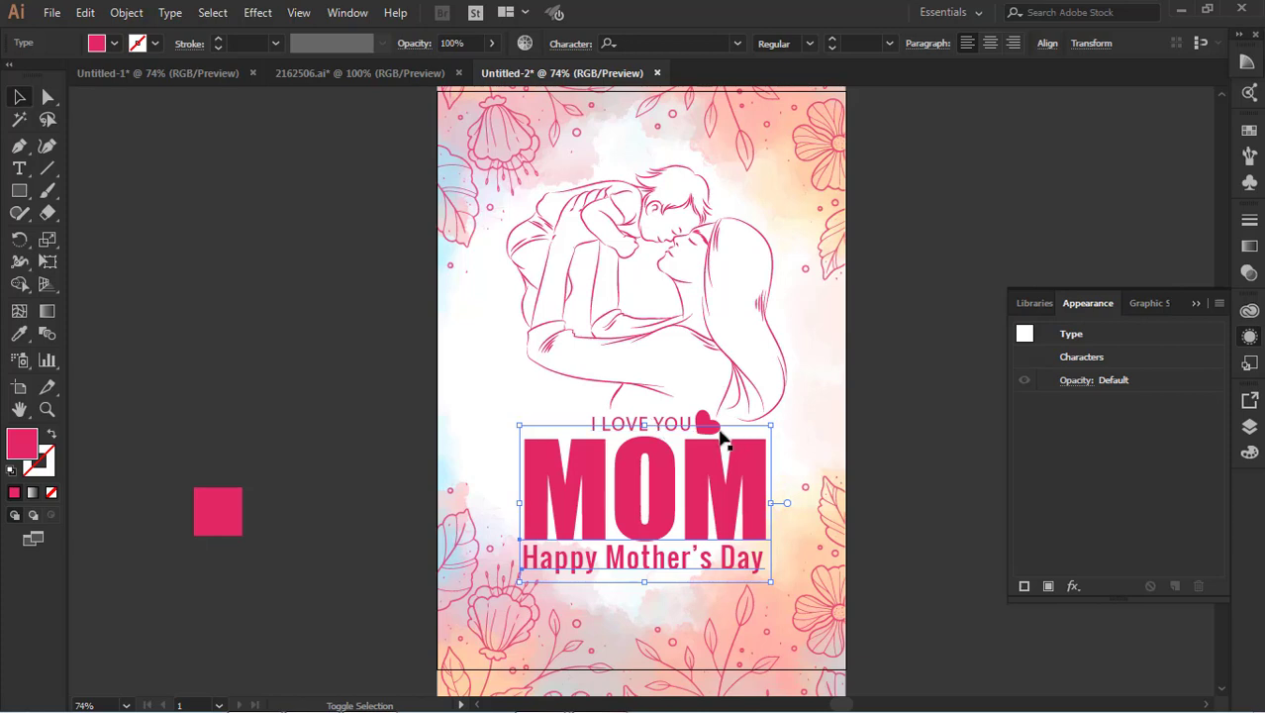
left_click(659, 426, "shift")
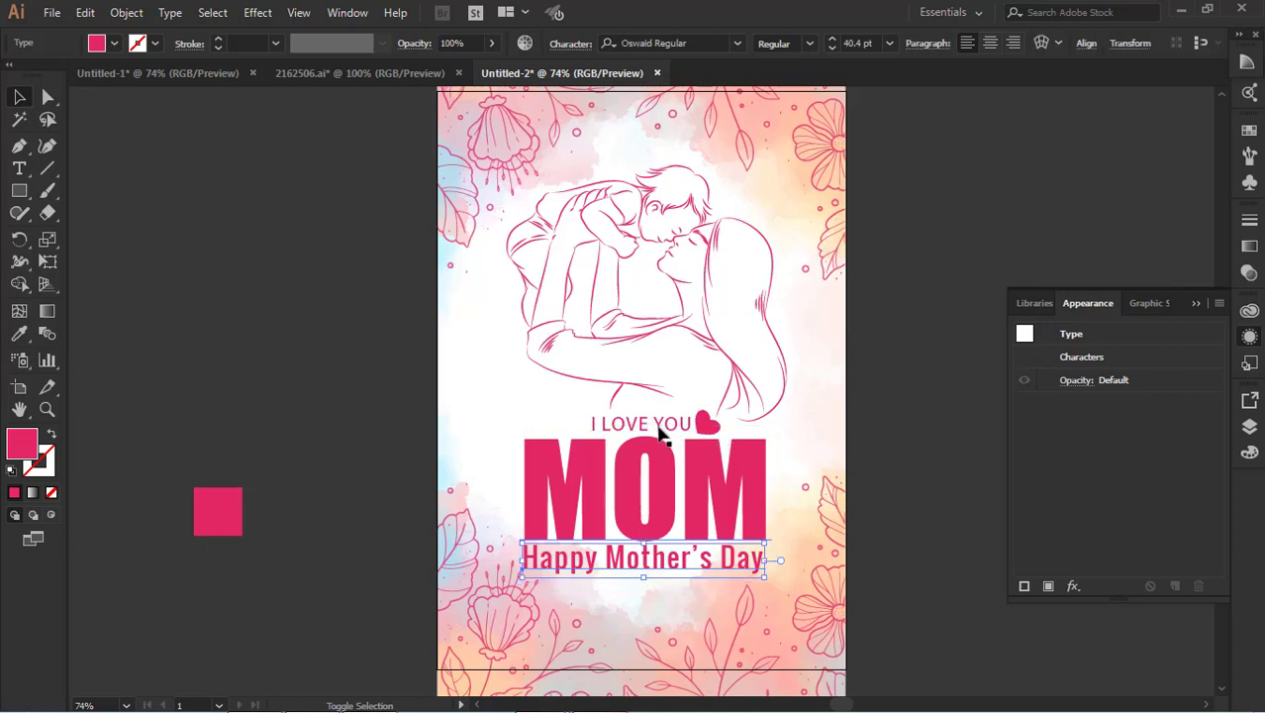
left_click(703, 477, "shift")
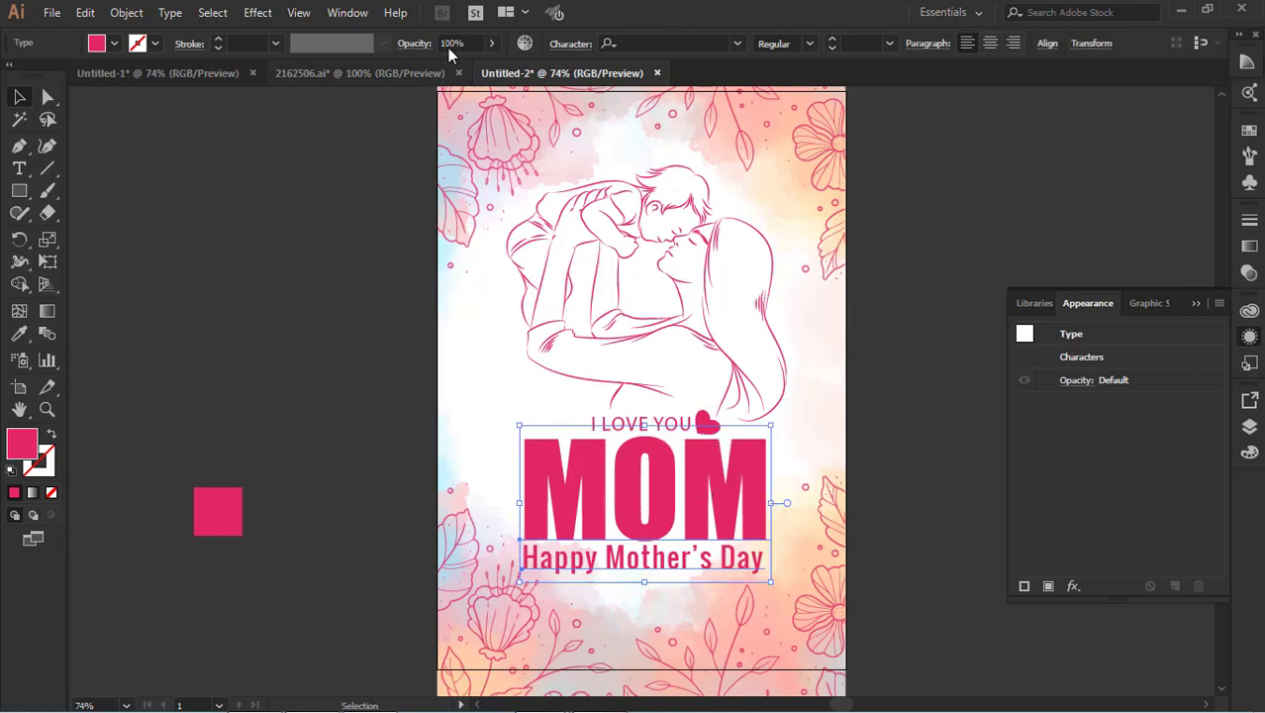
left_click(259, 13)
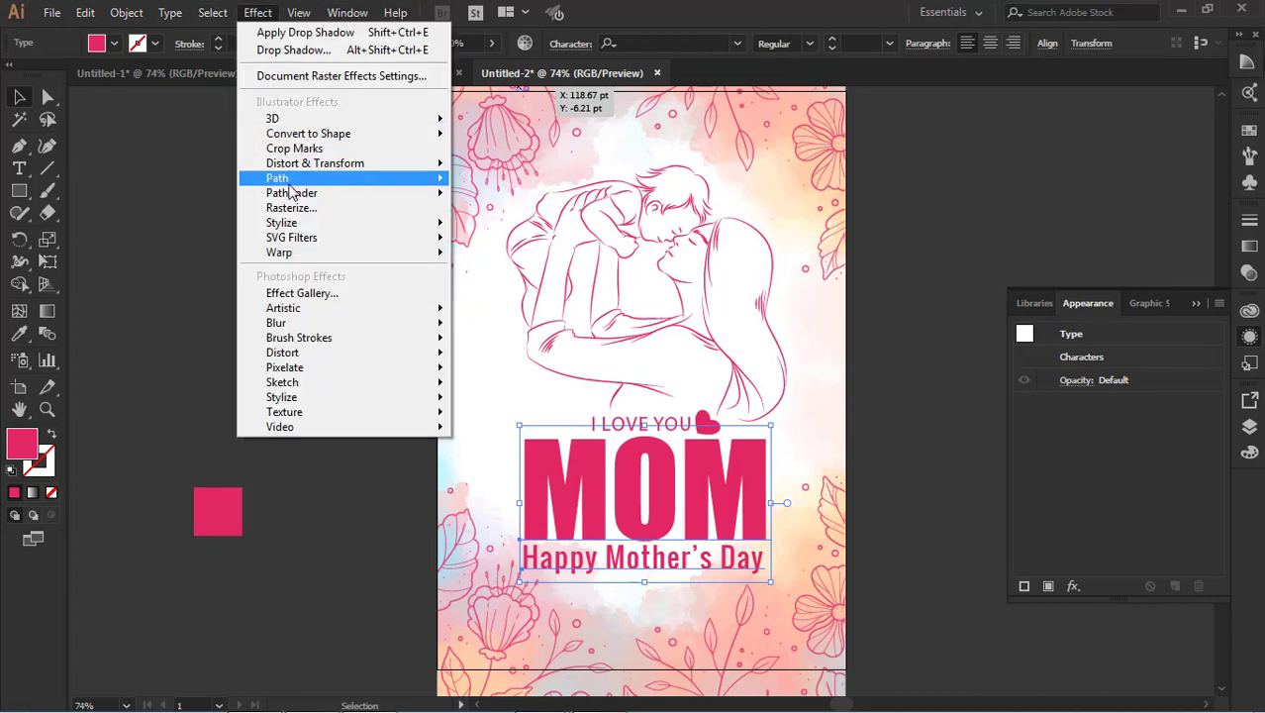
mouse_move(336, 226)
left_click(514, 226)
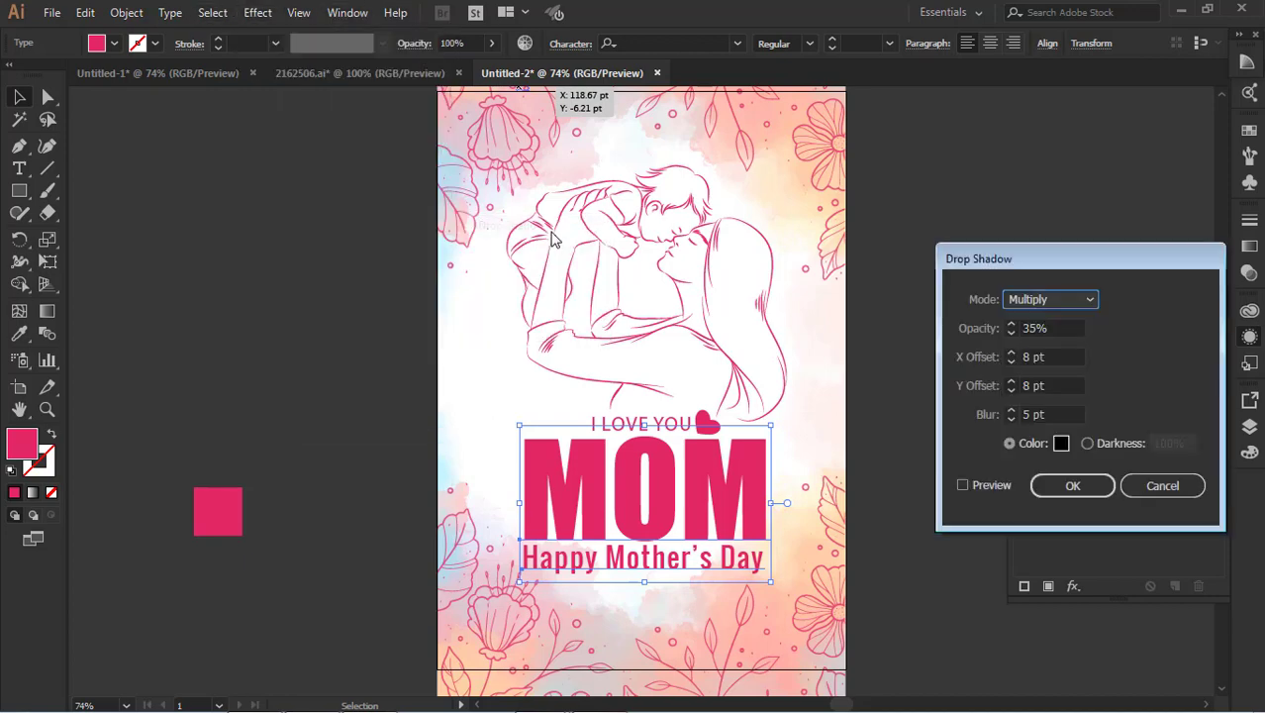
left_click(962, 485)
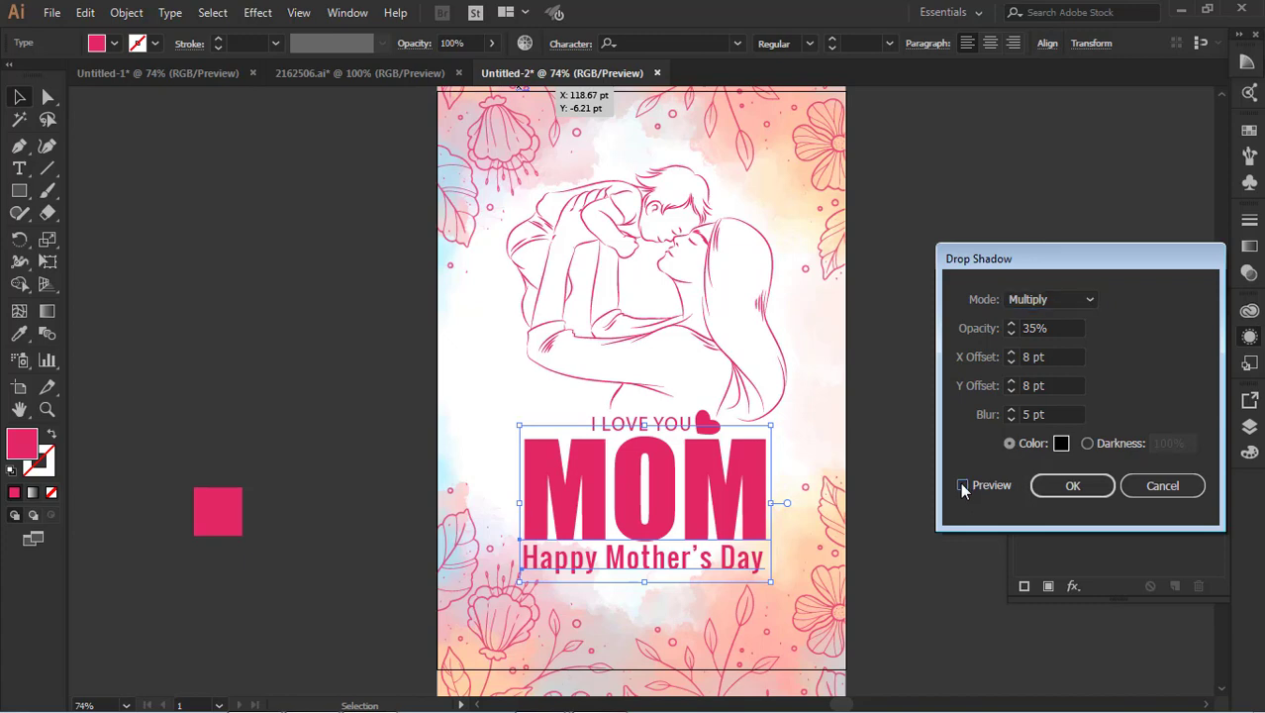
left_click(962, 485)
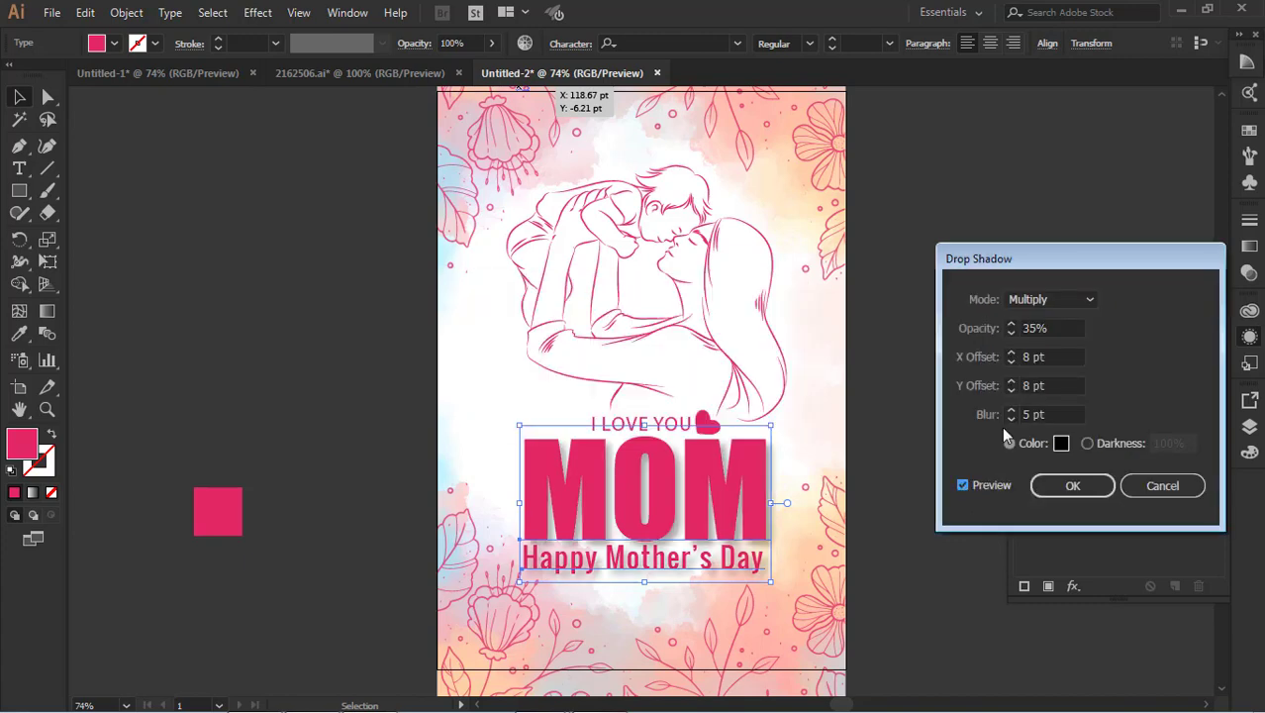
left_click_drag(1063, 331, 990, 322)
type("2")
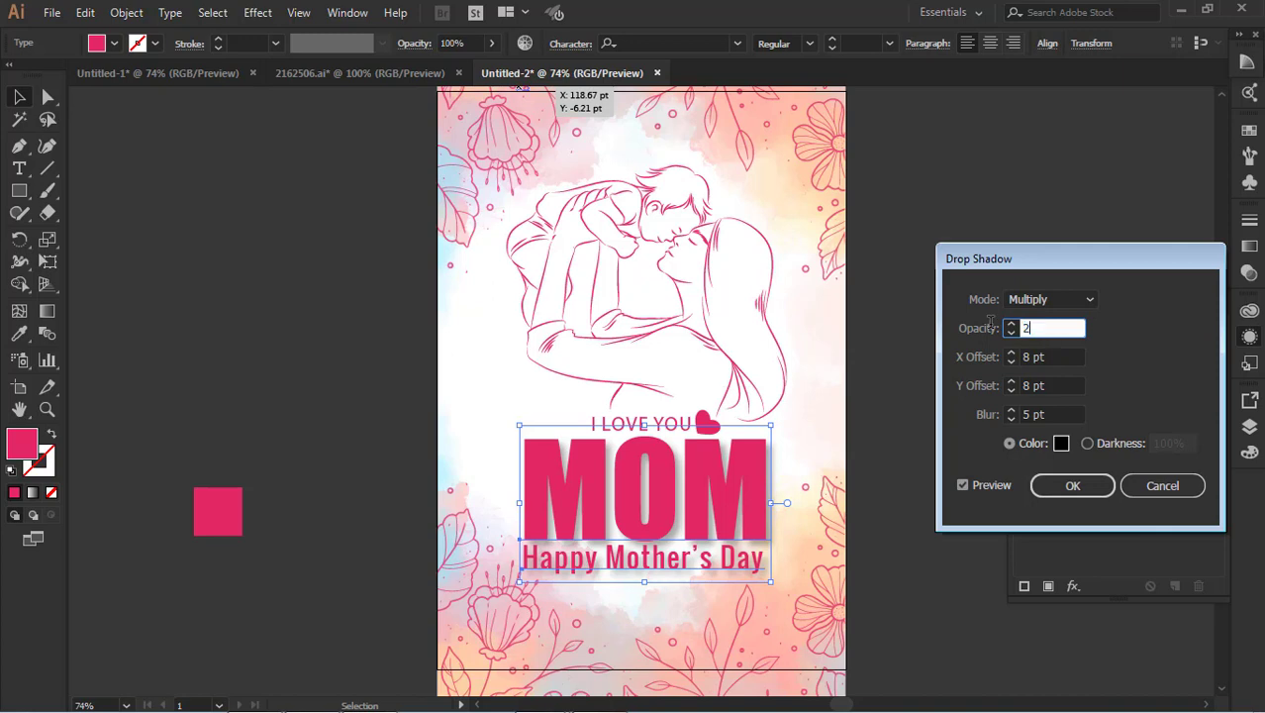
type("0")
left_click(984, 486)
left_click(1075, 486)
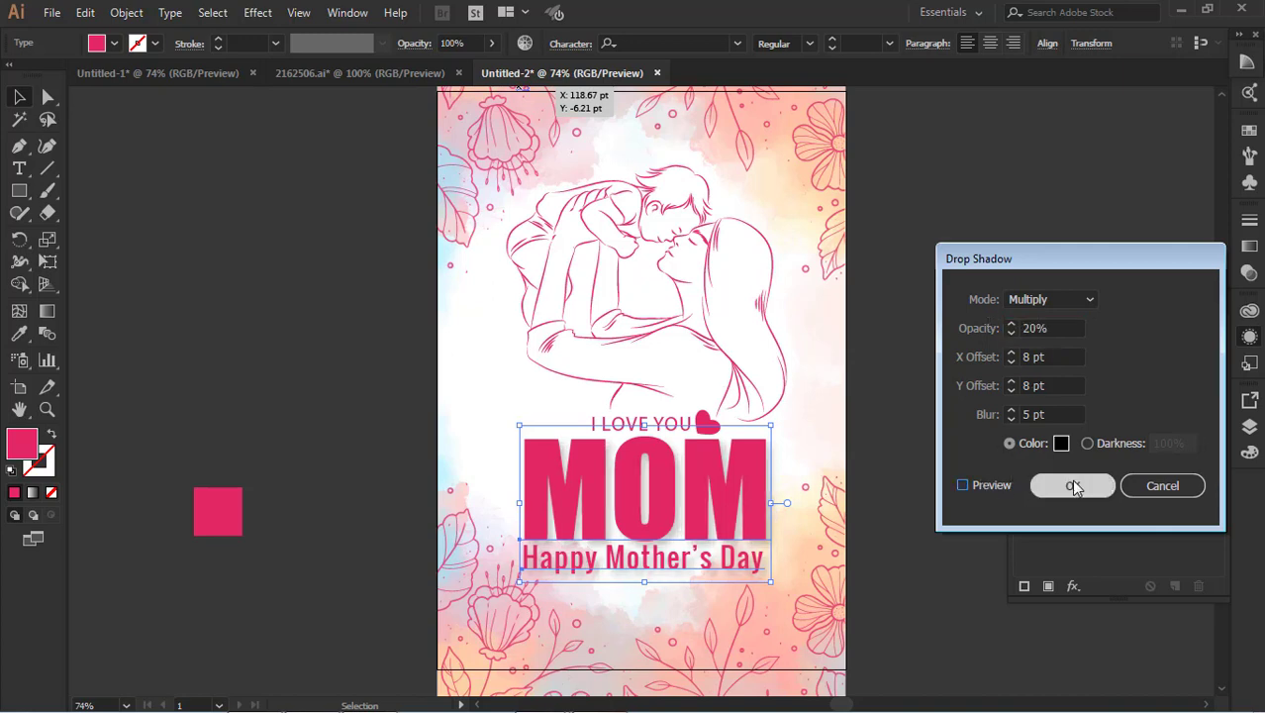
left_click(916, 544)
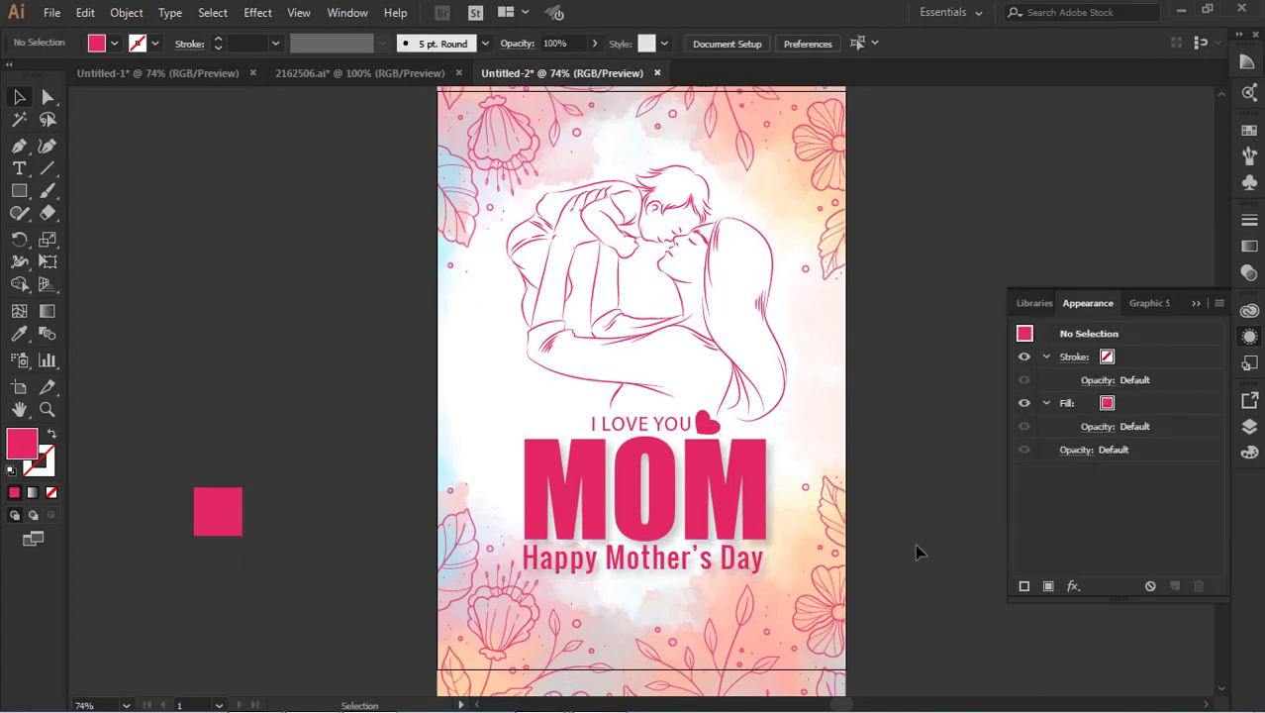
Undo the drop shadow on "MOM" and "Happy Mother's Day" and look over the whole poster
key("ctrl+z")
left_click(915, 543)
scroll(893, 490, "up", 3)
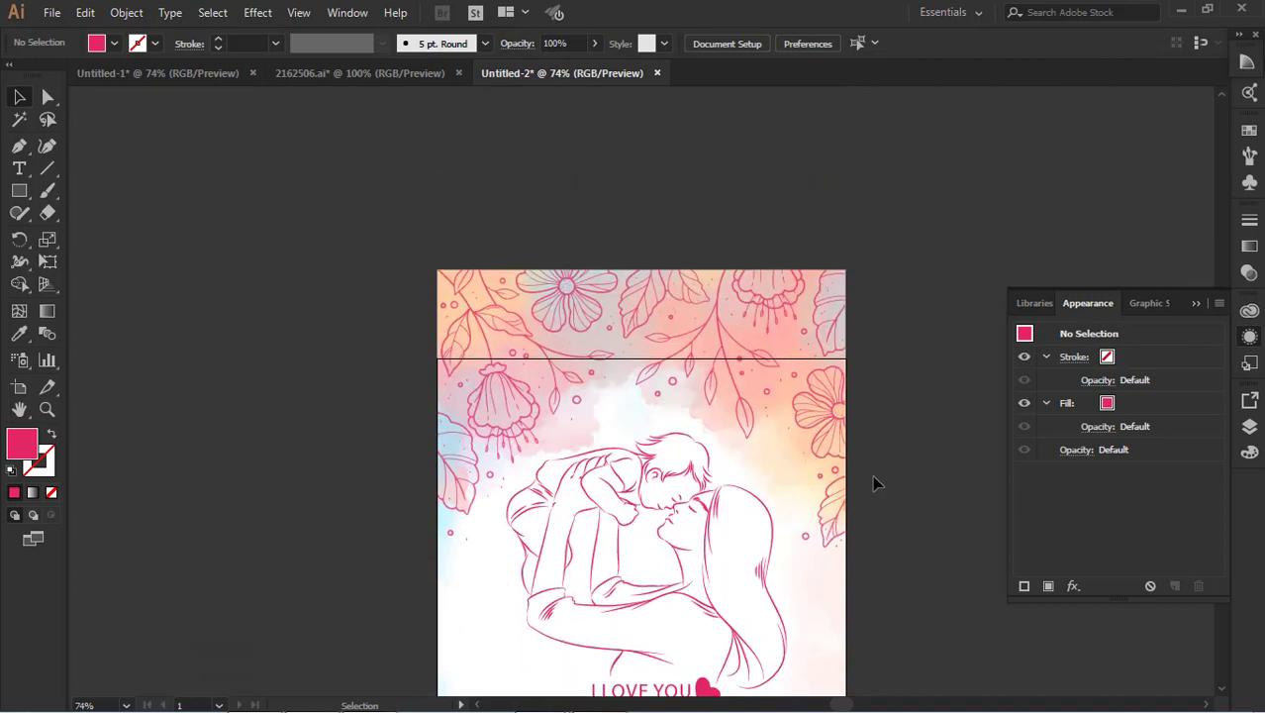
scroll(875, 483, "down", 5)
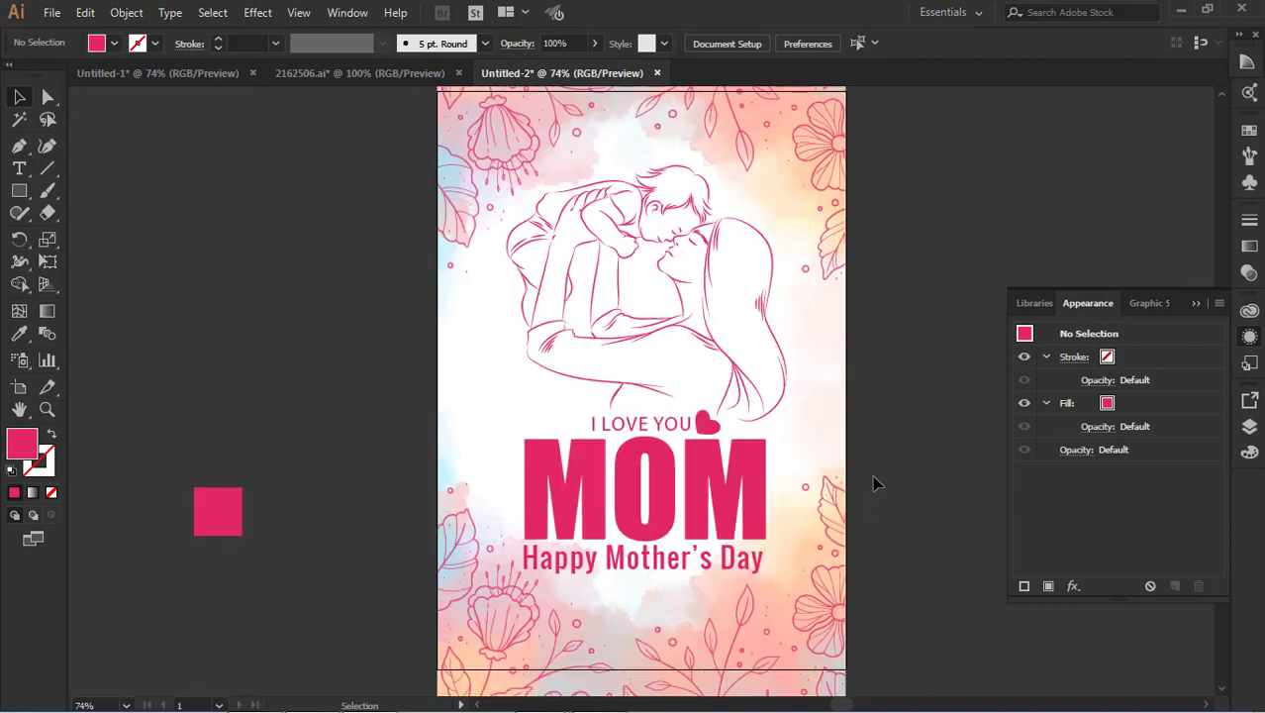
left_click(727, 401)
left_click(821, 428)
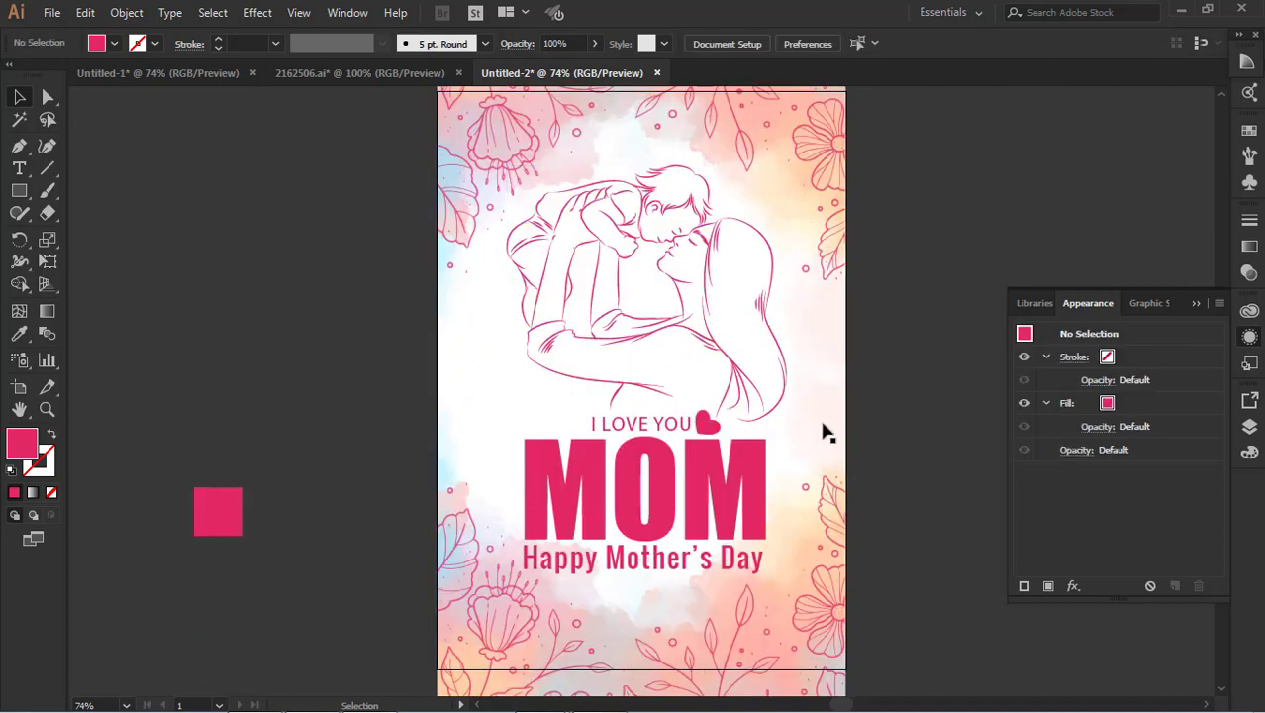
left_click(724, 411)
scroll(955, 412, "up", 3)
left_click(954, 412)
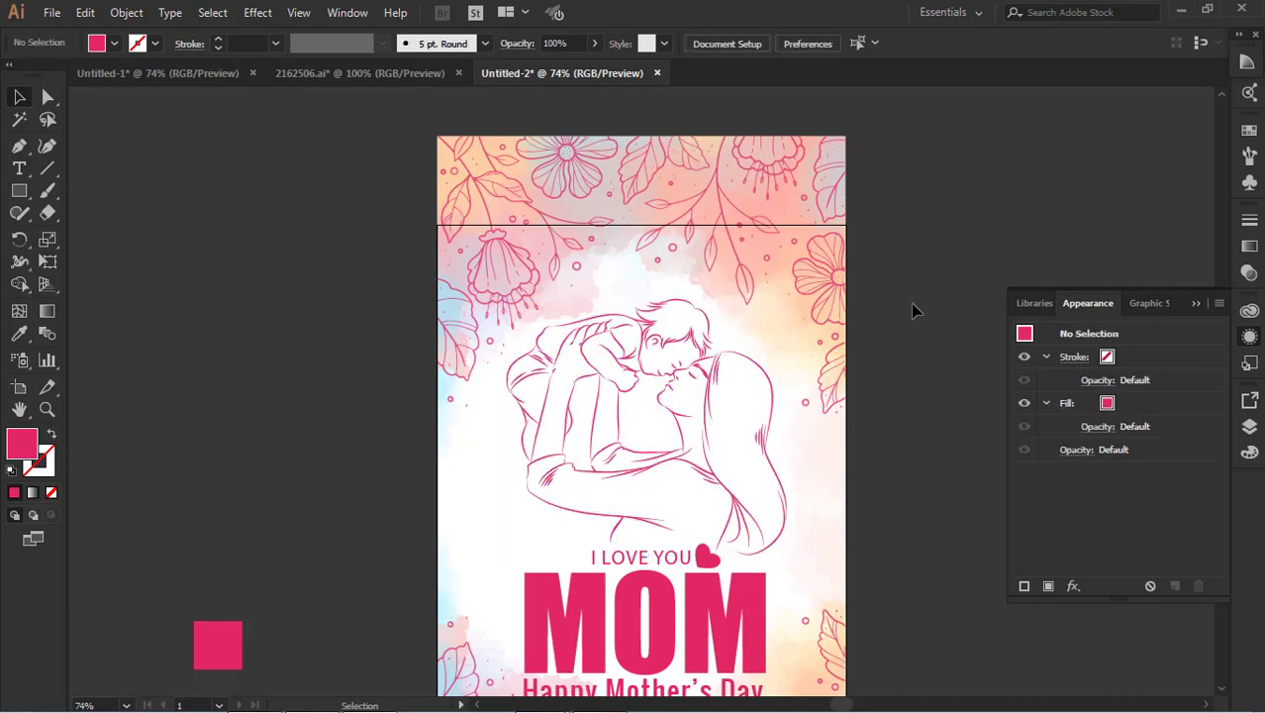
Nudge the lower watercolor background group slightly down, keeping its horizontal position
left_click(715, 281)
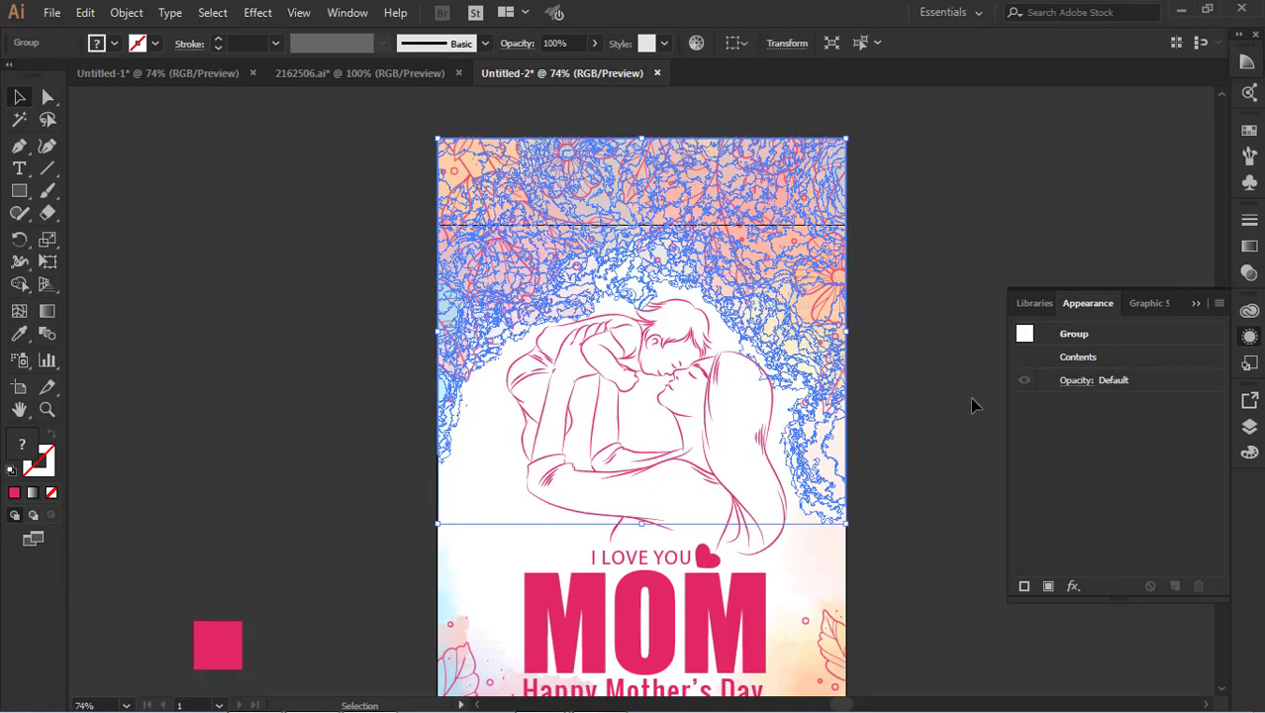
left_click(942, 405)
scroll(941, 404, "down", 5)
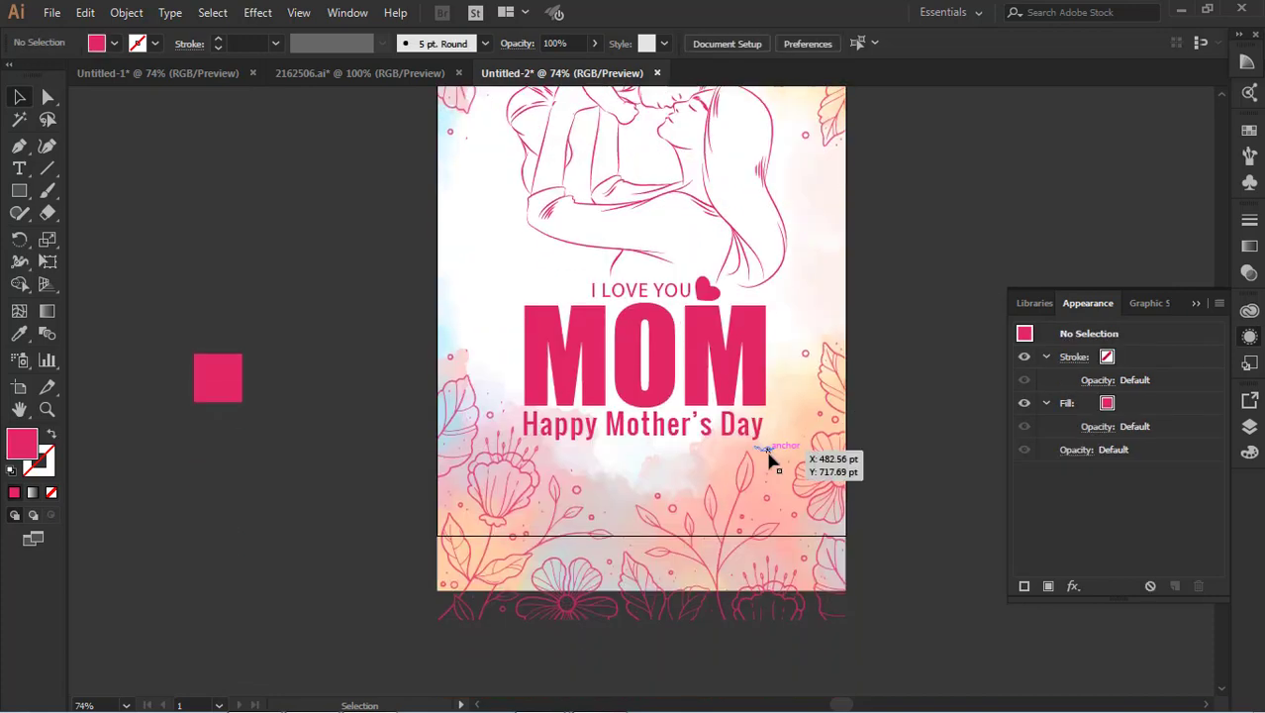
left_click(776, 462)
key("Down")
key("Down")
key("Down")
key("Down")
key("Down")
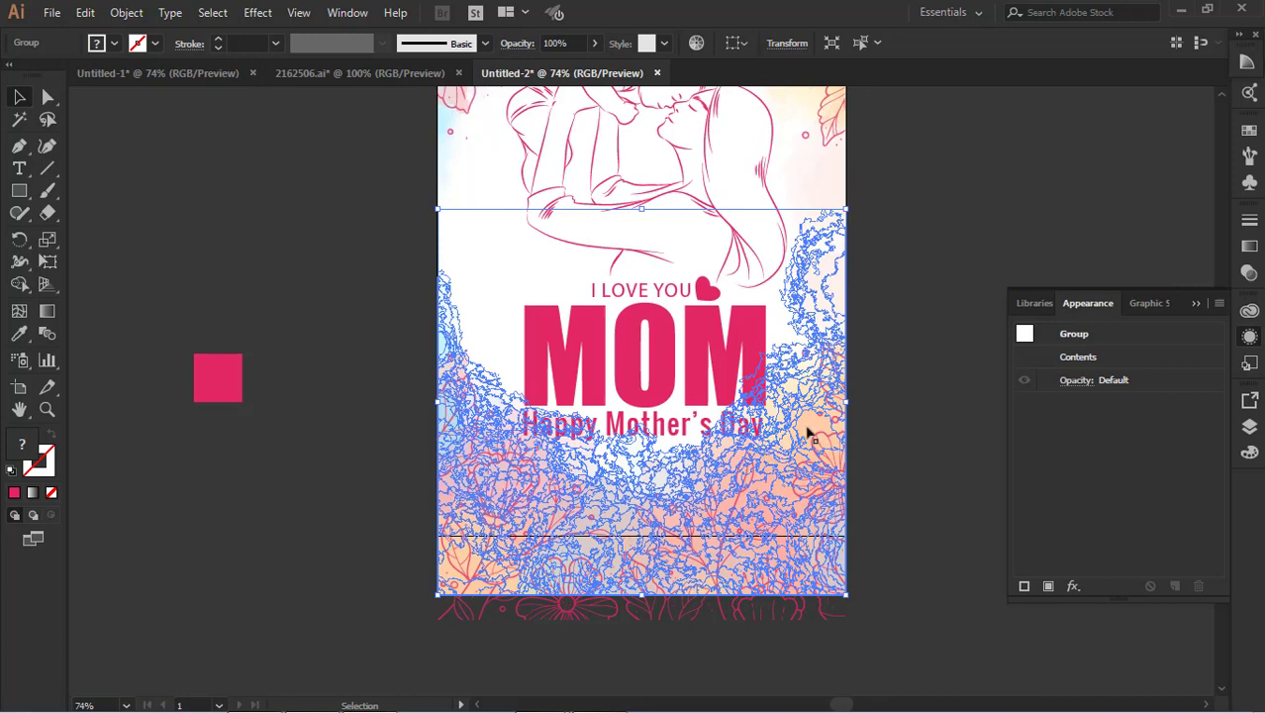
left_click(895, 419)
Group the mother and child drawing, the heart and all three text lines
scroll(895, 419, "up", 4)
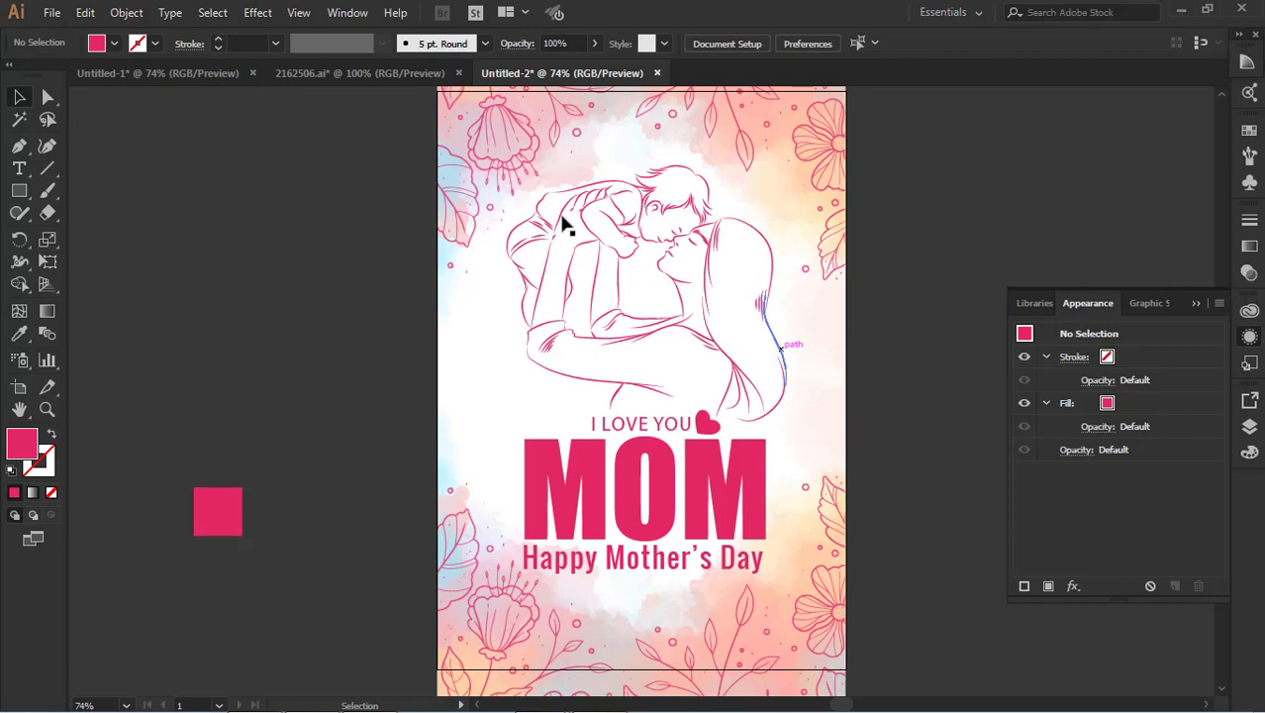
scroll(564, 220, "up", 2)
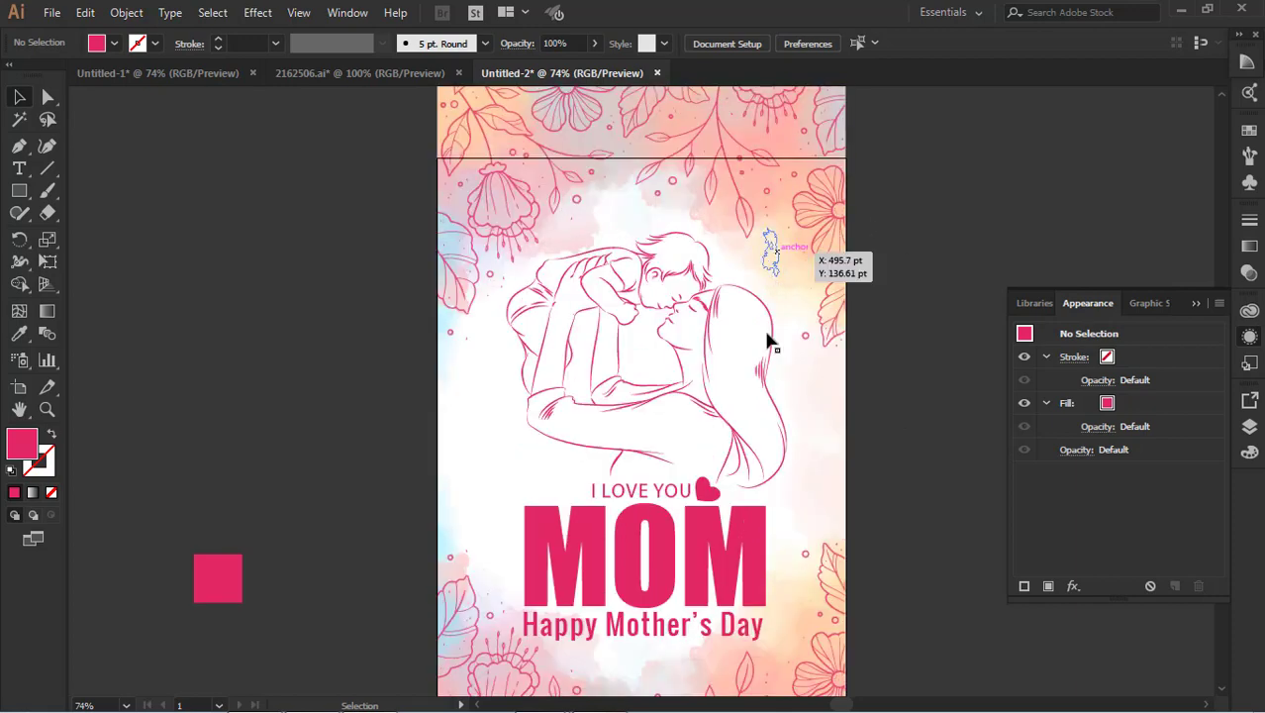
scroll(768, 376, "down", 5)
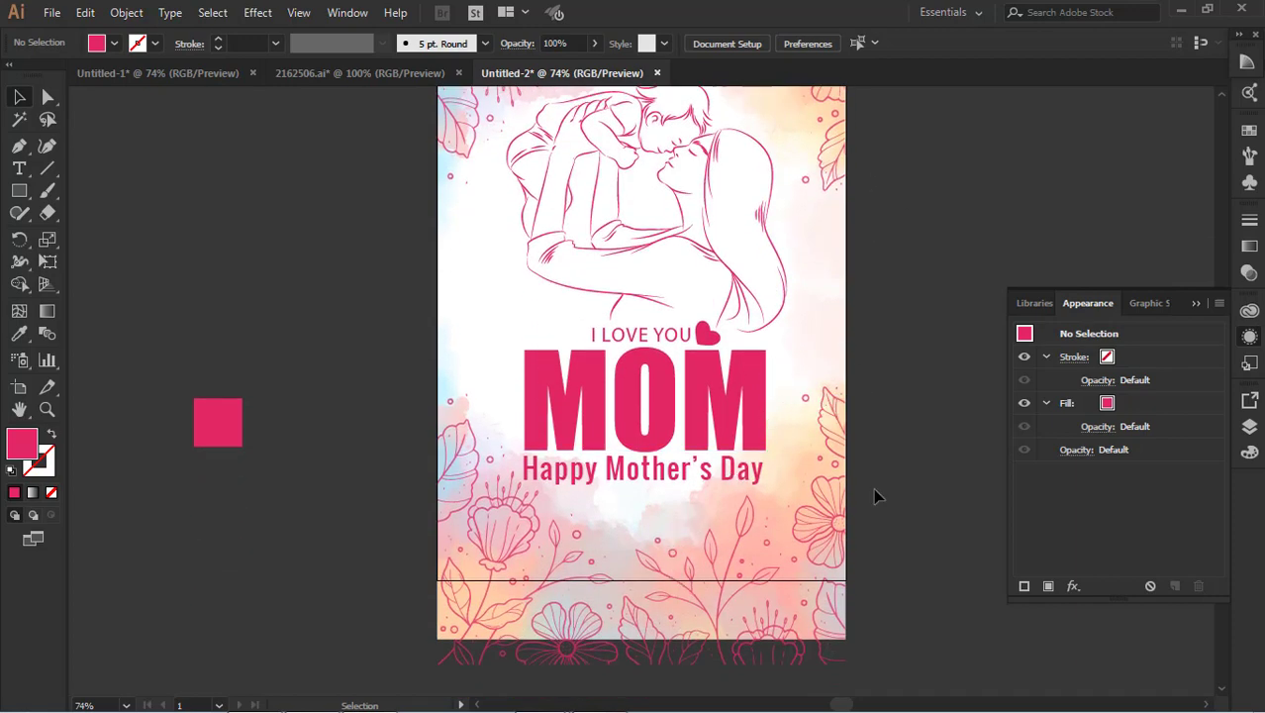
scroll(874, 489, "up", 3)
scroll(875, 495, "up", 3)
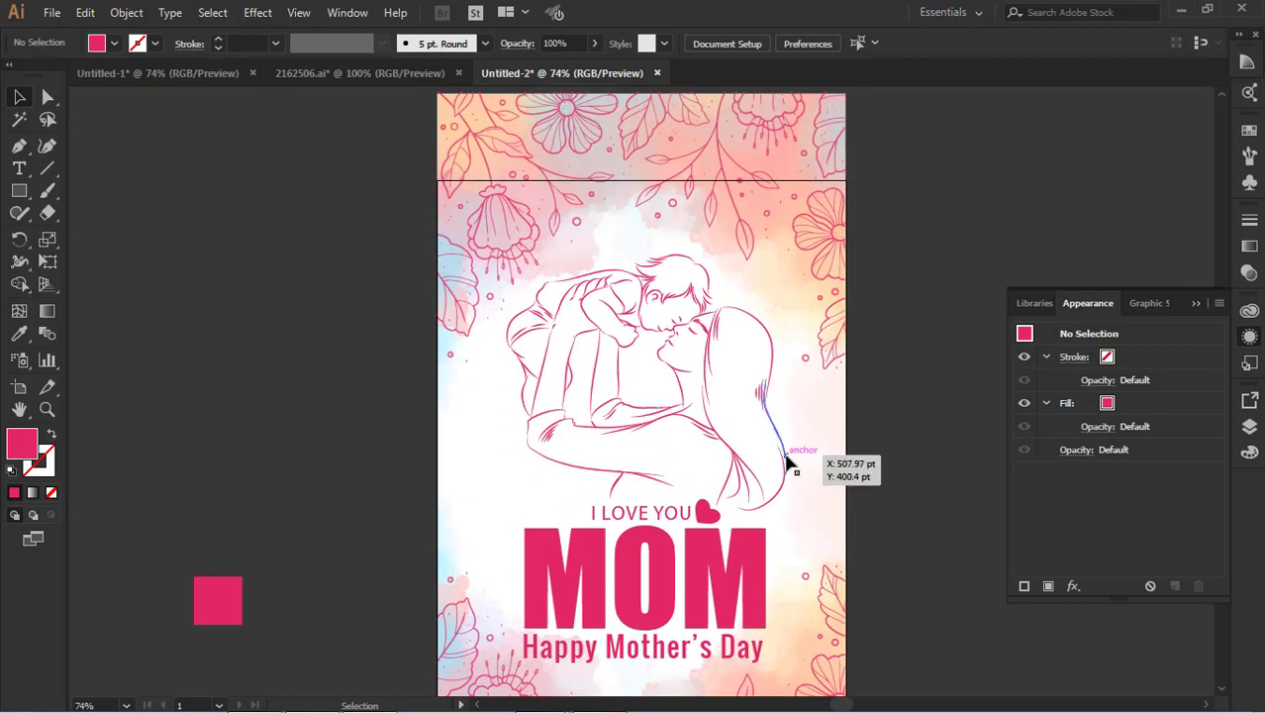
left_click(789, 462)
left_click(755, 547, "shift")
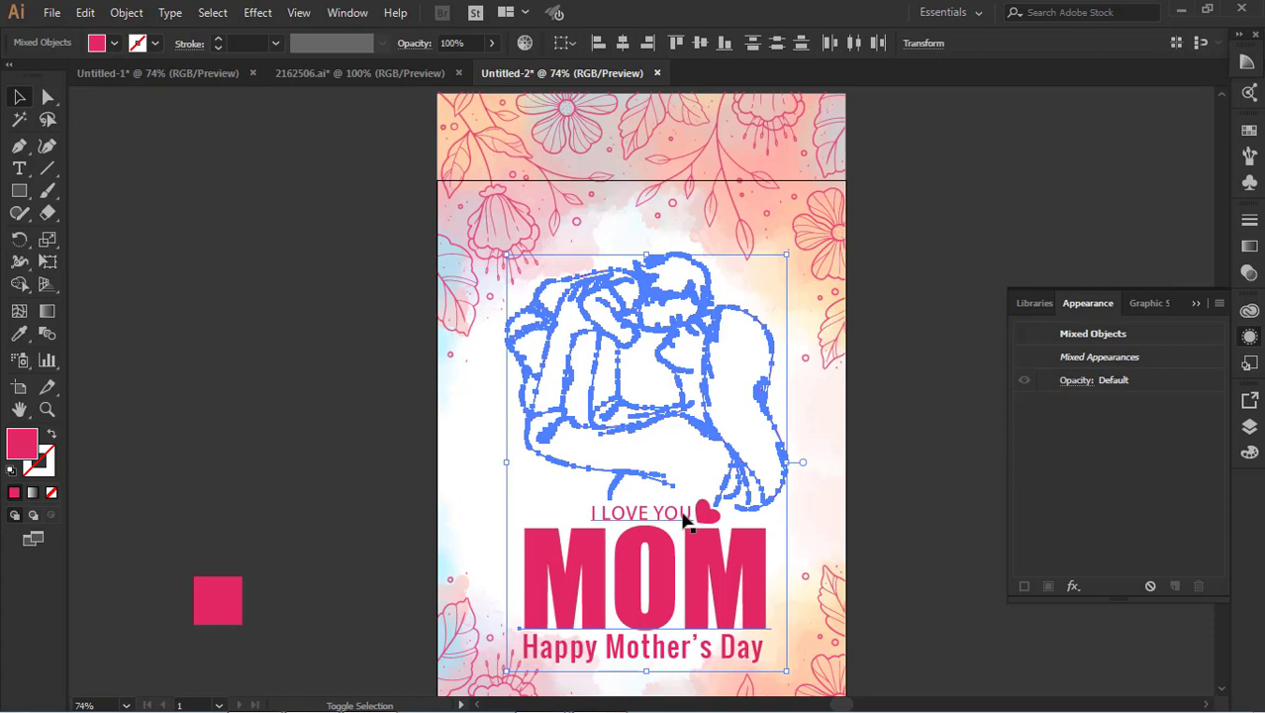
left_click(685, 515, "shift")
left_click(714, 514, "shift")
left_click(686, 657, "shift")
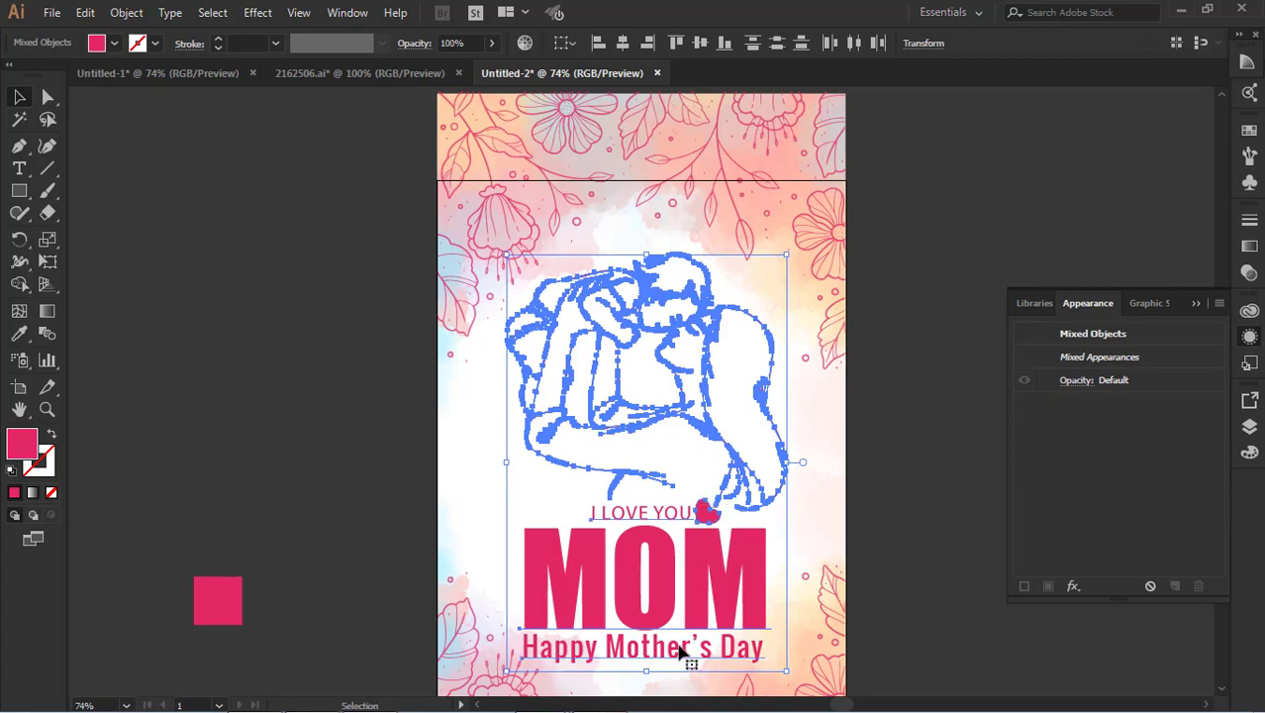
key("ctrl+g")
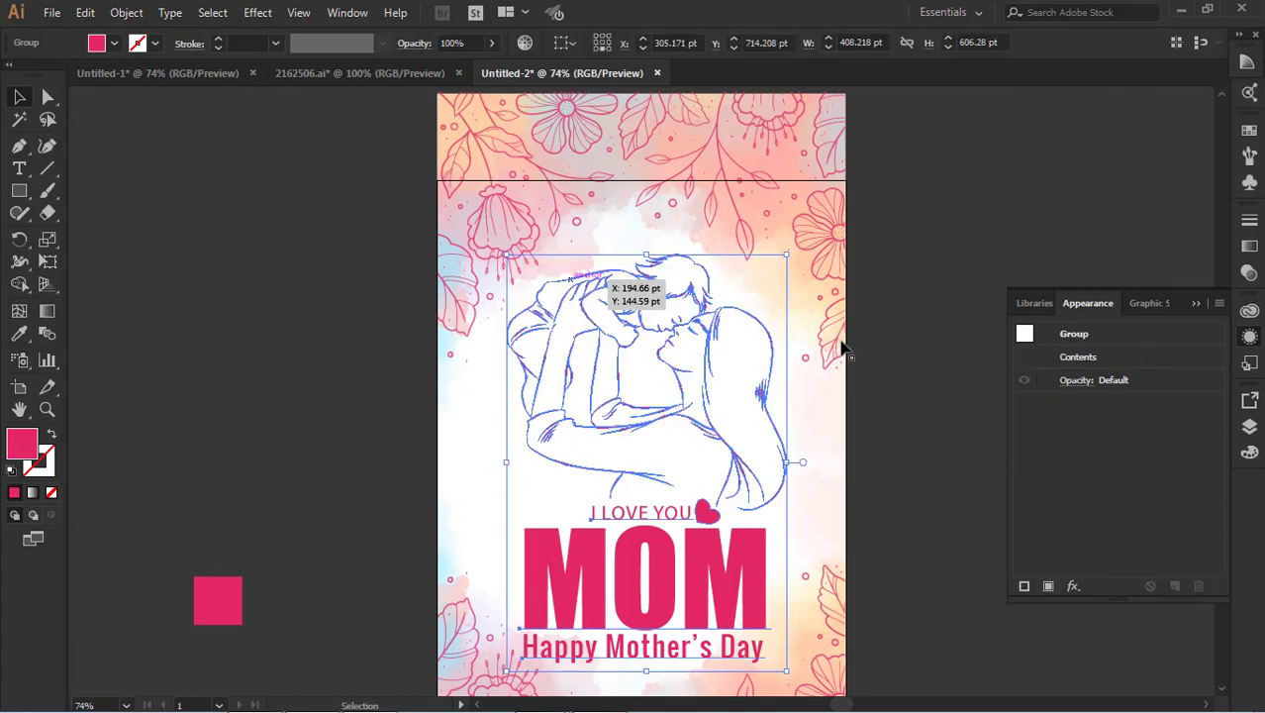
left_click(913, 371)
Apply a Multiply Drop Shadow to the grouped drawing, heart and text with 20% opacity, 8 pt X and Y offsets and 5 pt blur
left_click(706, 419)
left_click(257, 12)
mouse_move(317, 223)
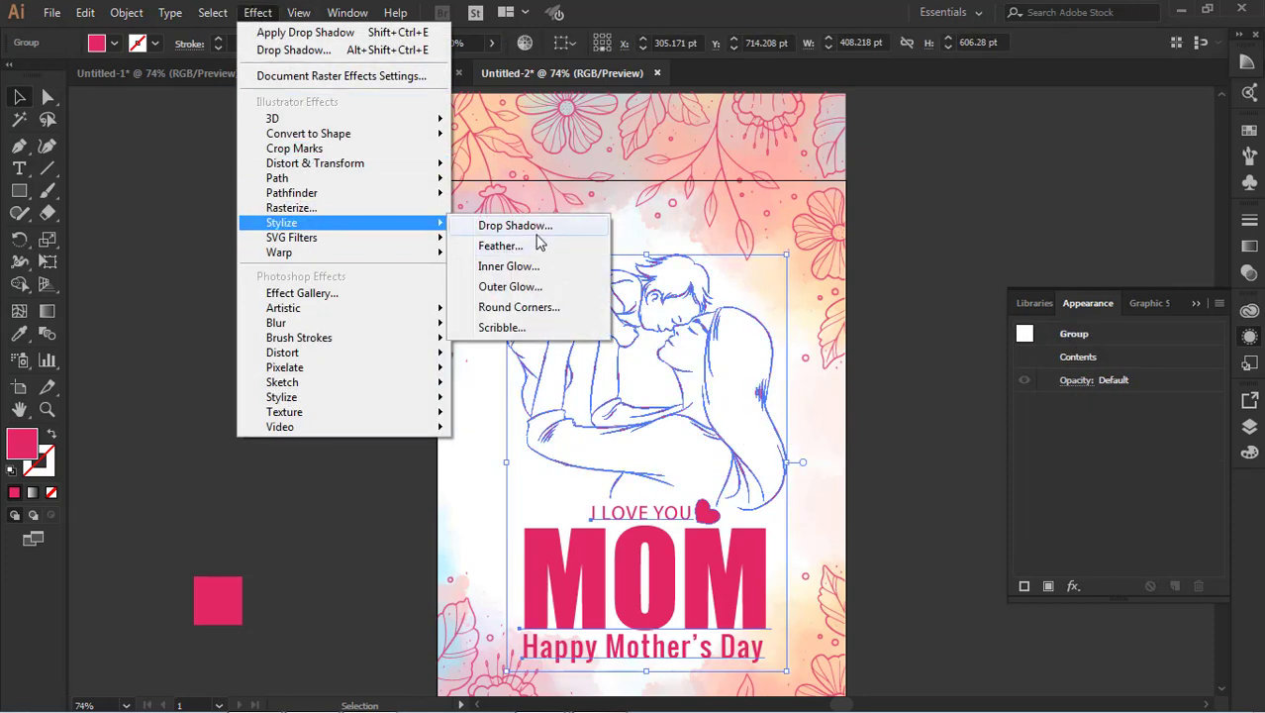
left_click(536, 229)
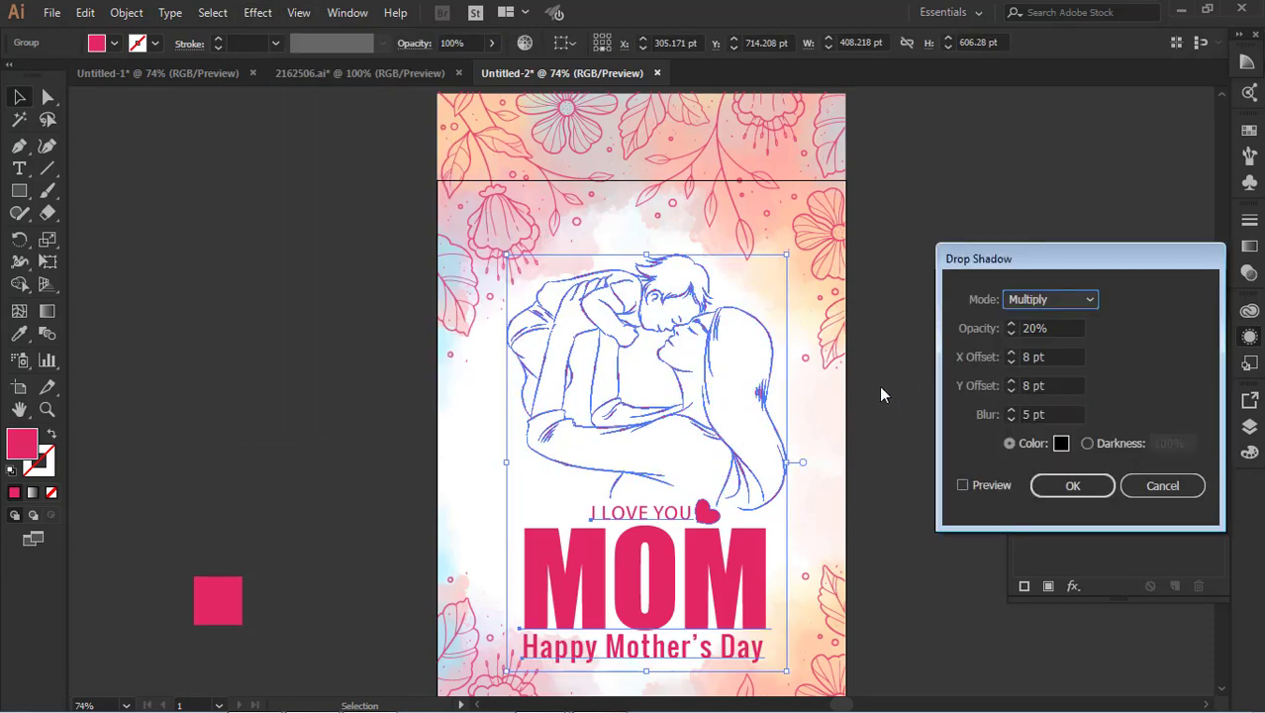
left_click(963, 486)
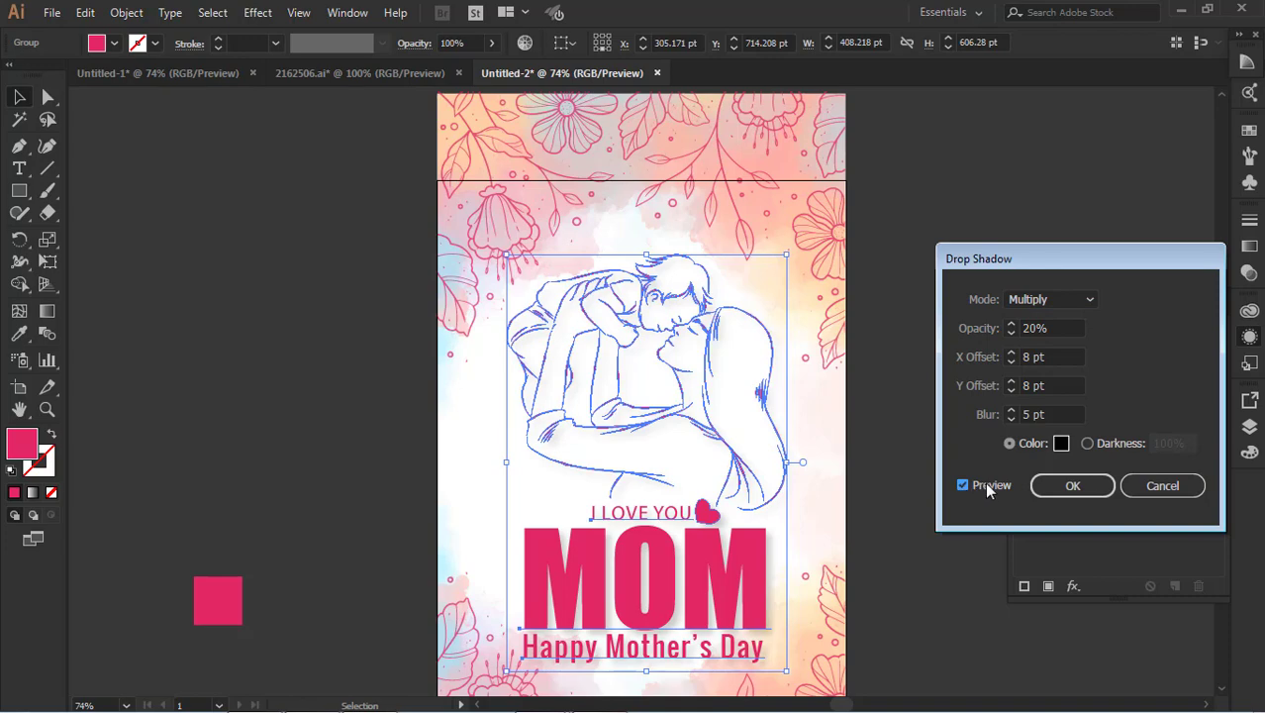
left_click(1064, 485)
left_click(899, 406)
Isolate the artwork group and fill the "Happy Mother's Day" text with black
scroll(899, 408, "down", 1)
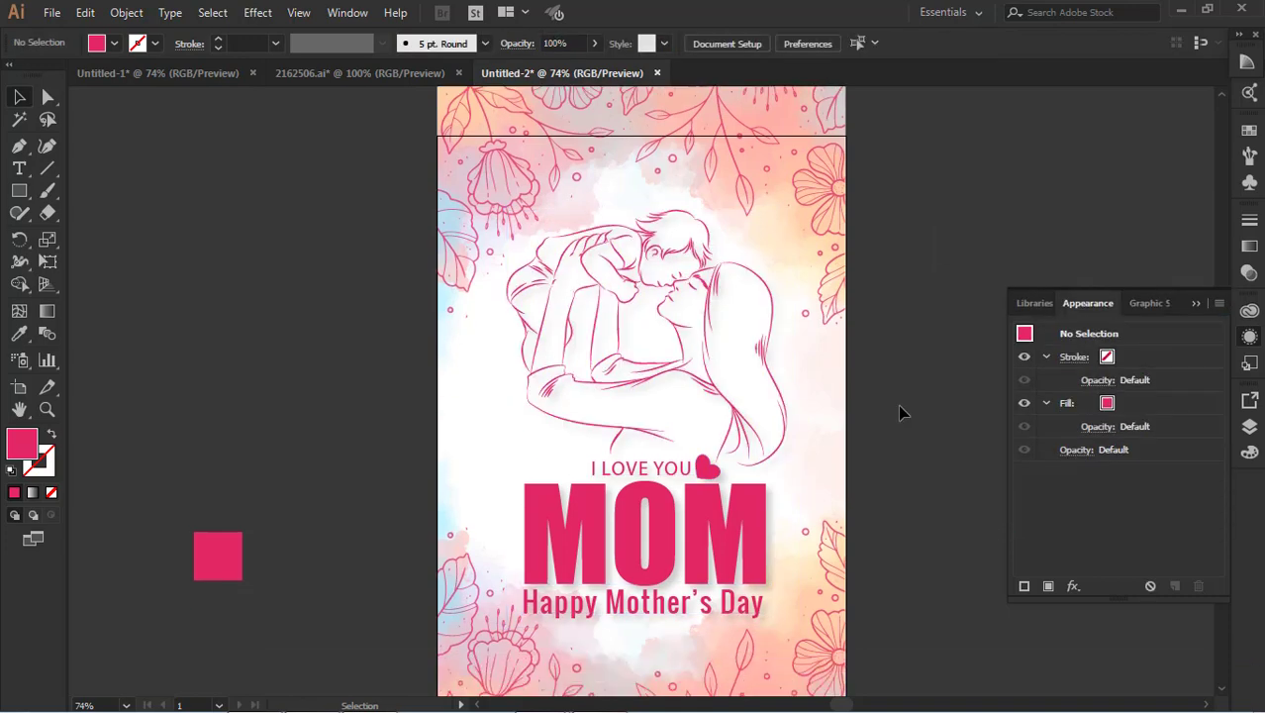
scroll(899, 406, "down", 2)
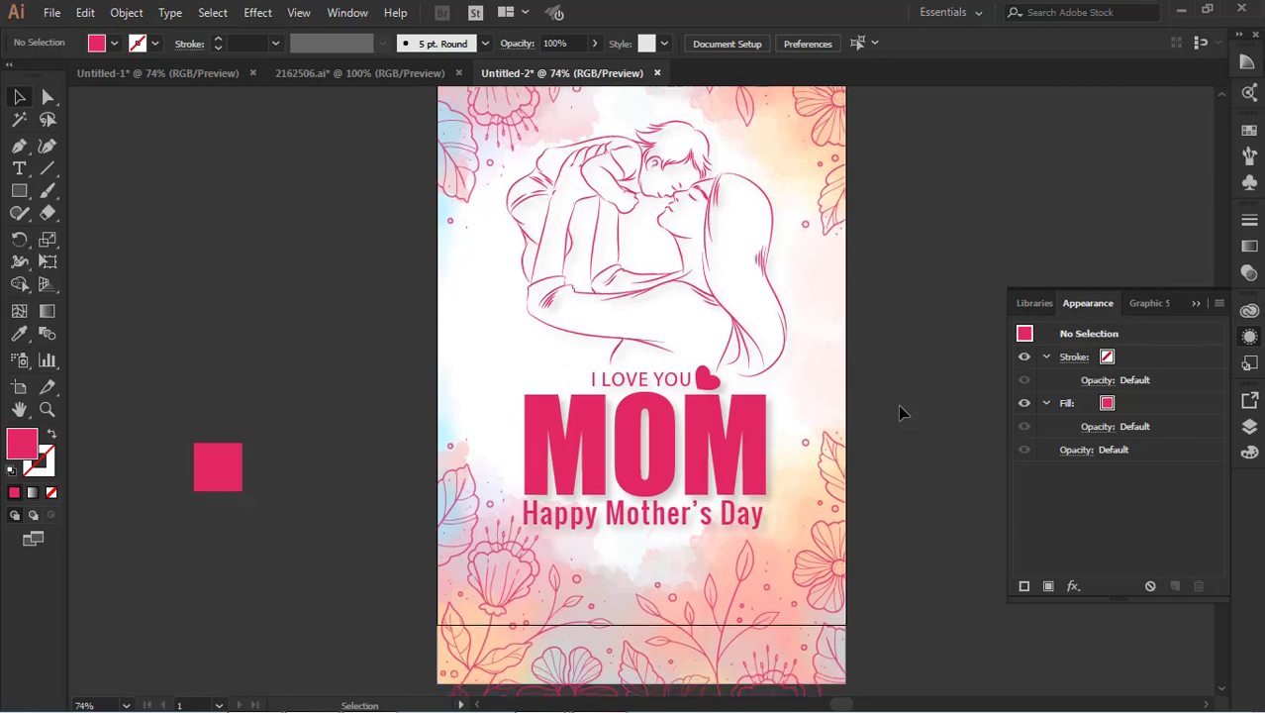
left_click(687, 516)
double_click(687, 517)
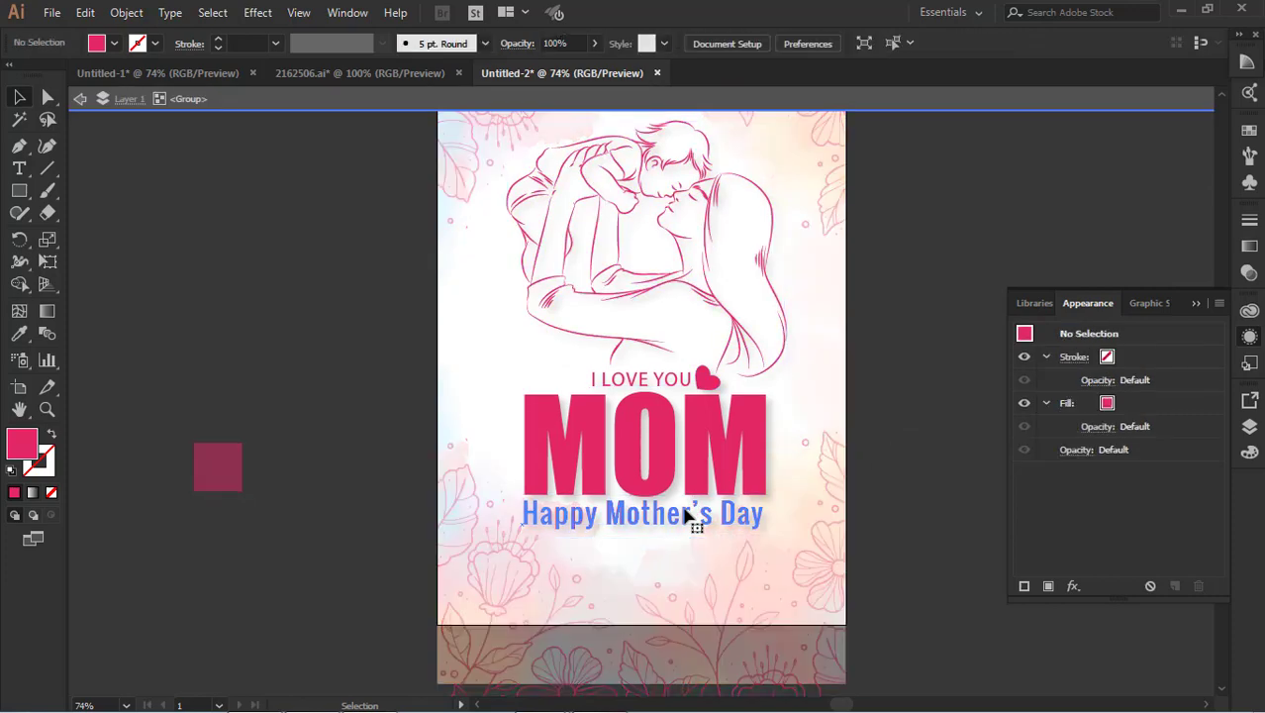
left_click(686, 514)
left_click(113, 45)
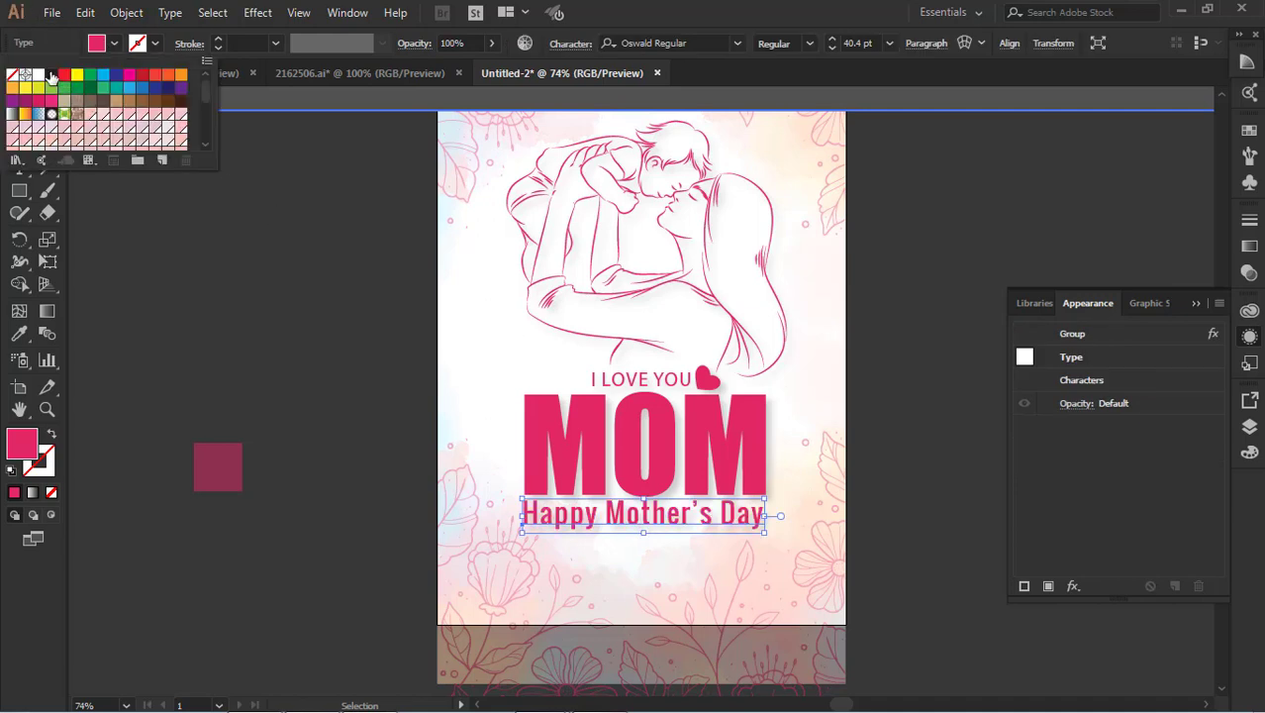
key("Escape")
left_click(901, 340)
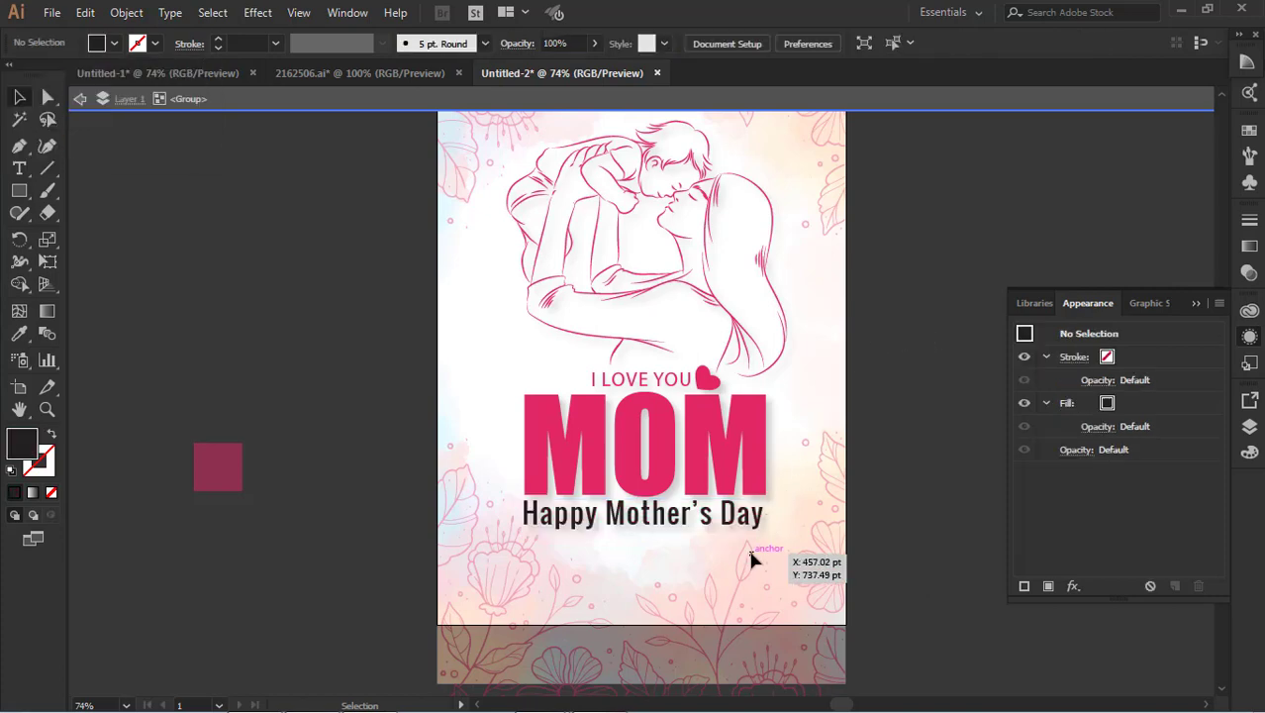
Undo the black fill on "Happy Mother's Day" and leave isolation mode
key("a")
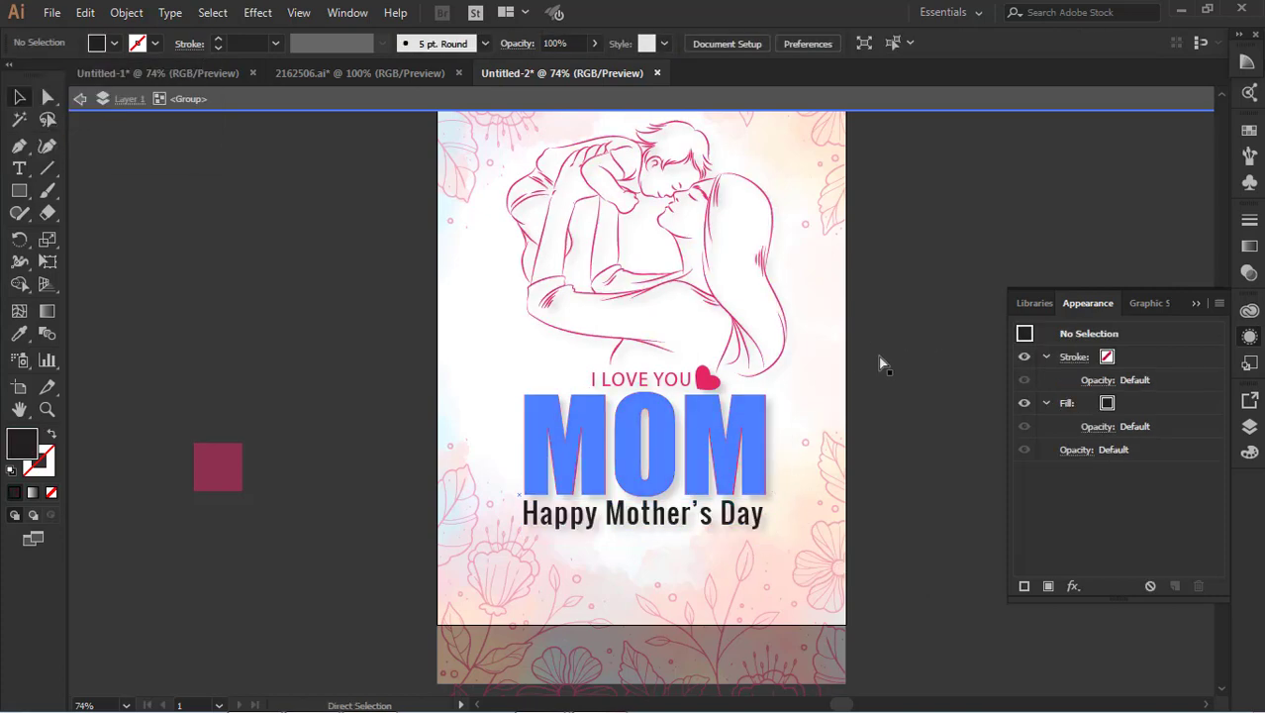
key("ctrl+z")
left_click(893, 318)
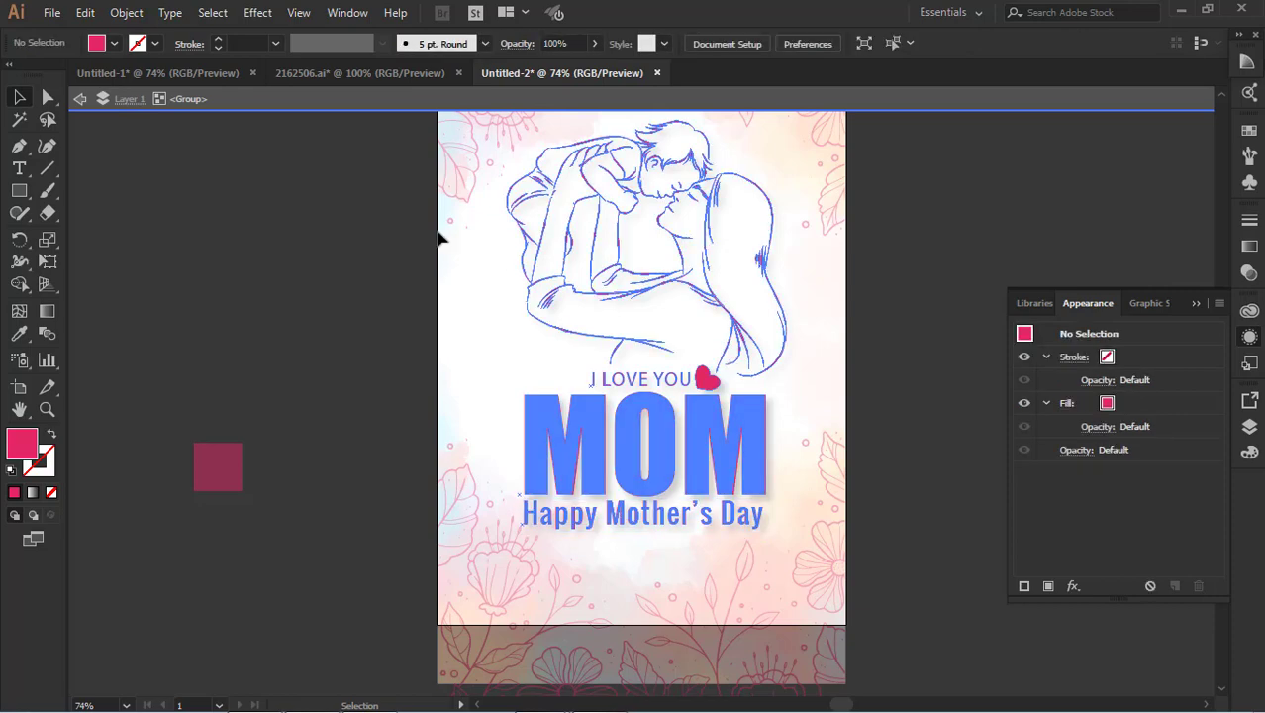
left_click(80, 98)
scroll(82, 109, "up", 2)
left_click(81, 99)
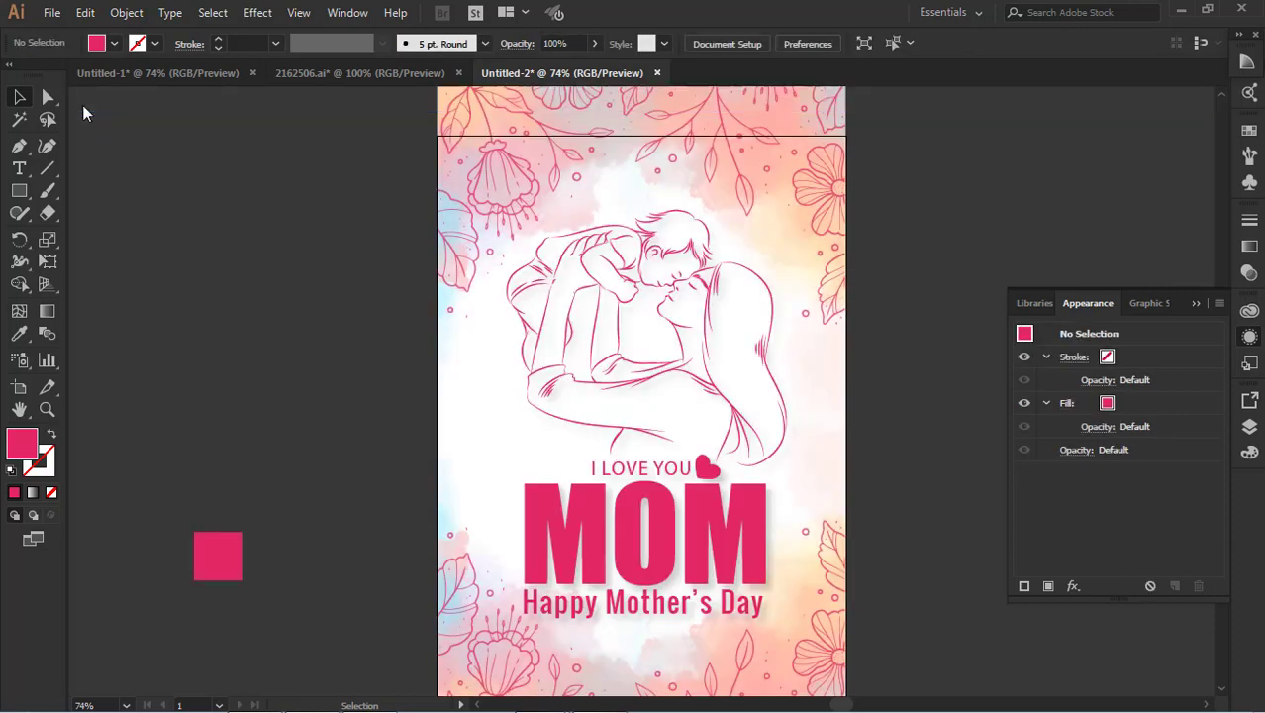
scroll(906, 331, "down", 1)
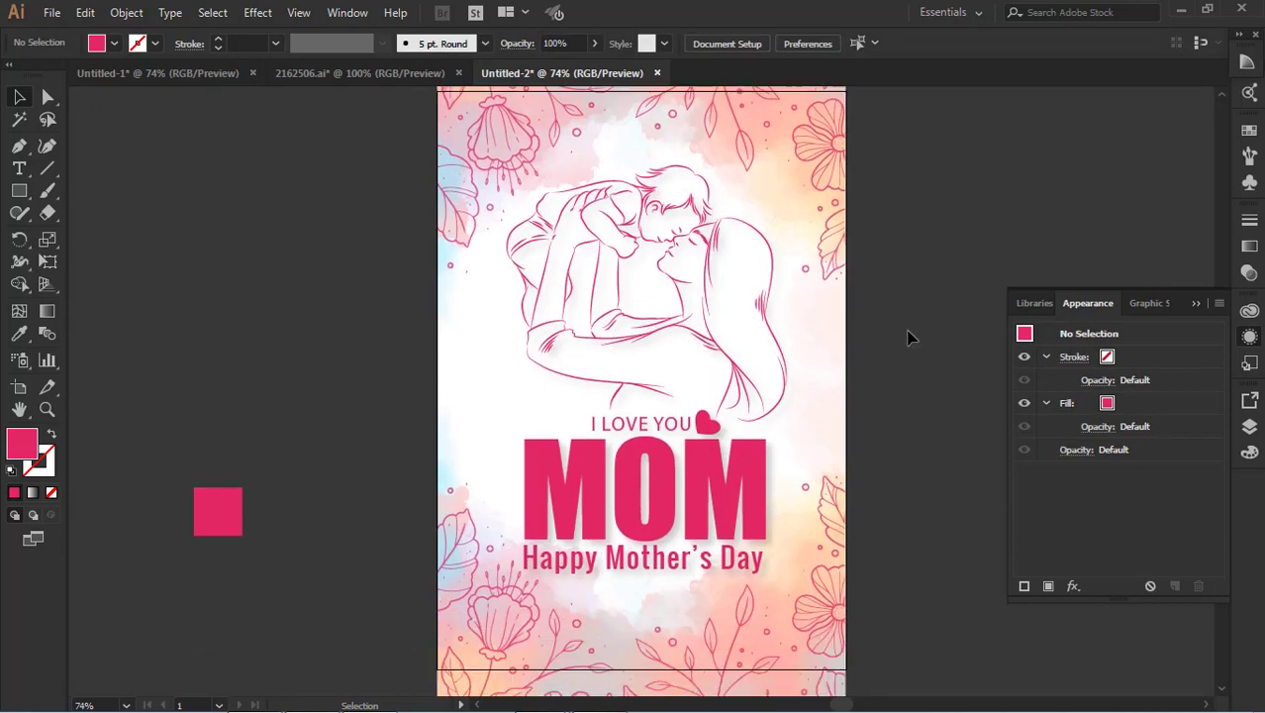
Try swapping the fill and stroke colors of the grouped drawing, heart and text
left_click(781, 362)
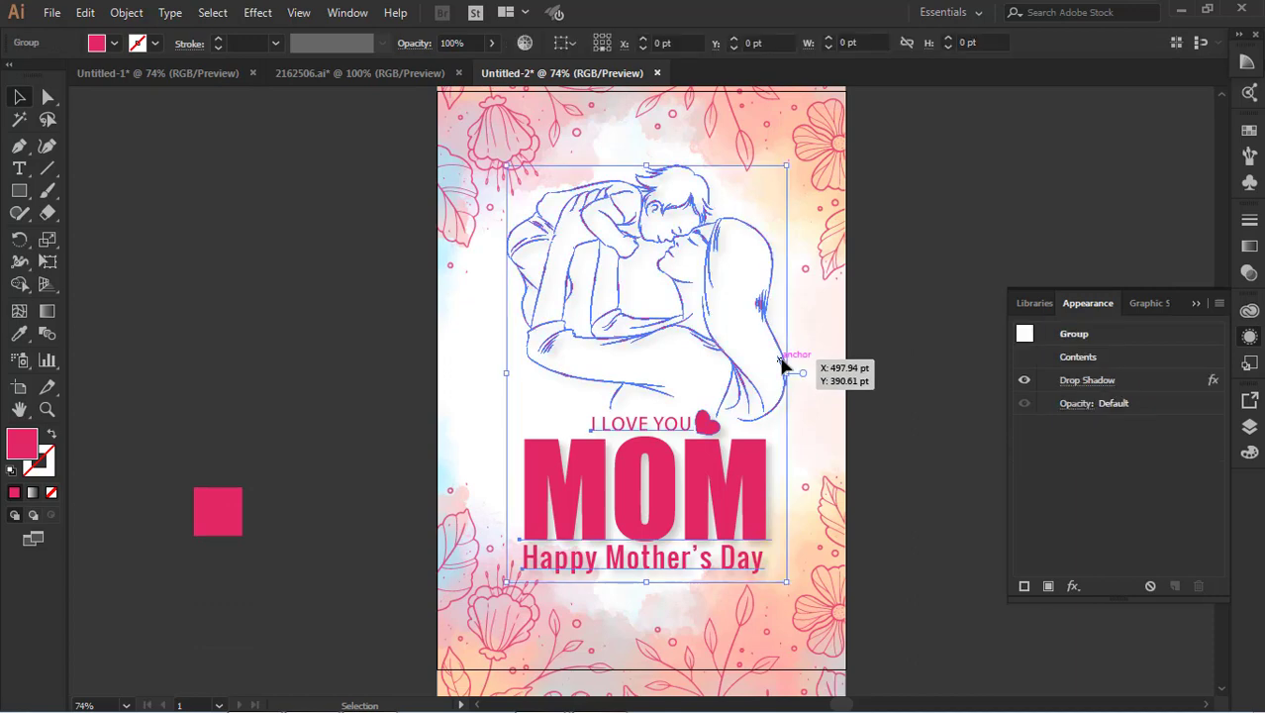
left_click(19, 335)
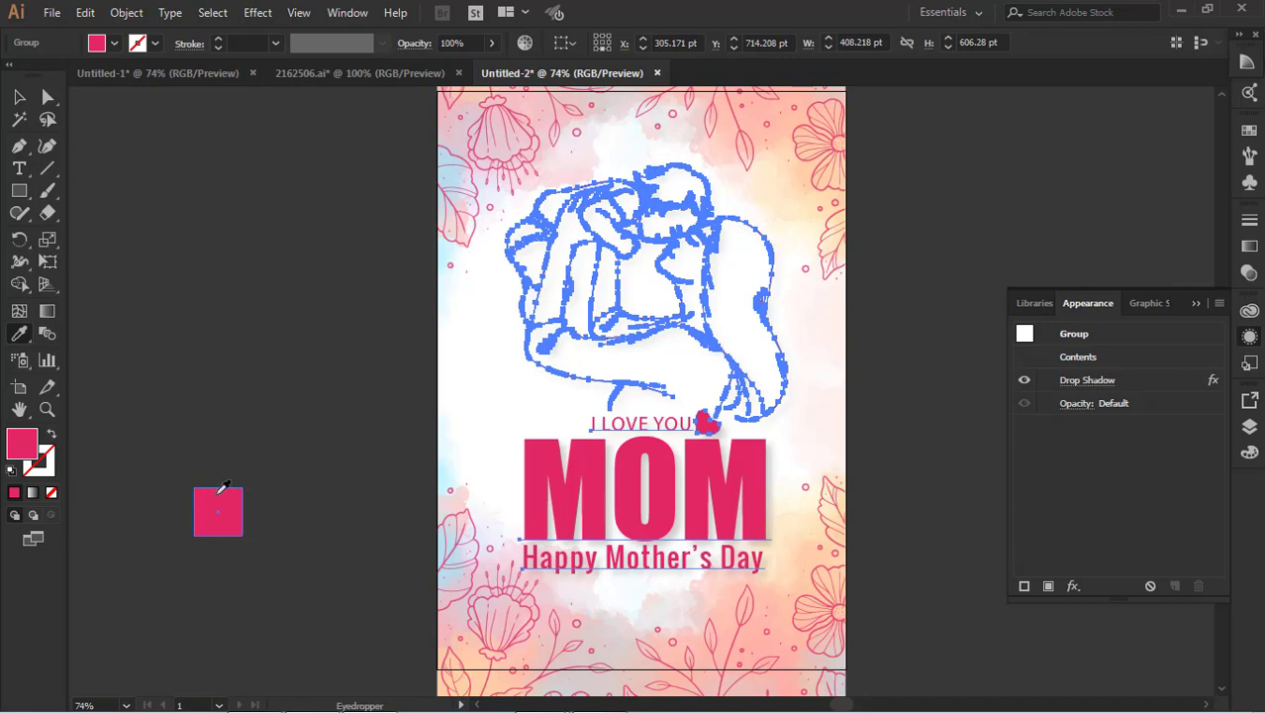
left_click(54, 438)
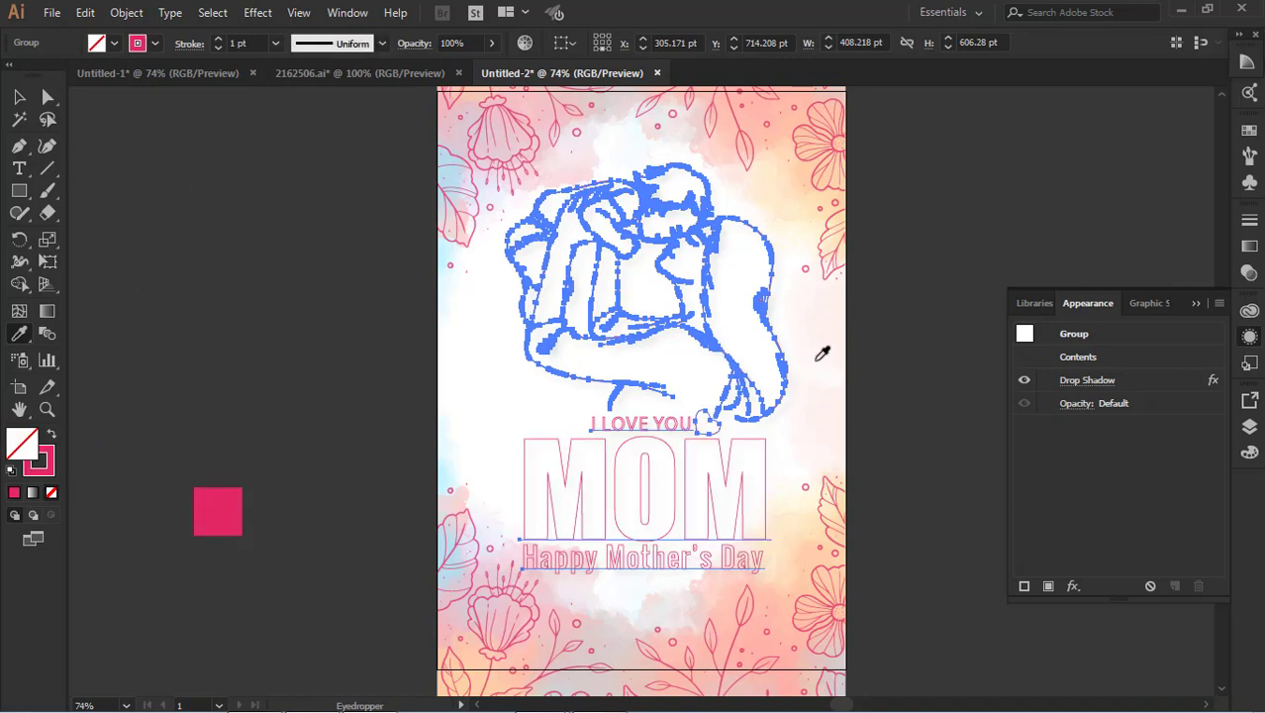
Undo the edits back to before the artwork was grouped, and fill all three text lines with black
key("v")
key("ctrl+z")
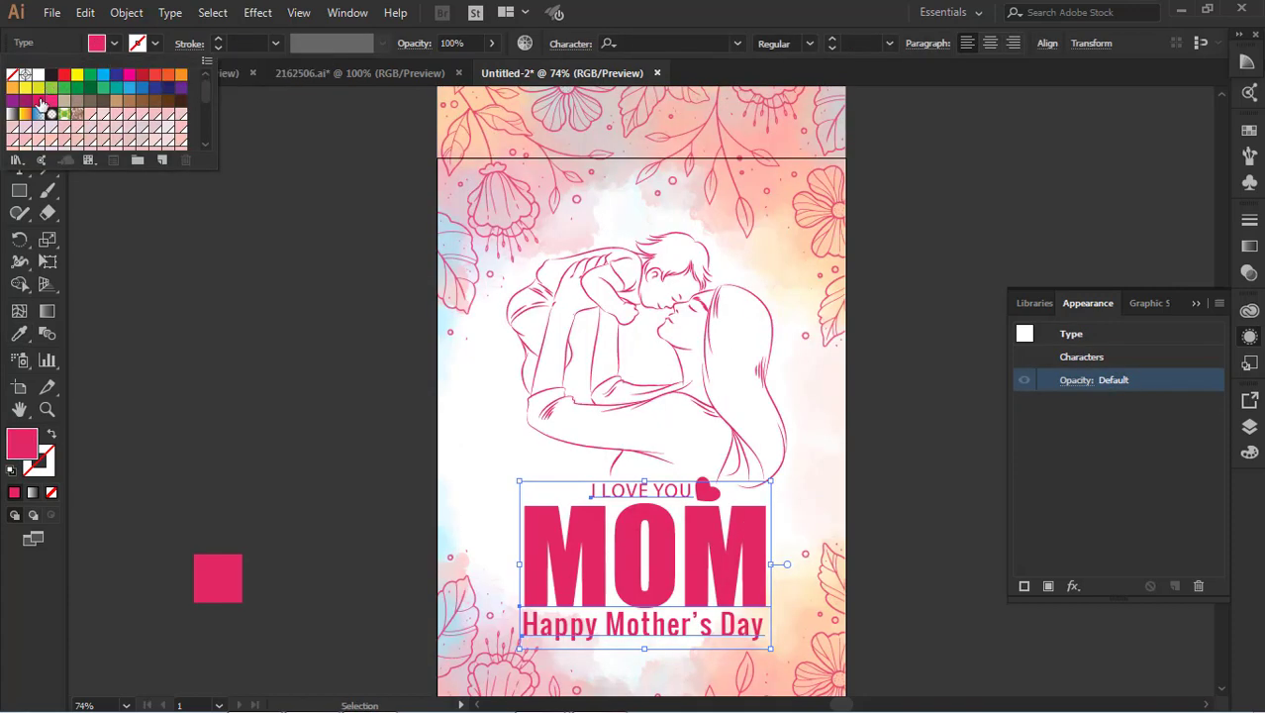
left_click(50, 77)
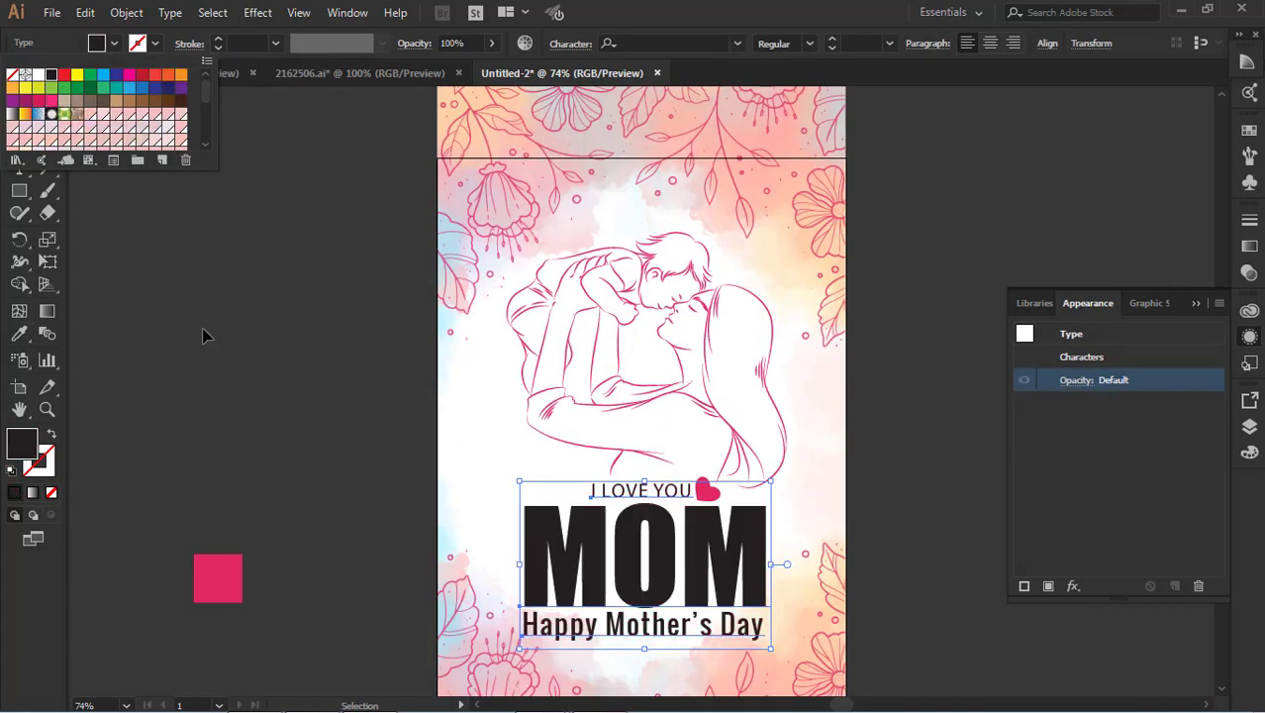
left_click(265, 352)
scroll(905, 393, "down", 2)
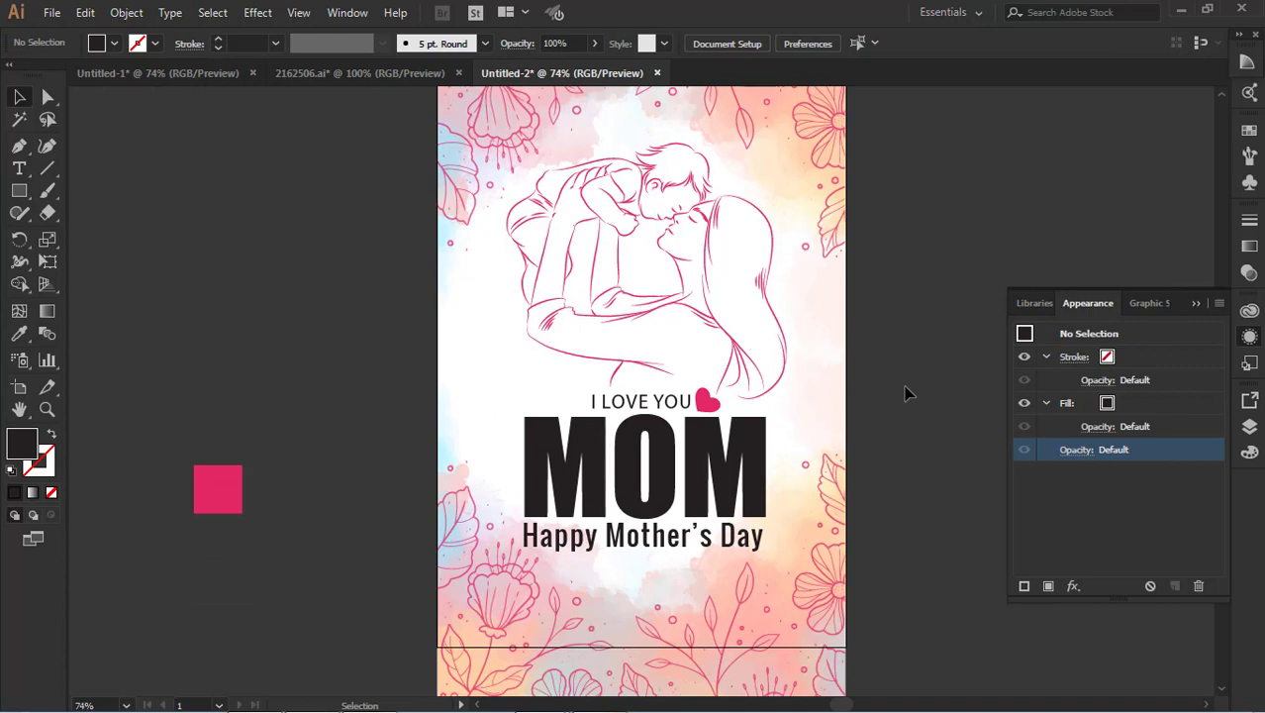
Try filling the heart beside "I LOVE YOU" with black
scroll(905, 393, "up", 1)
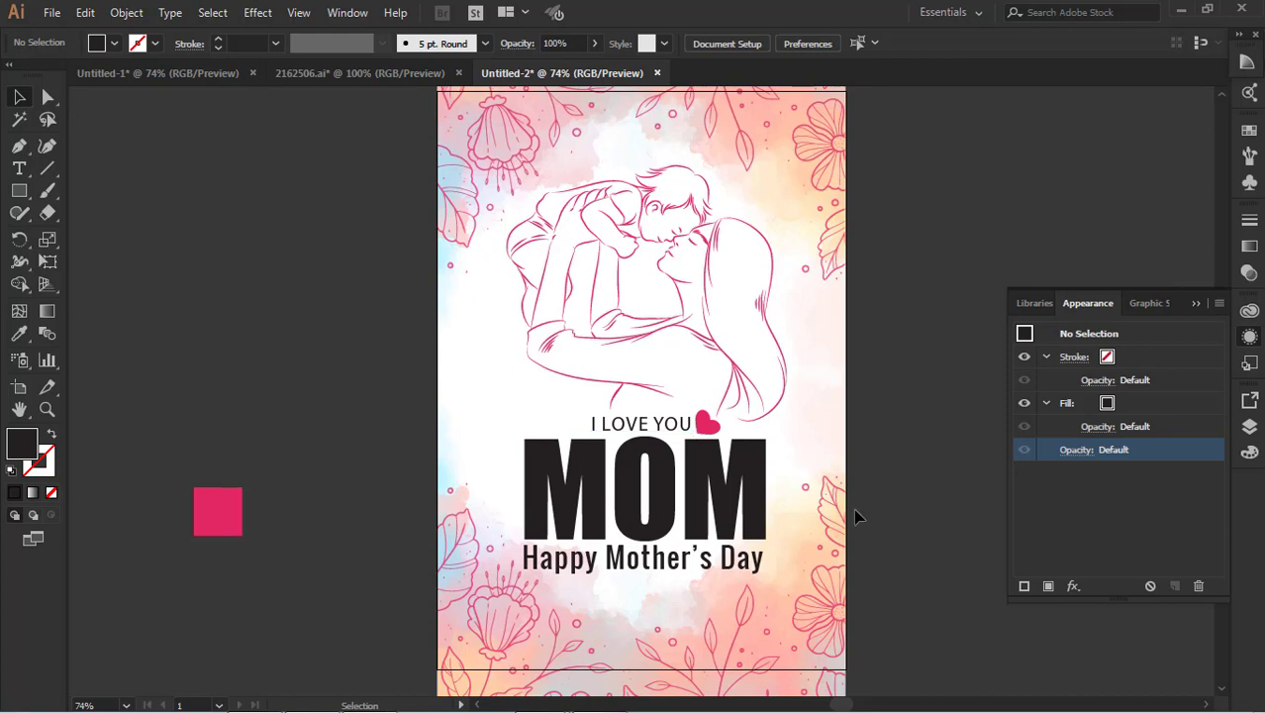
left_click(708, 423)
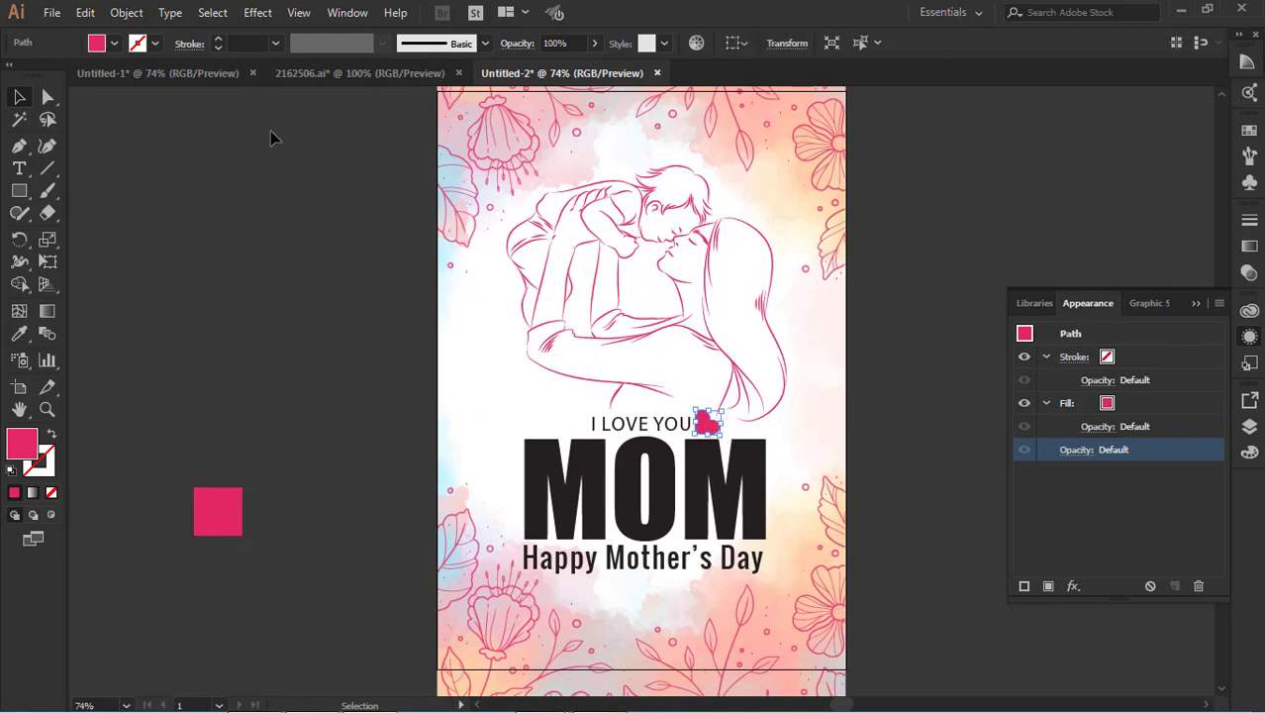
left_click(114, 43)
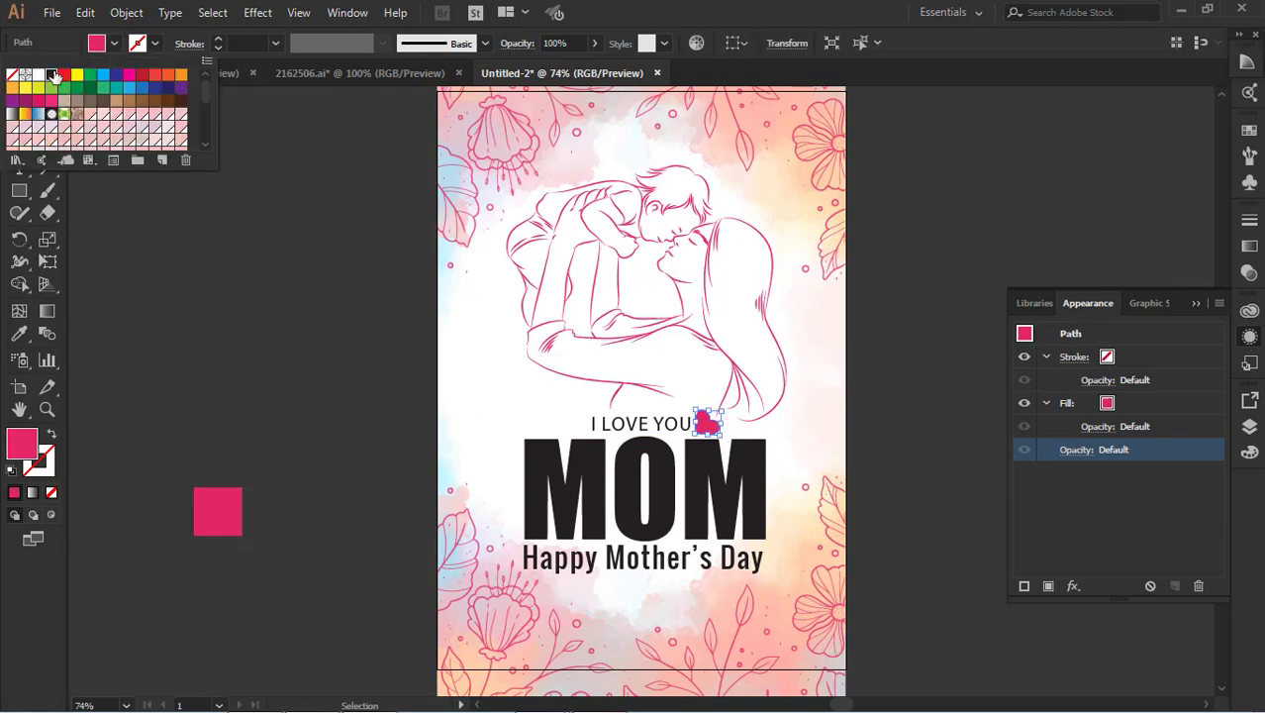
left_click(49, 76)
left_click(814, 401)
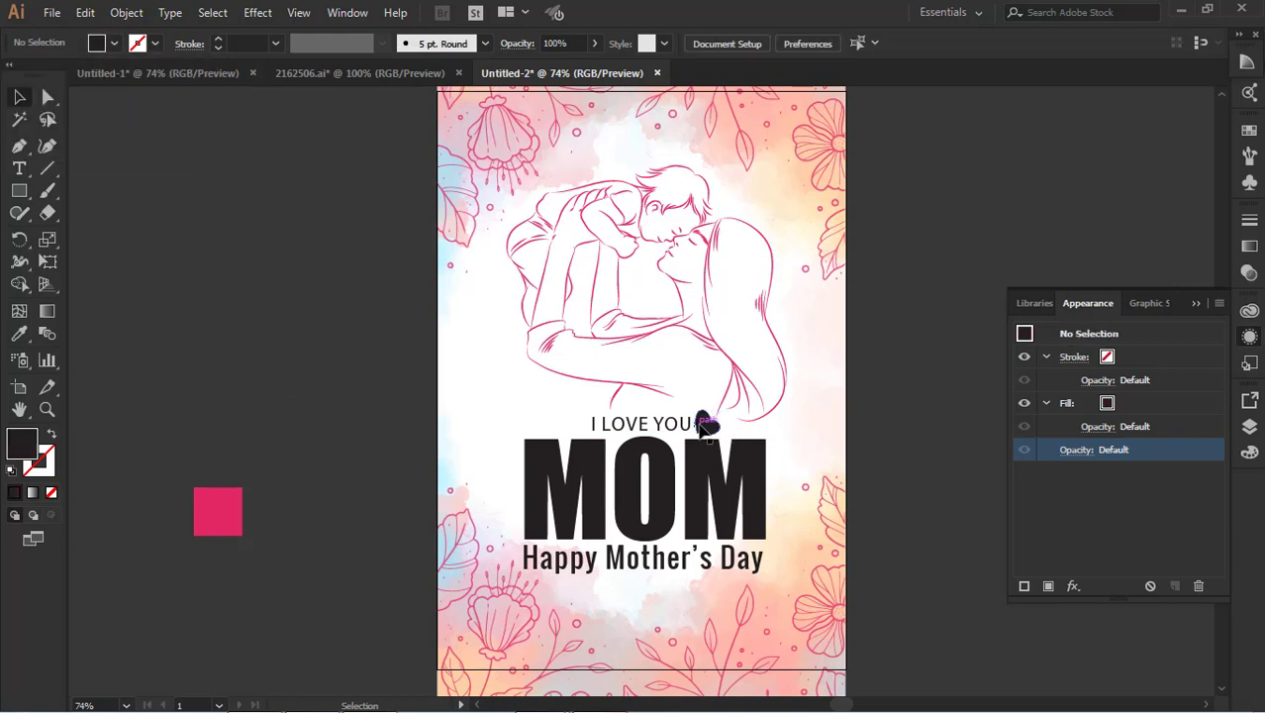
Recolor the heart and the "I LOVE YOU" text with the pink sampled from the square beside the poster
left_click(704, 423)
left_click(659, 428, "shift")
left_click(855, 459)
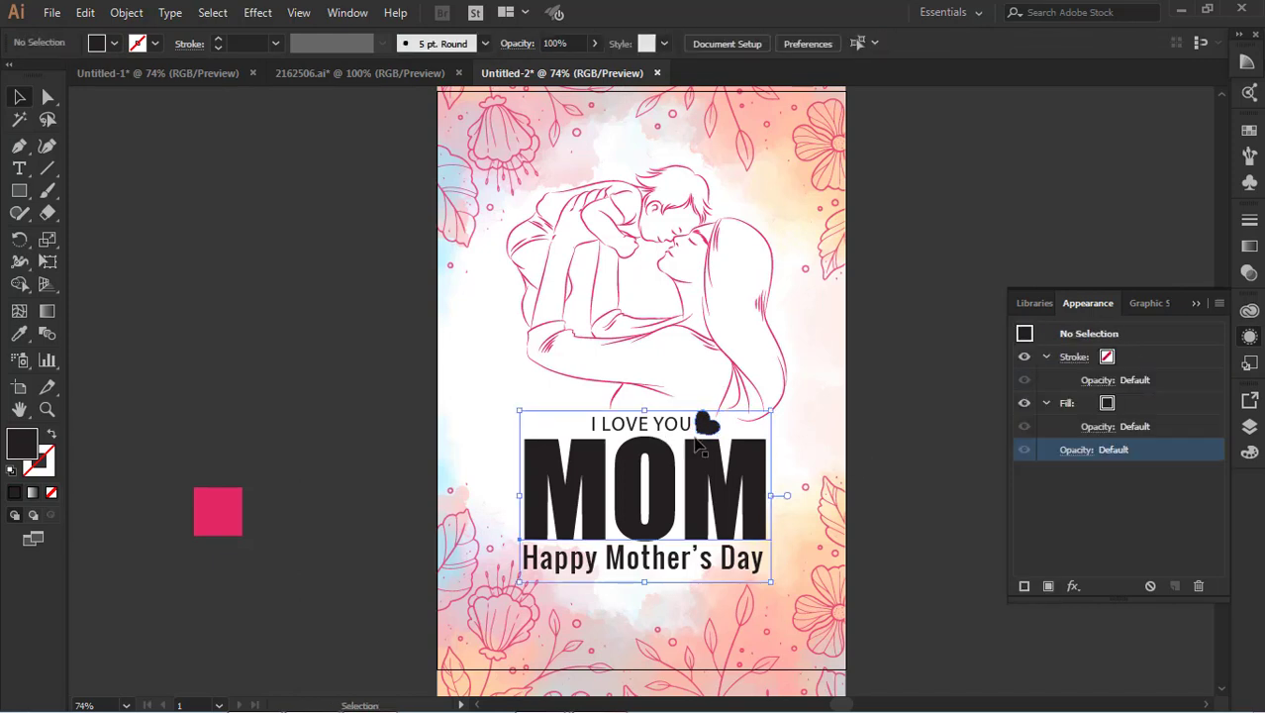
left_click(704, 423)
left_click(659, 428, "shift")
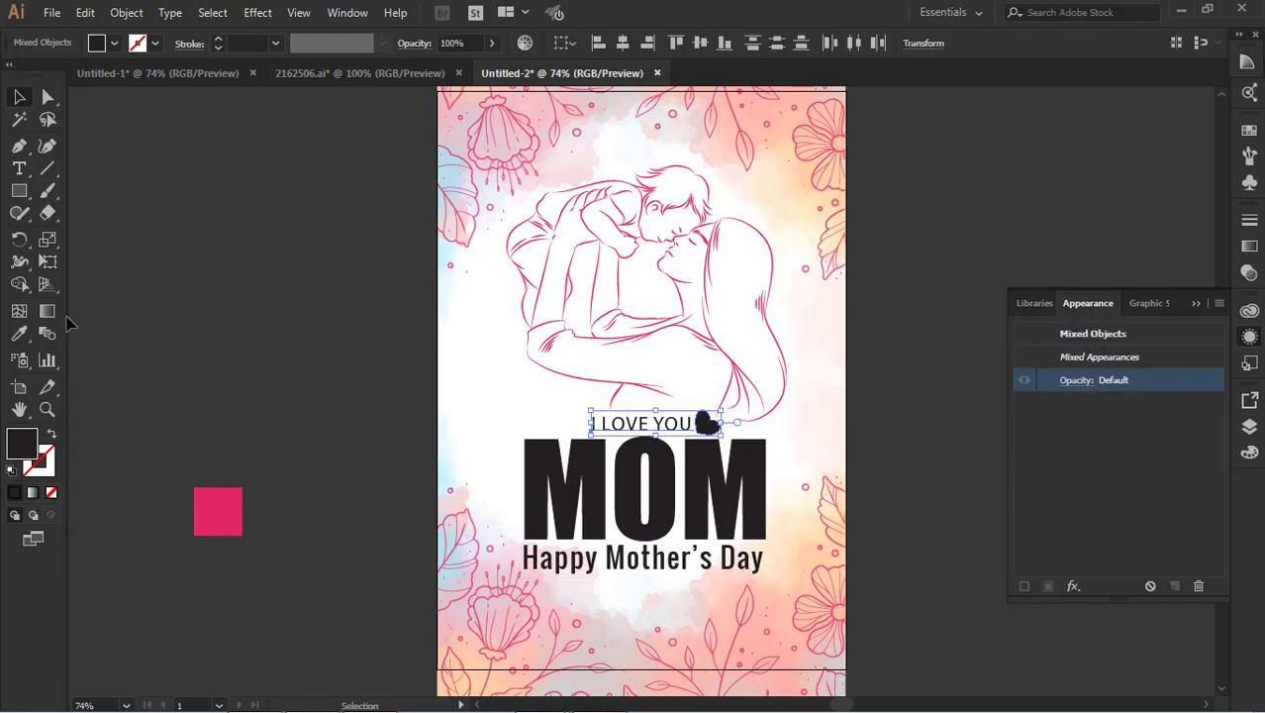
left_click(19, 332)
left_click(213, 515)
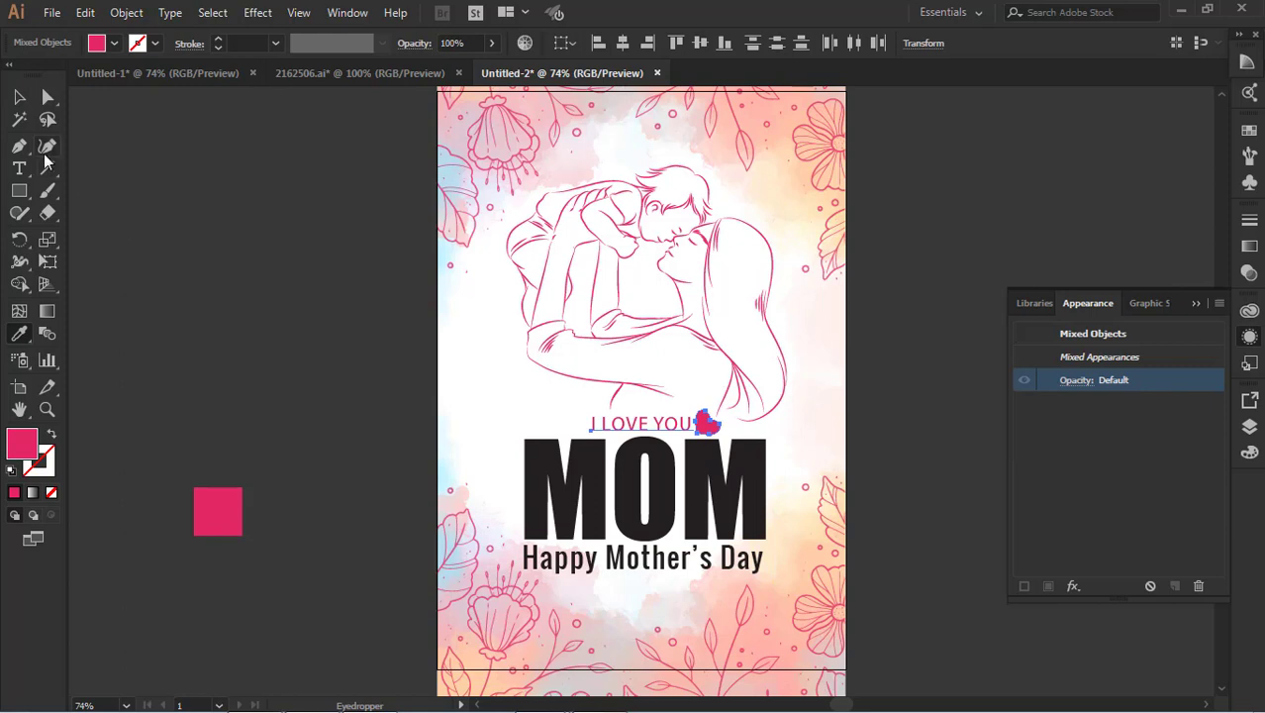
left_click(19, 96)
left_click(412, 331)
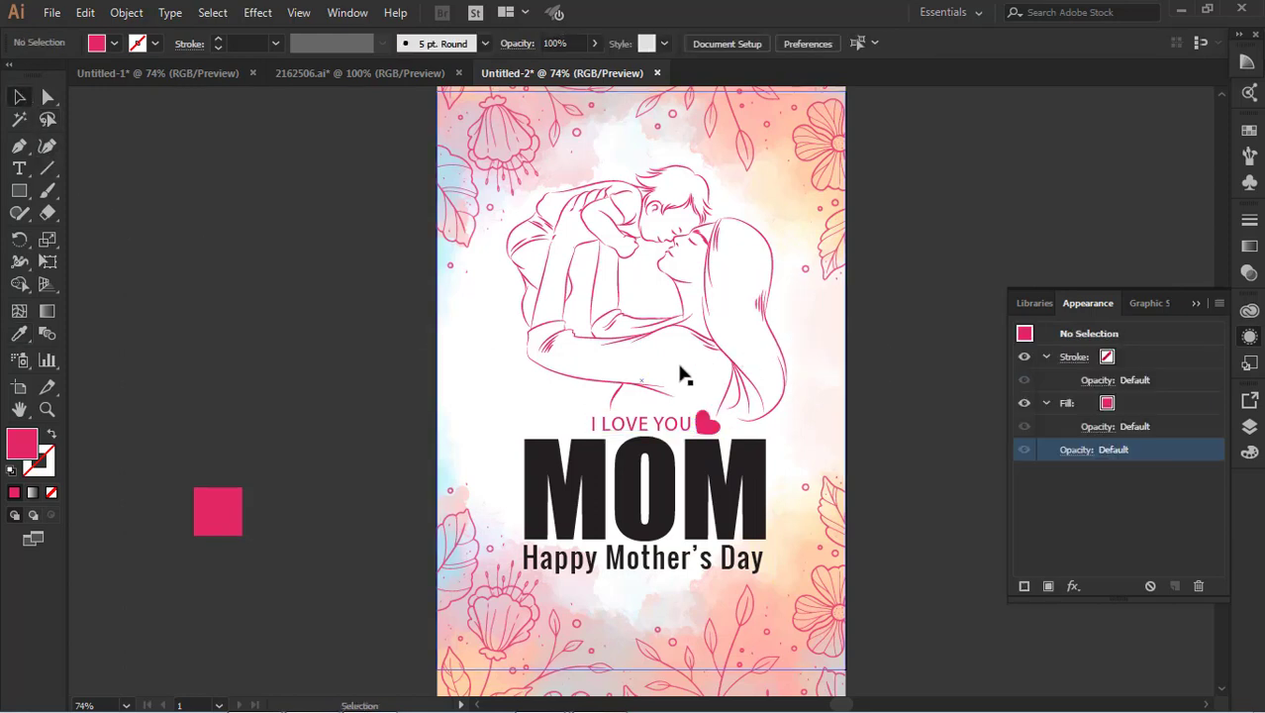
Try scaling the whole artwork slightly smaller around its center, and undo it
scroll(899, 421, "up", 1)
scroll(899, 422, "down", 2)
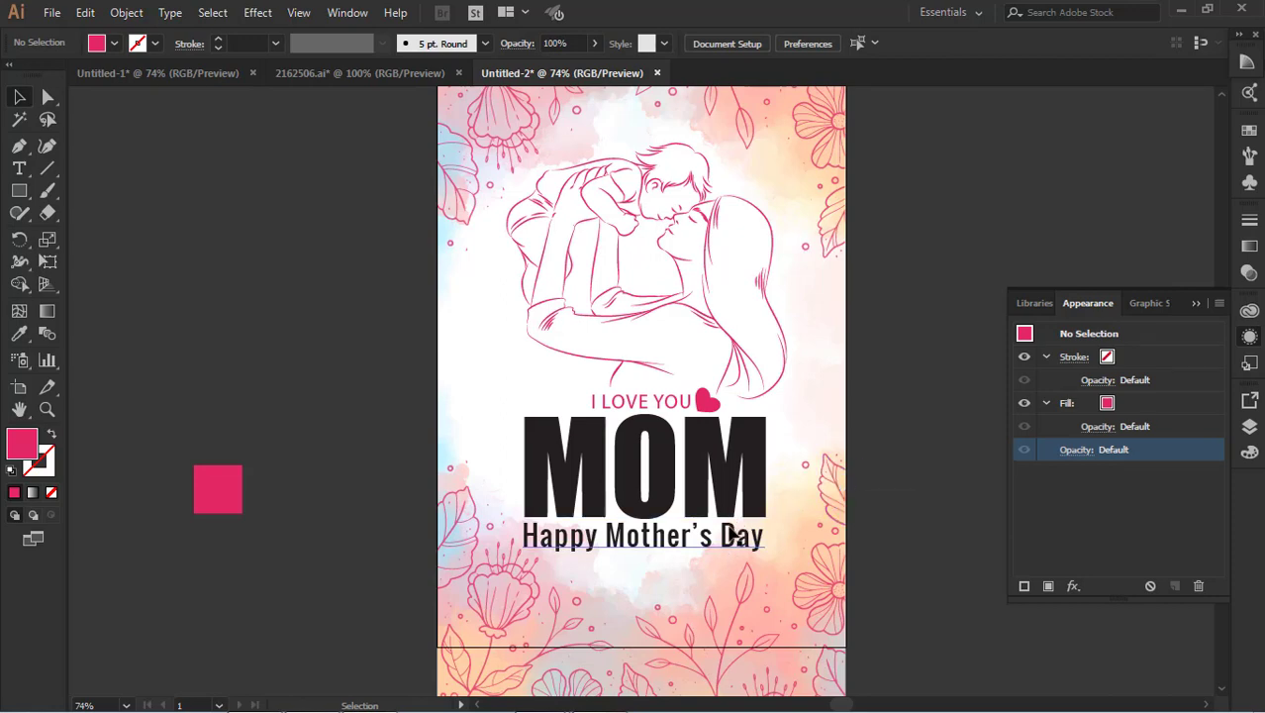
scroll(941, 391, "up", 4)
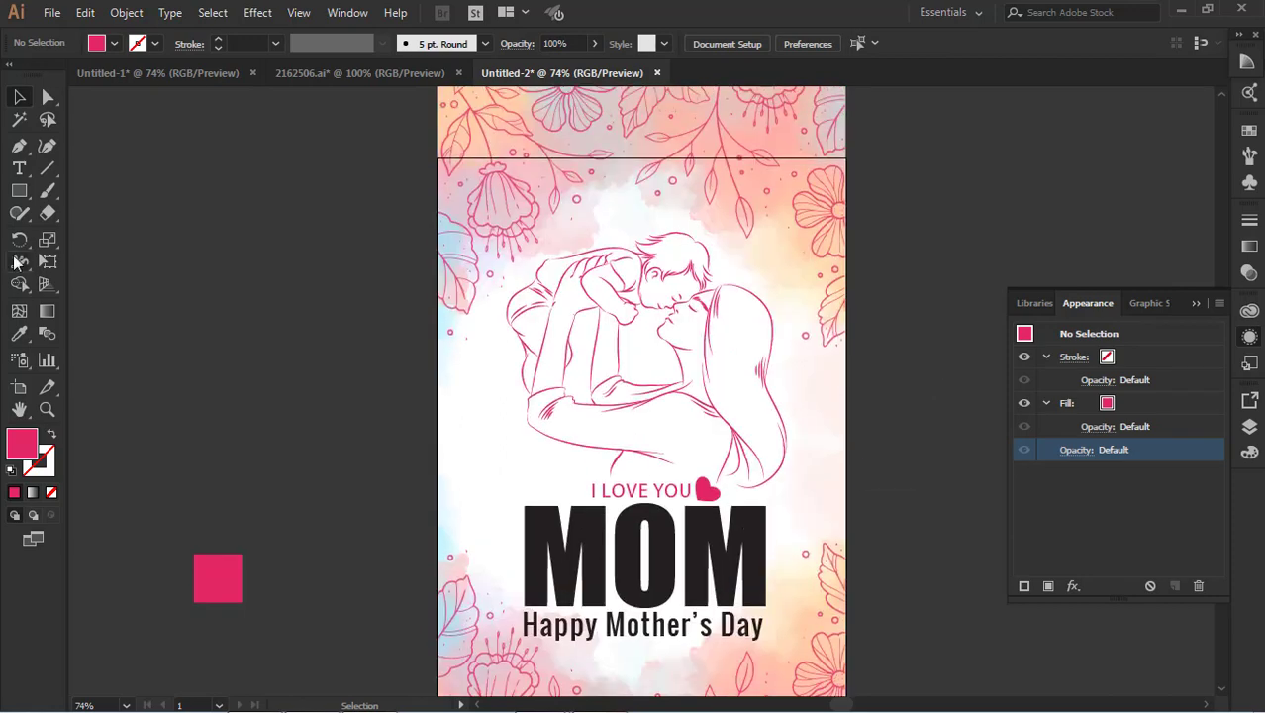
left_click_drag(384, 126, 875, 689)
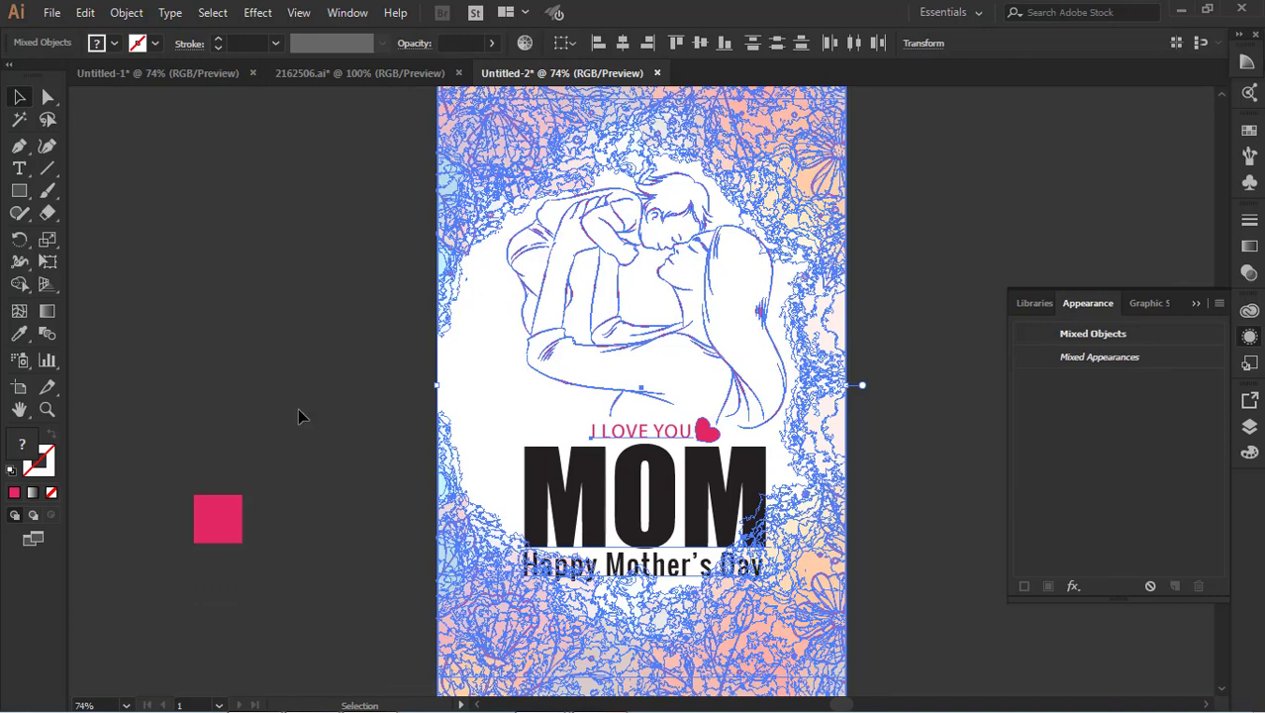
key("a")
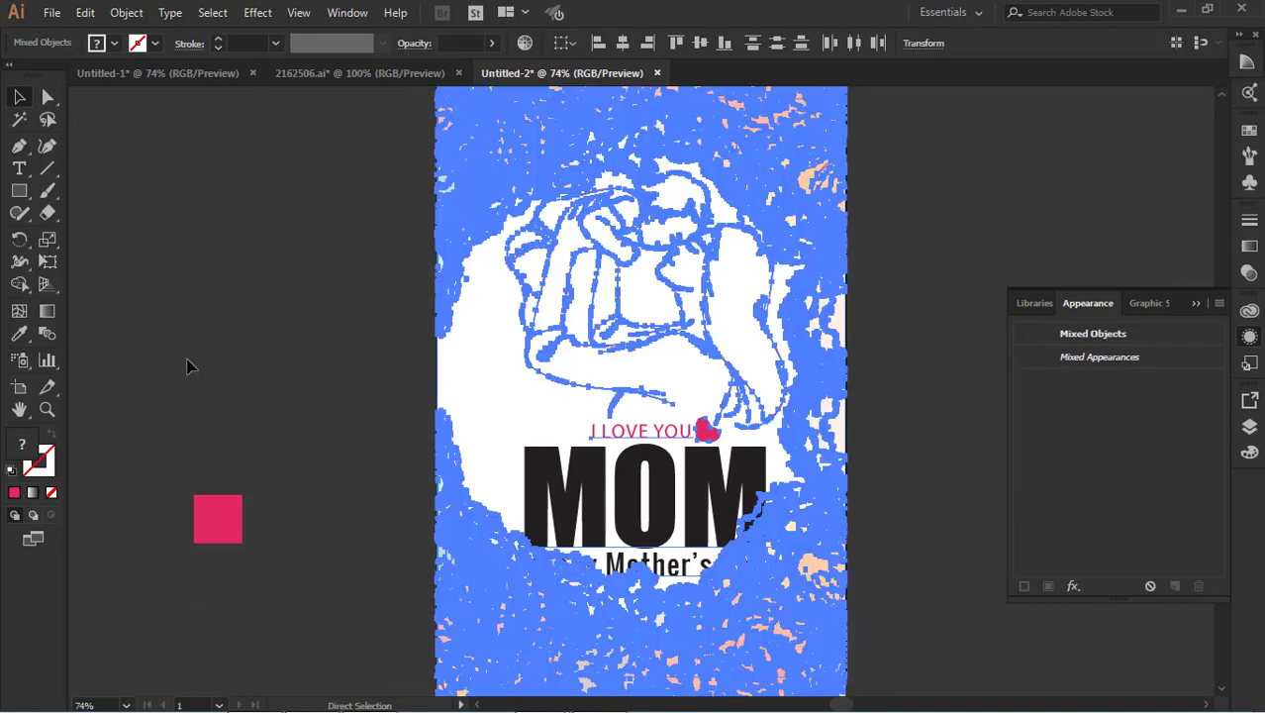
left_click(926, 374)
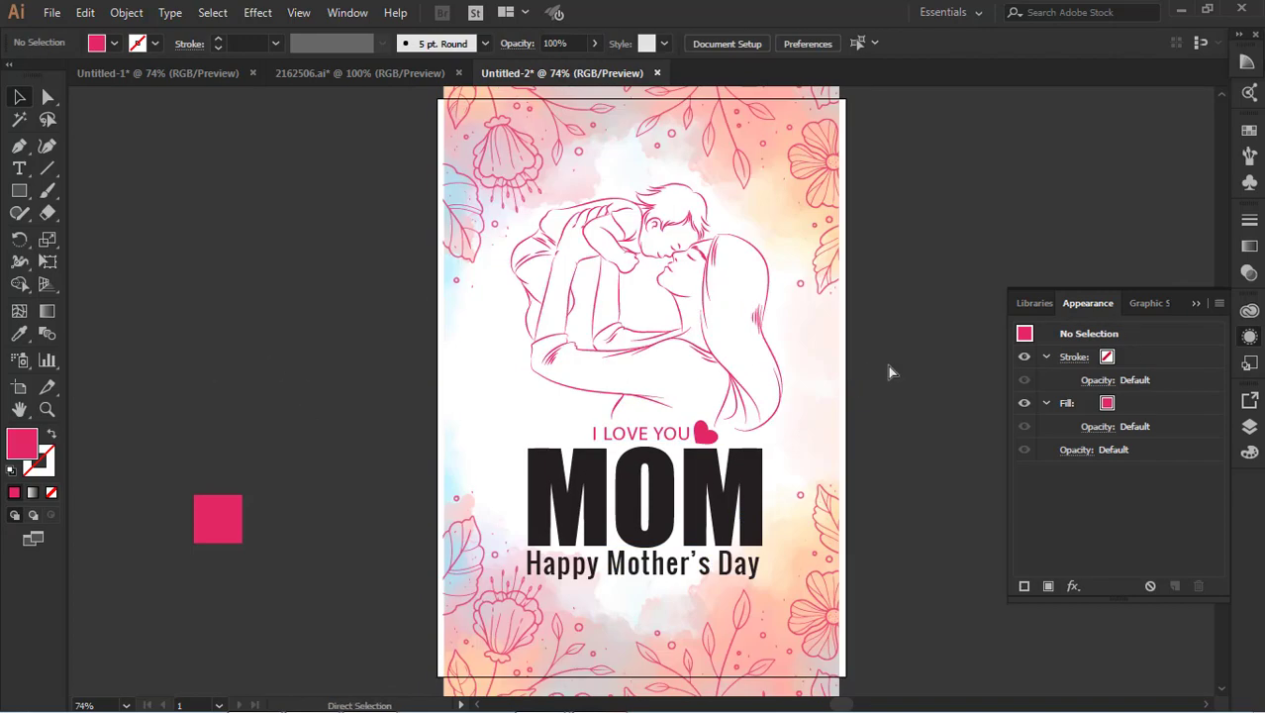
key("ctrl+z")
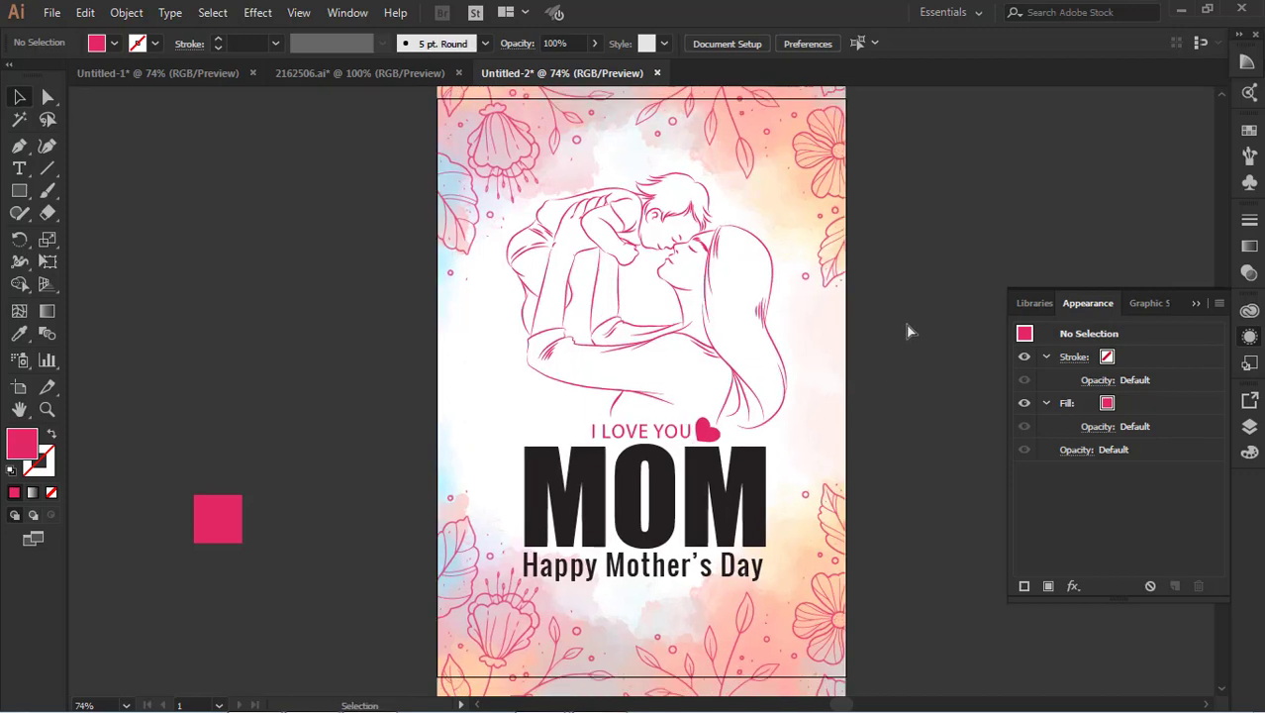
Group the background, floral borders, drawing, heart and all text lines into one group
left_click_drag(370, 105, 857, 658)
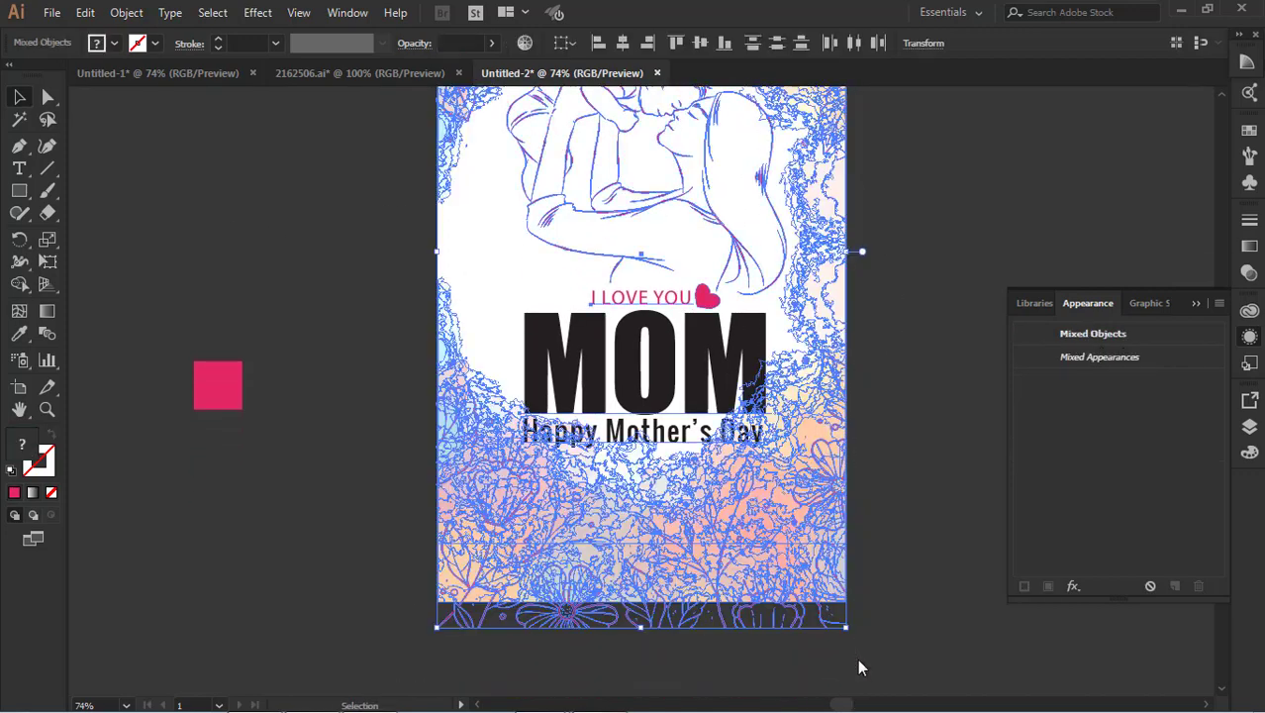
key("ctrl+g")
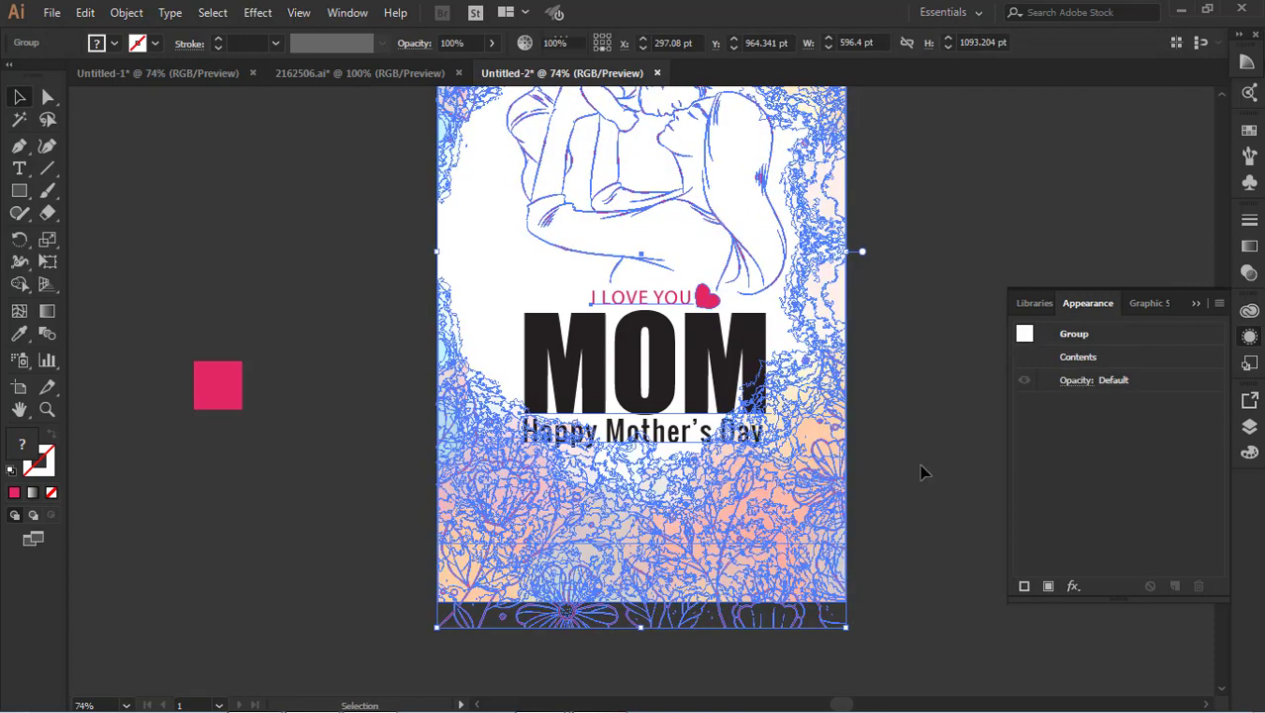
left_click(921, 466)
left_click(717, 392)
left_click(908, 394)
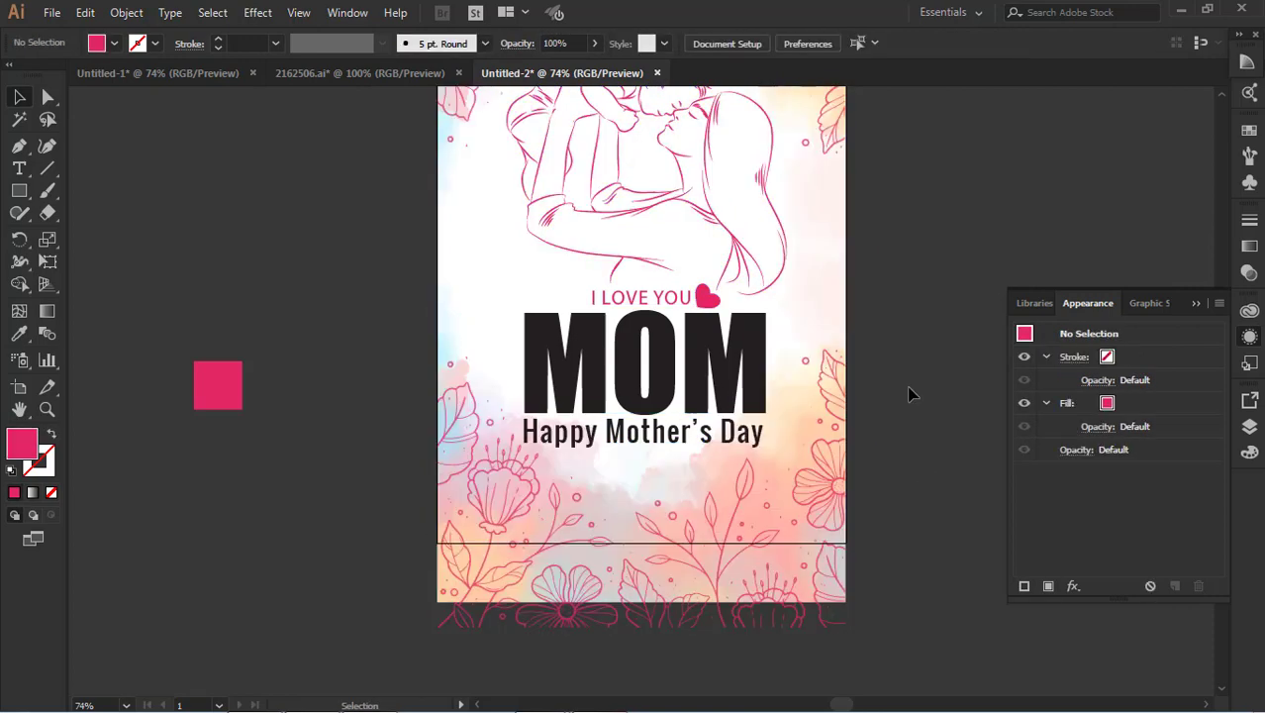
Draw a pink rectangle of about 595 by 841 pt covering the artboard exactly, over the grouped artwork
scroll(909, 394, "up", 1)
scroll(909, 394, "up", 1)
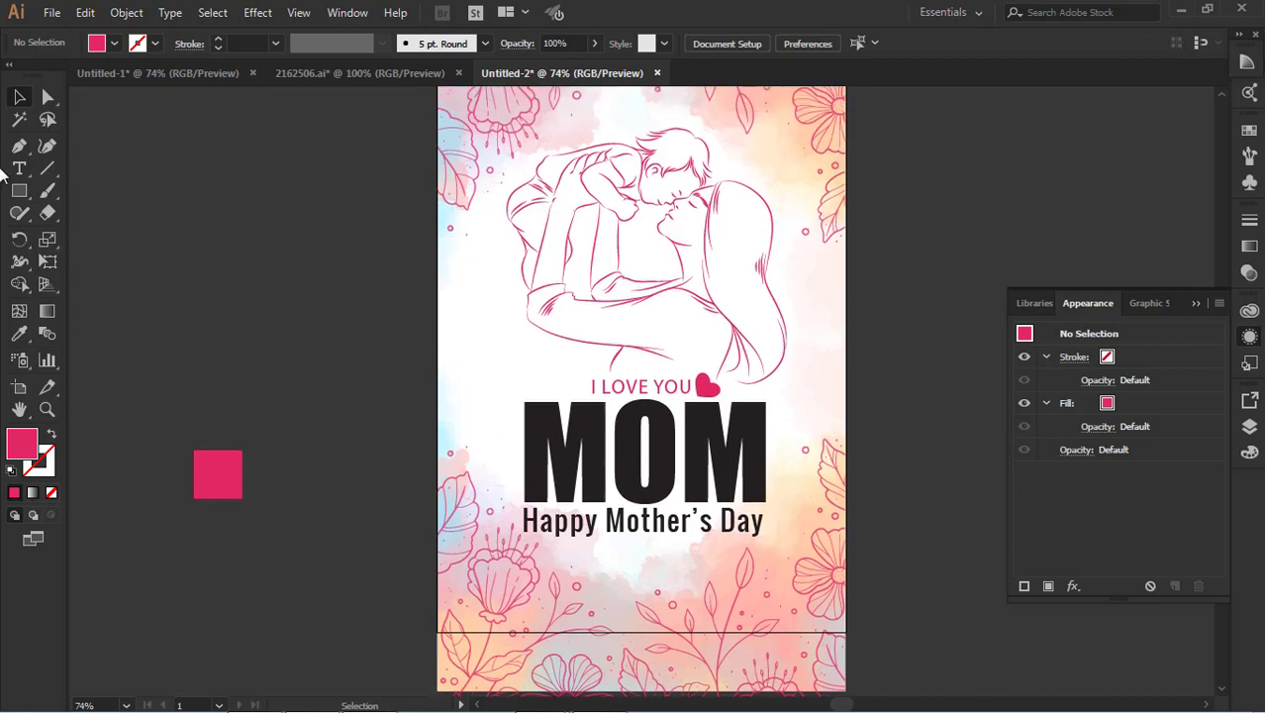
scroll(418, 232, "up", 1)
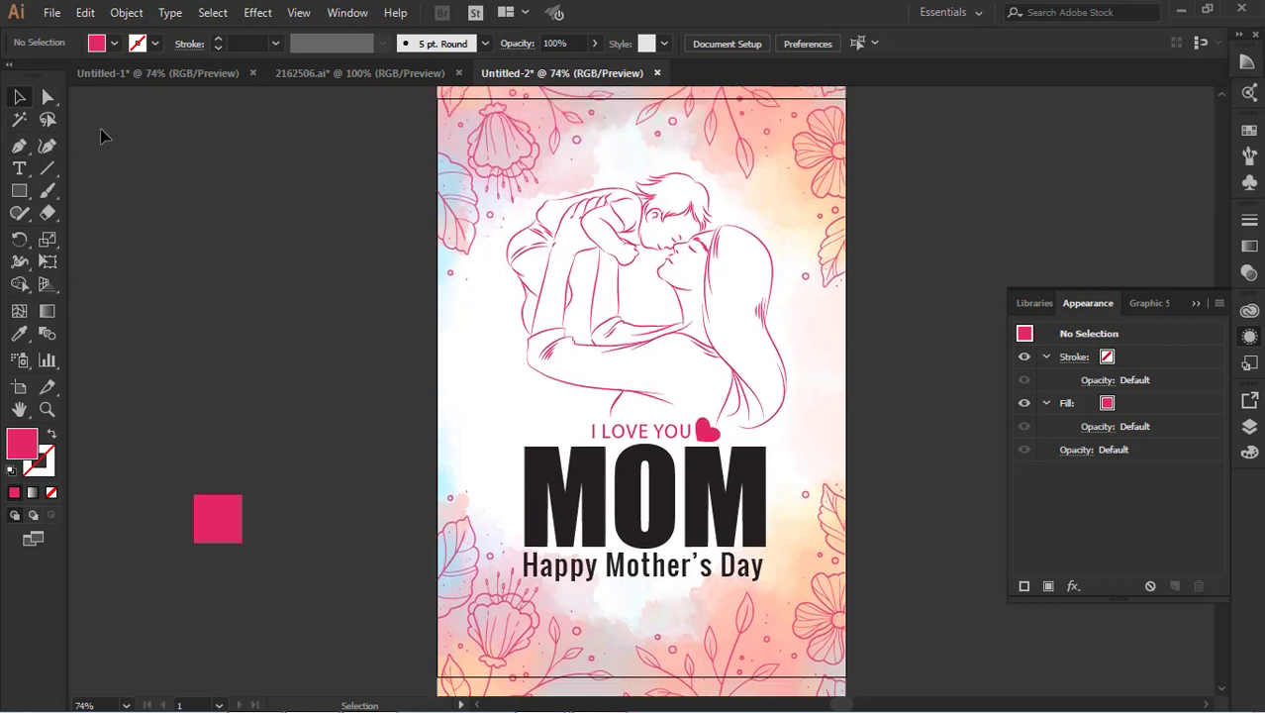
left_click(24, 192)
scroll(415, 137, "up", 1)
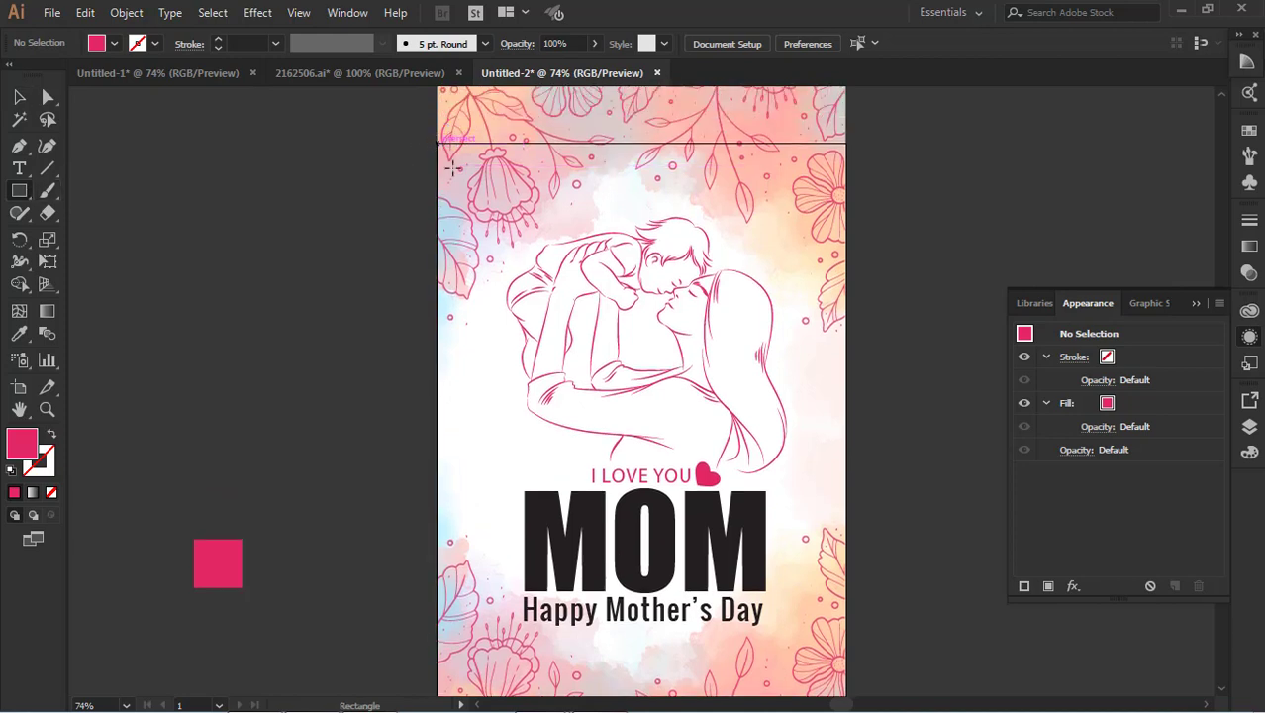
left_click_drag(438, 143, 845, 670)
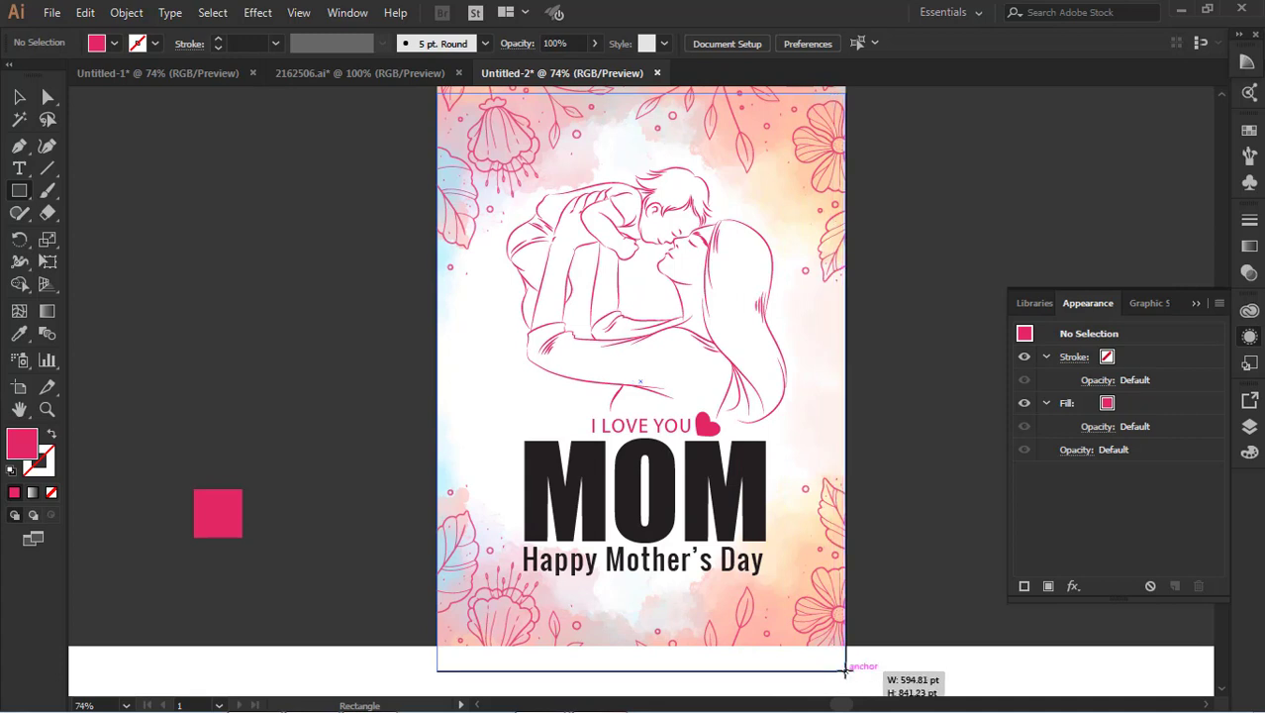
left_click_drag(844, 670, 845, 671)
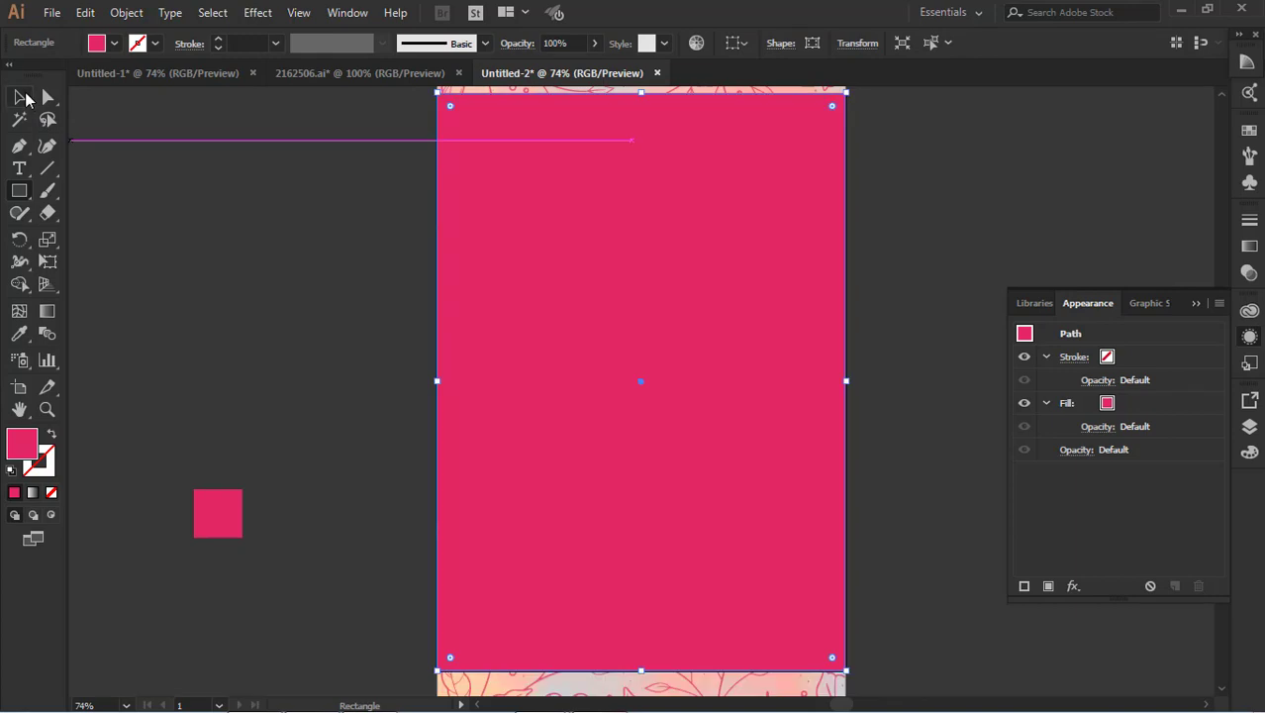
left_click(24, 96)
left_click(210, 241)
Clip the grouped artwork to the artboard-sized rectangle with a clipping mask
scroll(680, 316, "down", 1)
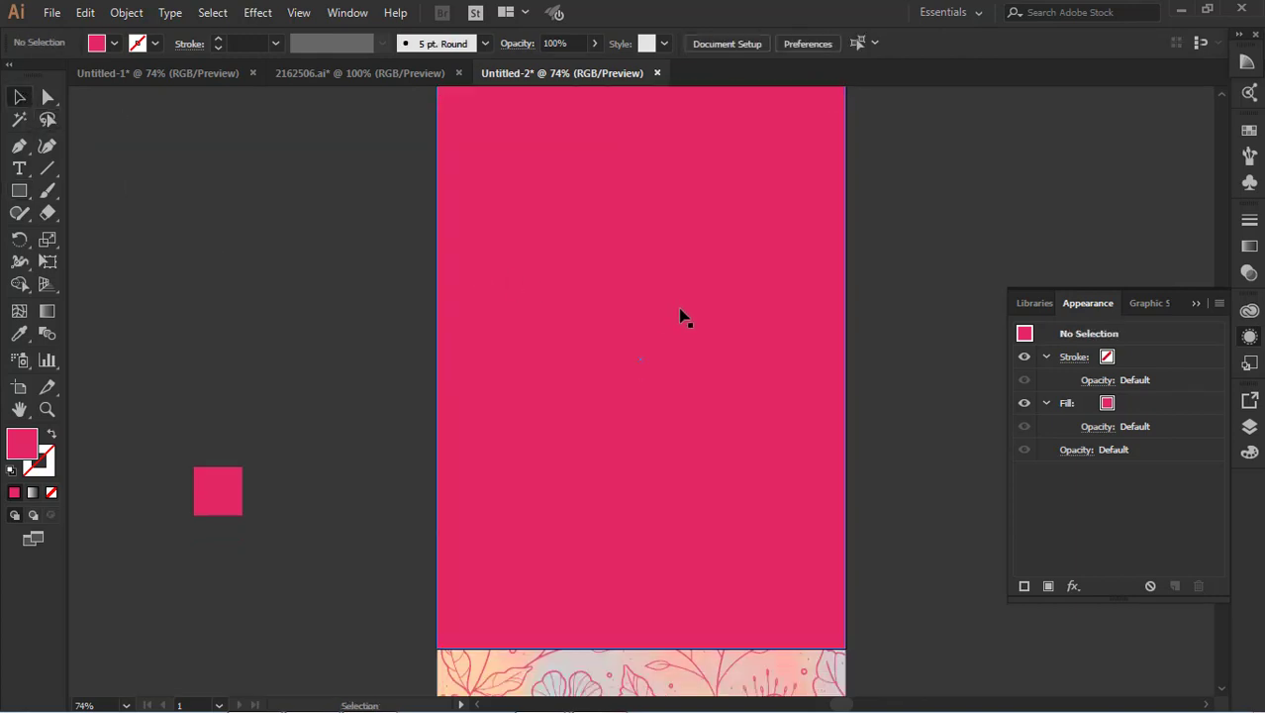
left_click(680, 317)
scroll(680, 316, "up", 5)
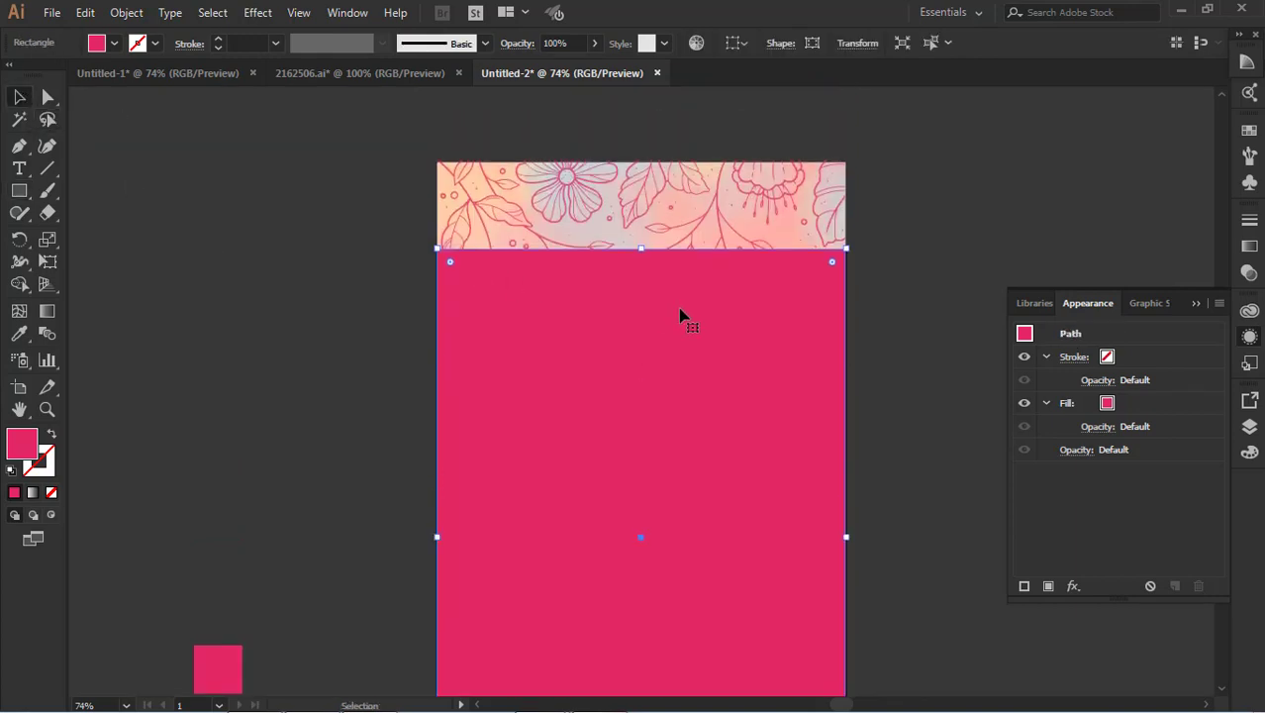
left_click(642, 208, "shift")
right_click(642, 206)
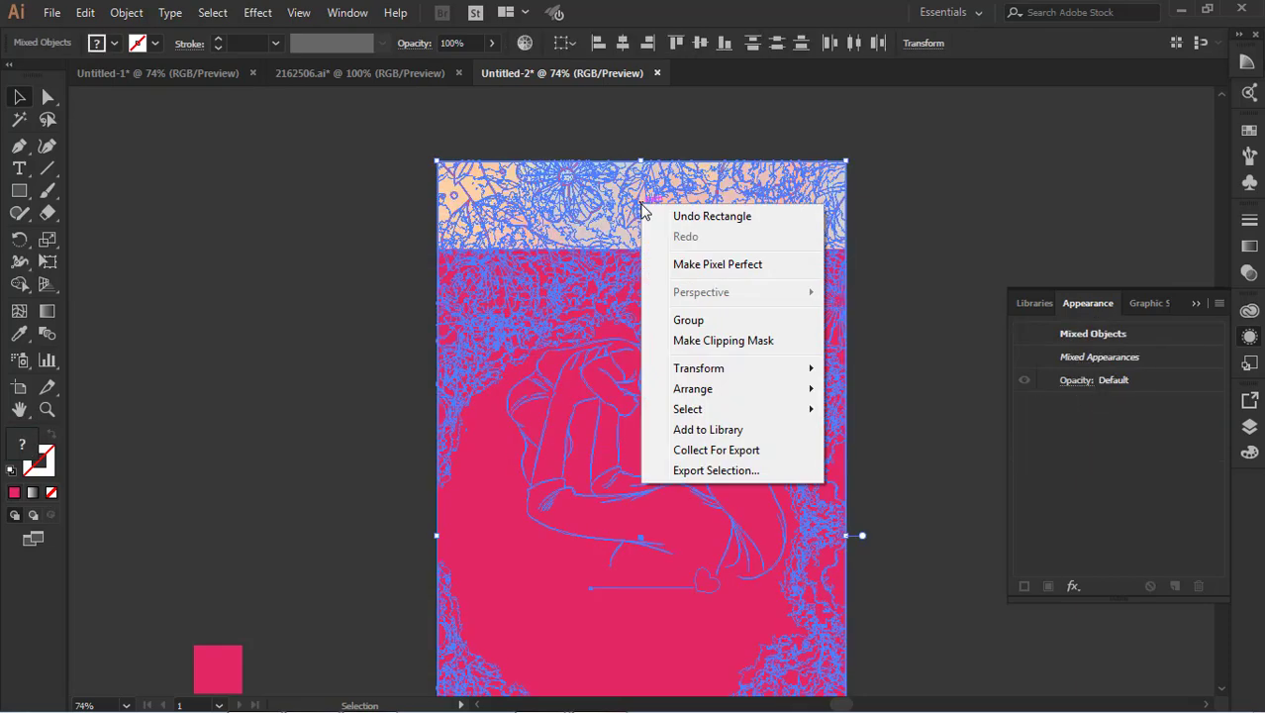
left_click(732, 341)
left_click(870, 425)
scroll(870, 425, "down", 7)
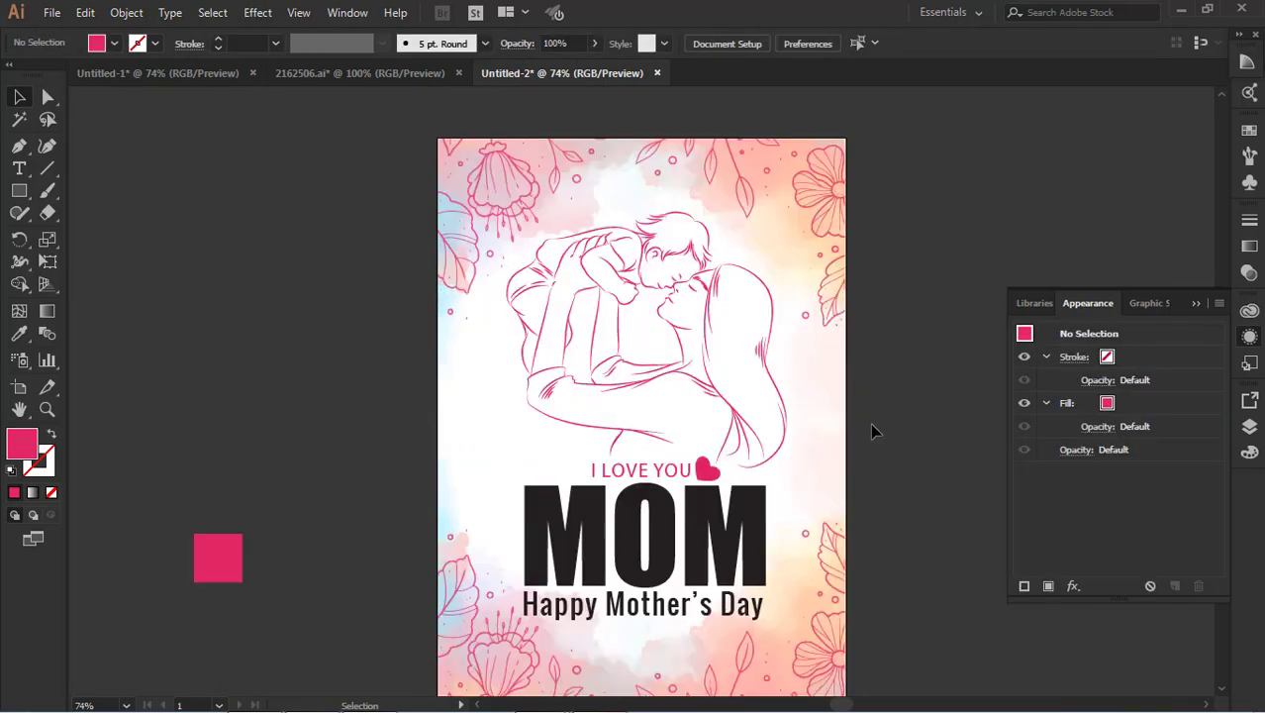
scroll(872, 431, "up", 2)
scroll(872, 431, "up", 1)
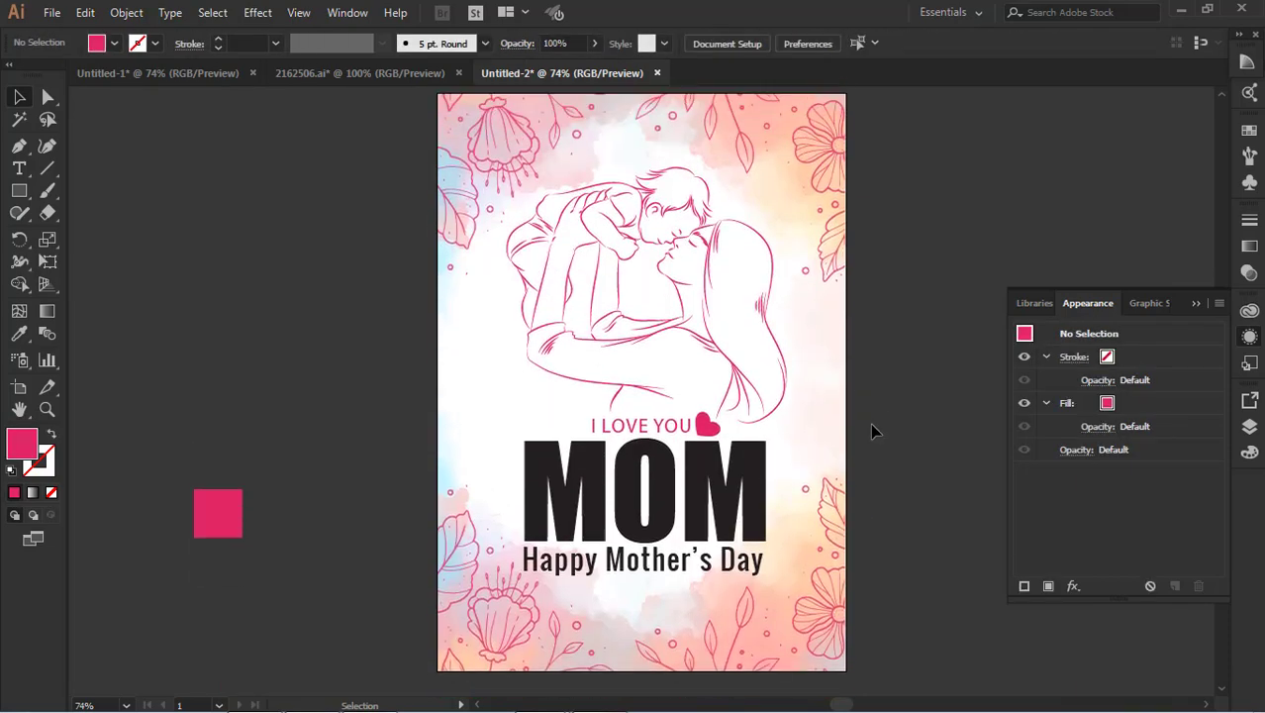
scroll(872, 430, "up", 1)
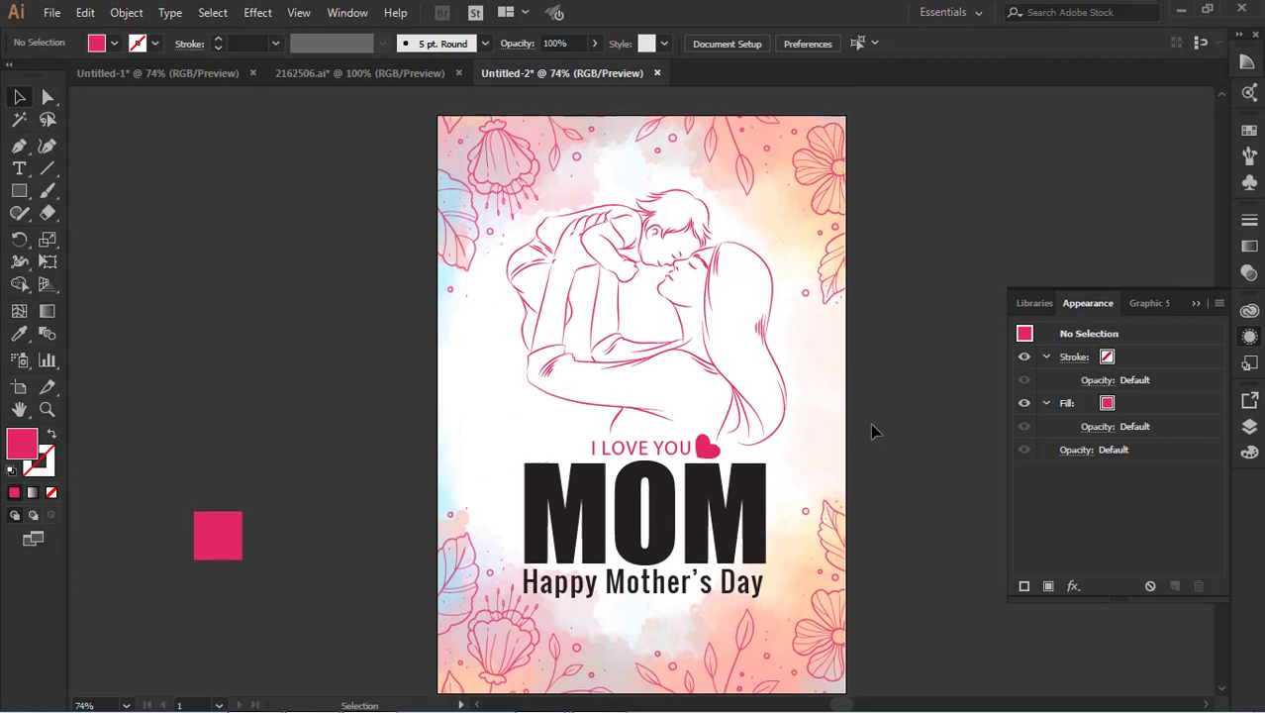
View the clipped poster in full-screen mode without the interface panels
key("f")
key("f")
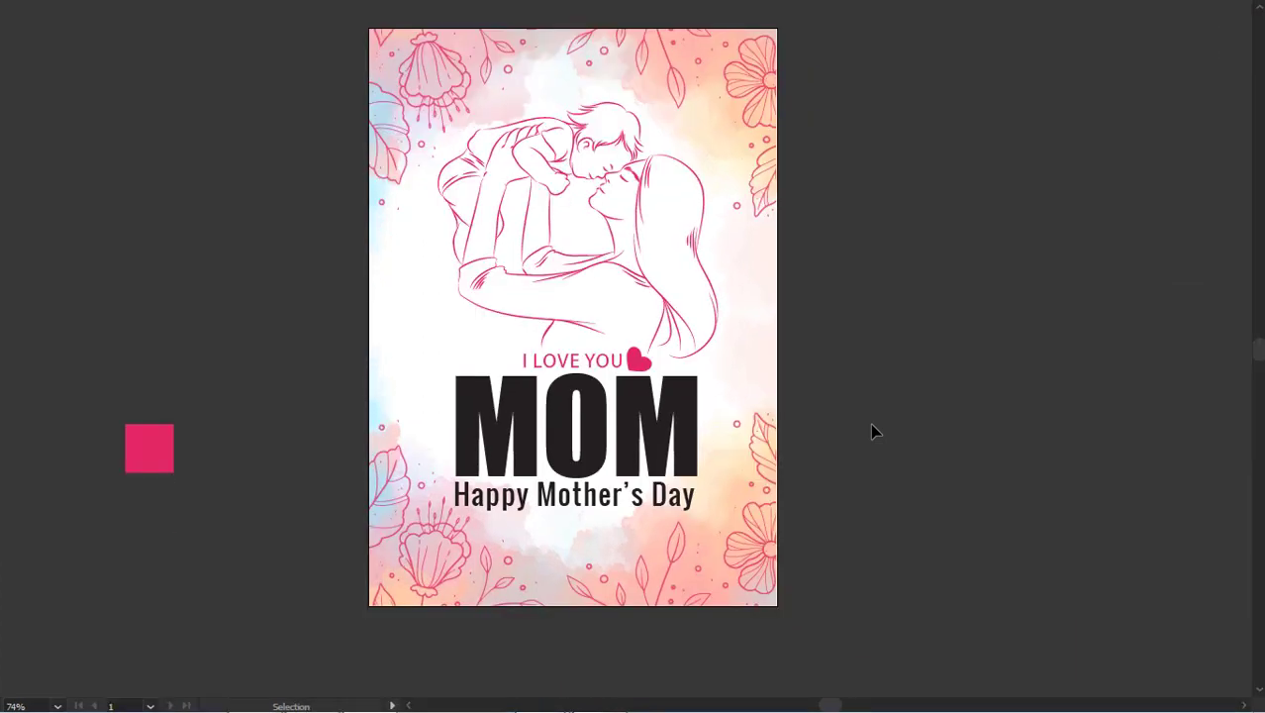
scroll(870, 422, "up", 1)
Isolate the group inside the clipping mask and scale the drawing, heart and three text lines slightly smaller around their common center
left_click(642, 289)
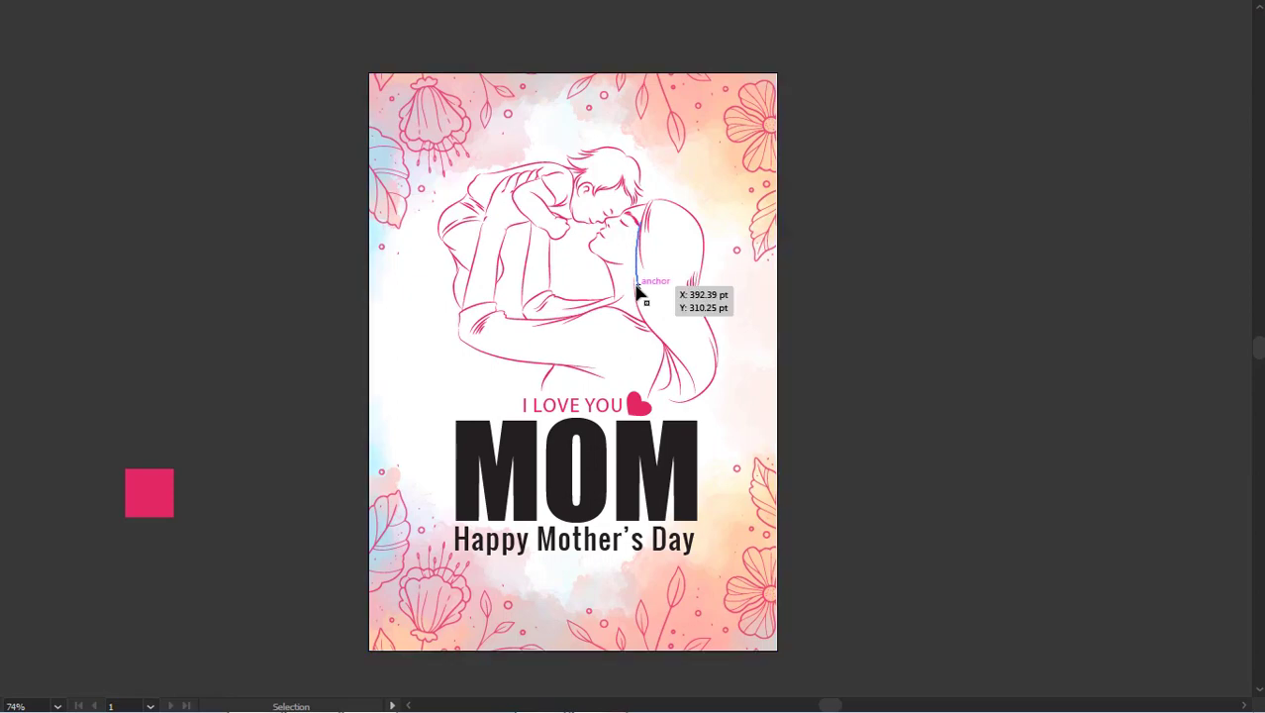
double_click(637, 289)
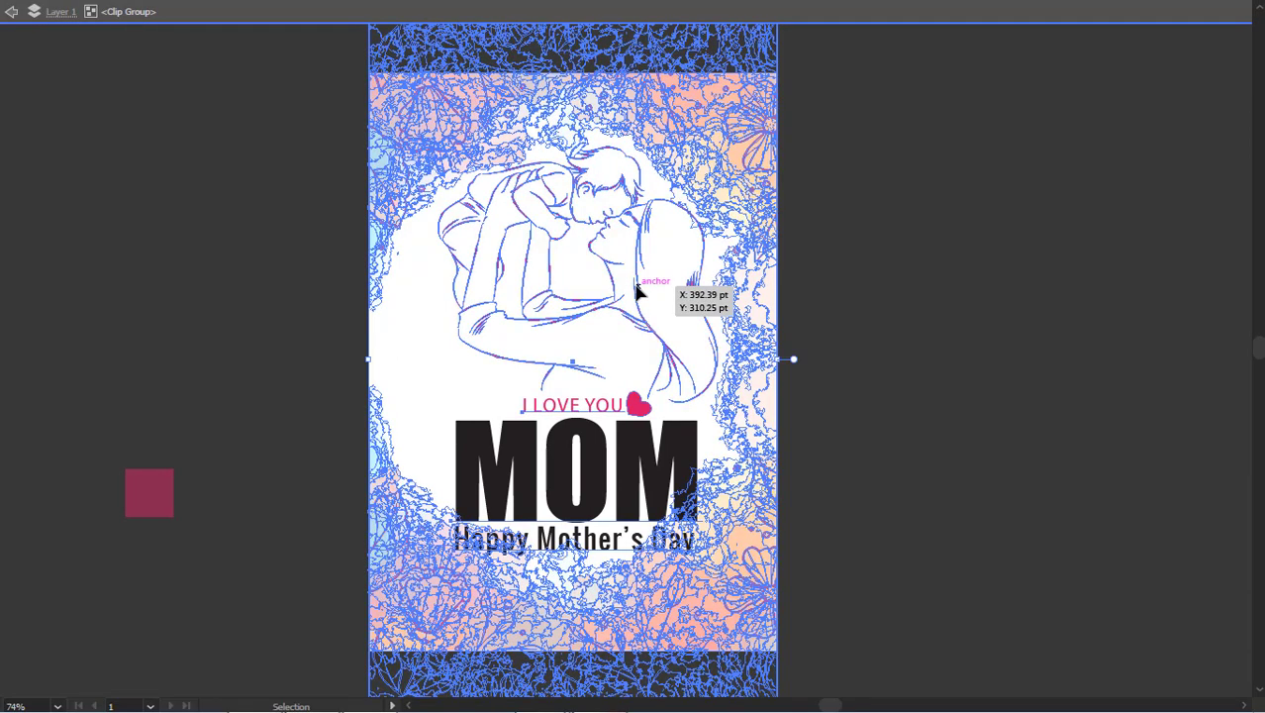
double_click(638, 285)
left_click(642, 283)
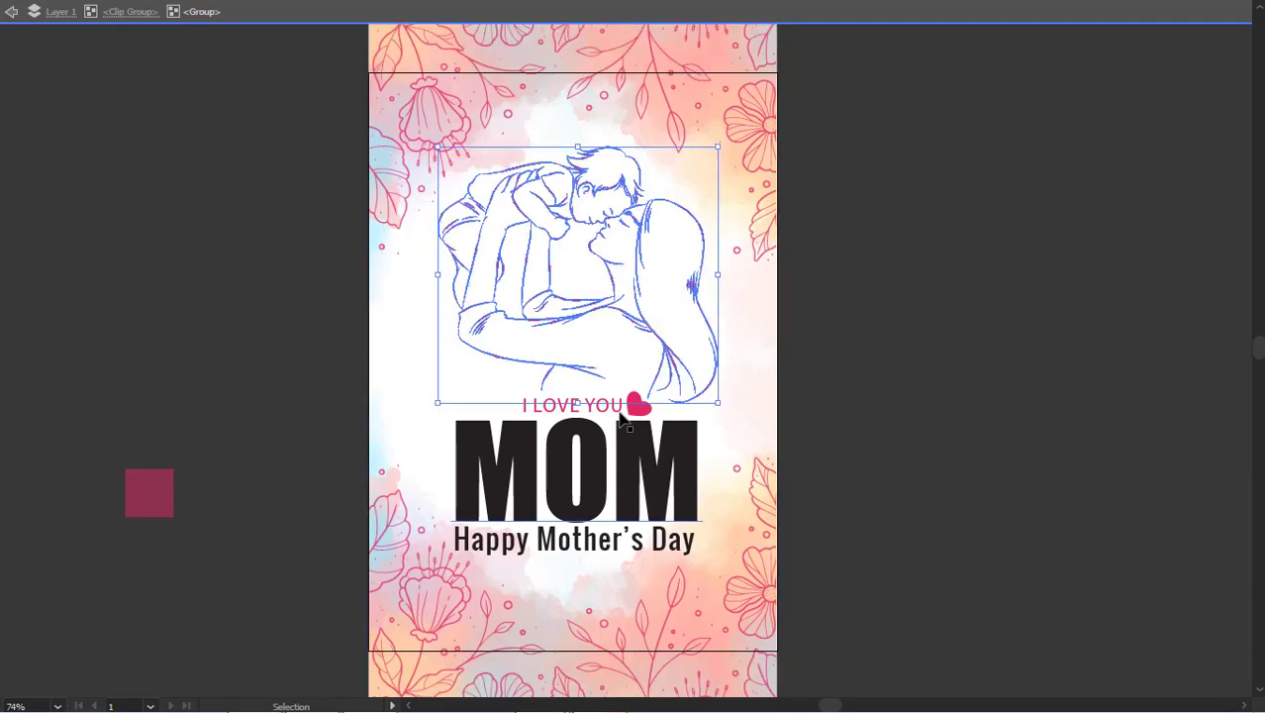
left_click(636, 409, "shift")
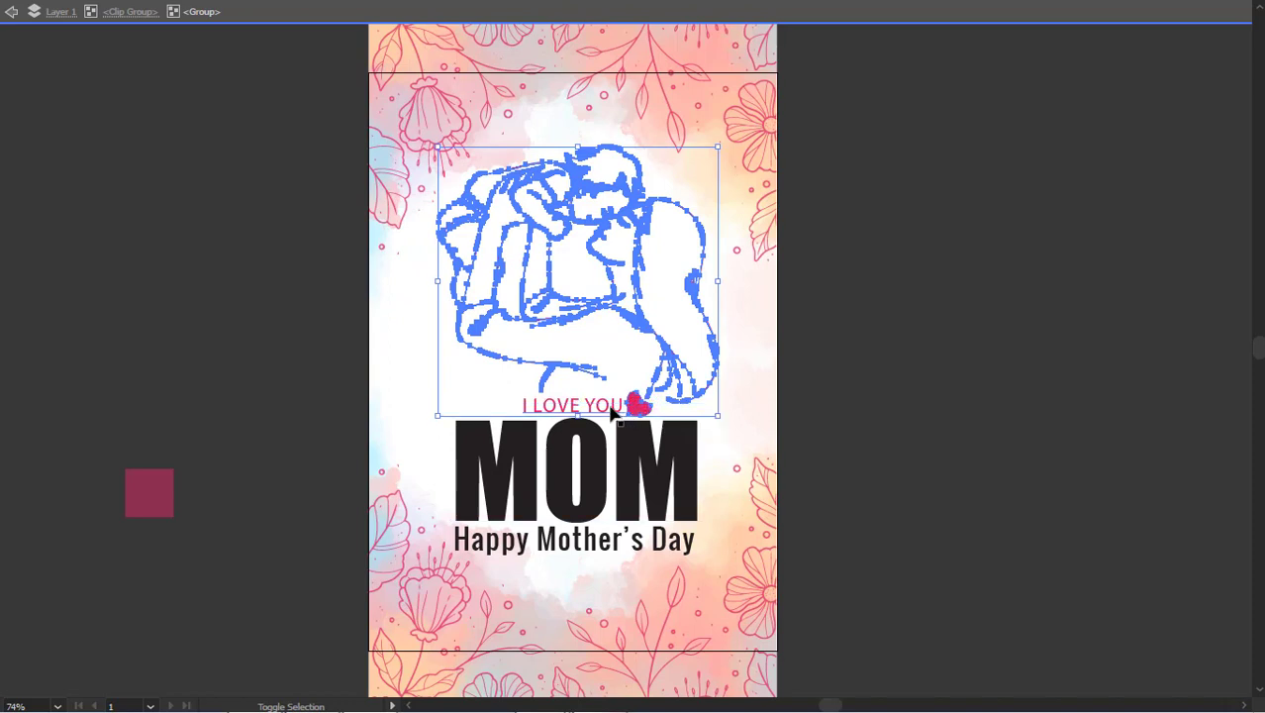
left_click(589, 556, "shift")
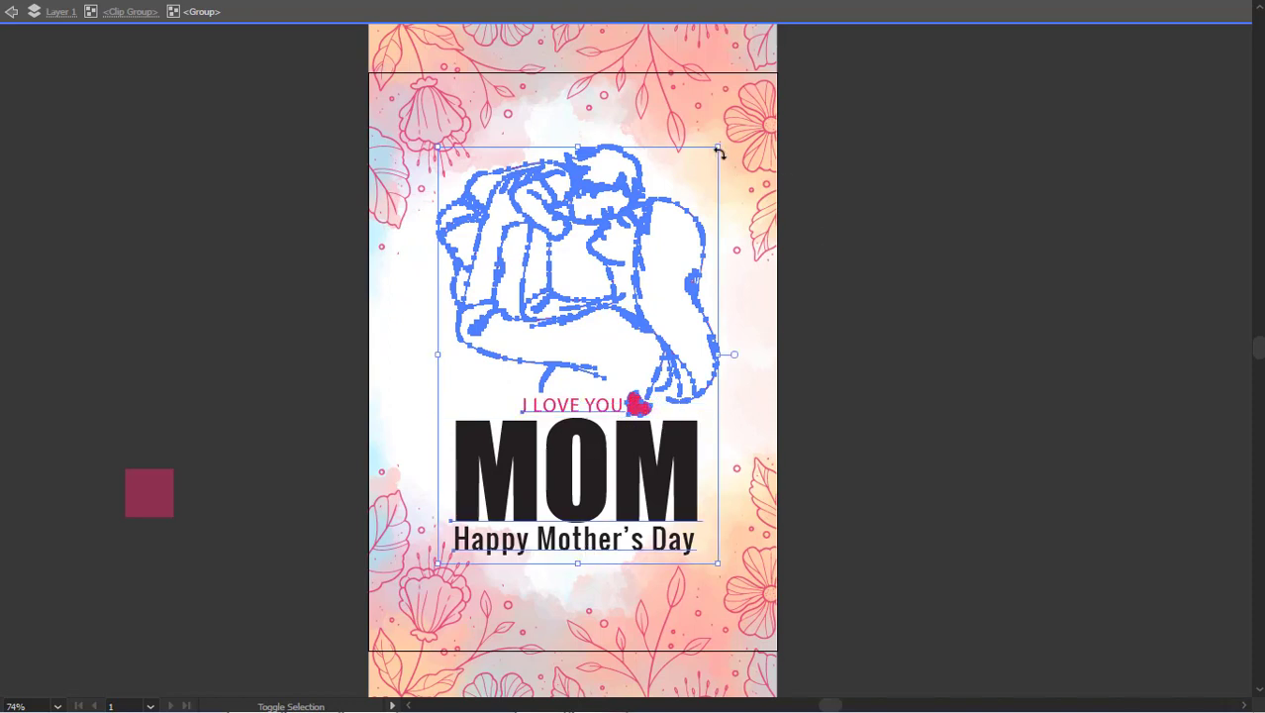
left_click_drag(717, 142, 707, 157)
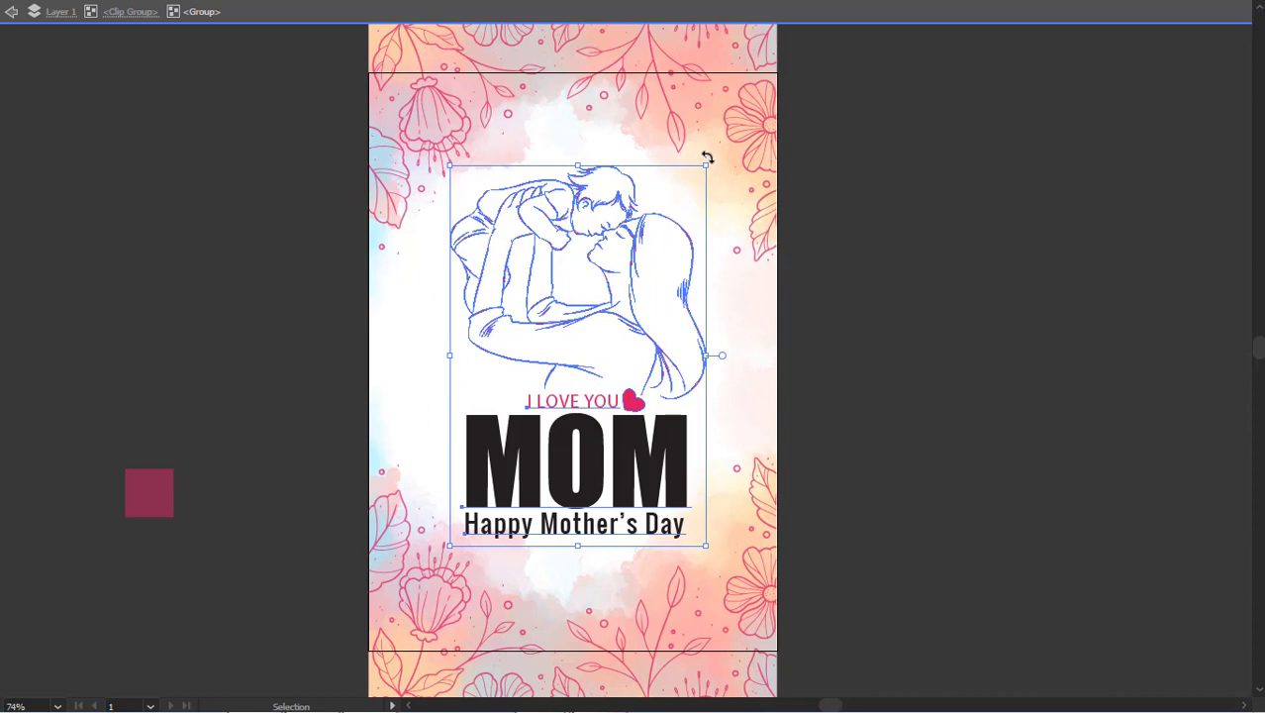
Nudge the drawing, heart and three text lines slightly right and down together, and leave the group isolation
key("Right")
key("Down")
key("Right")
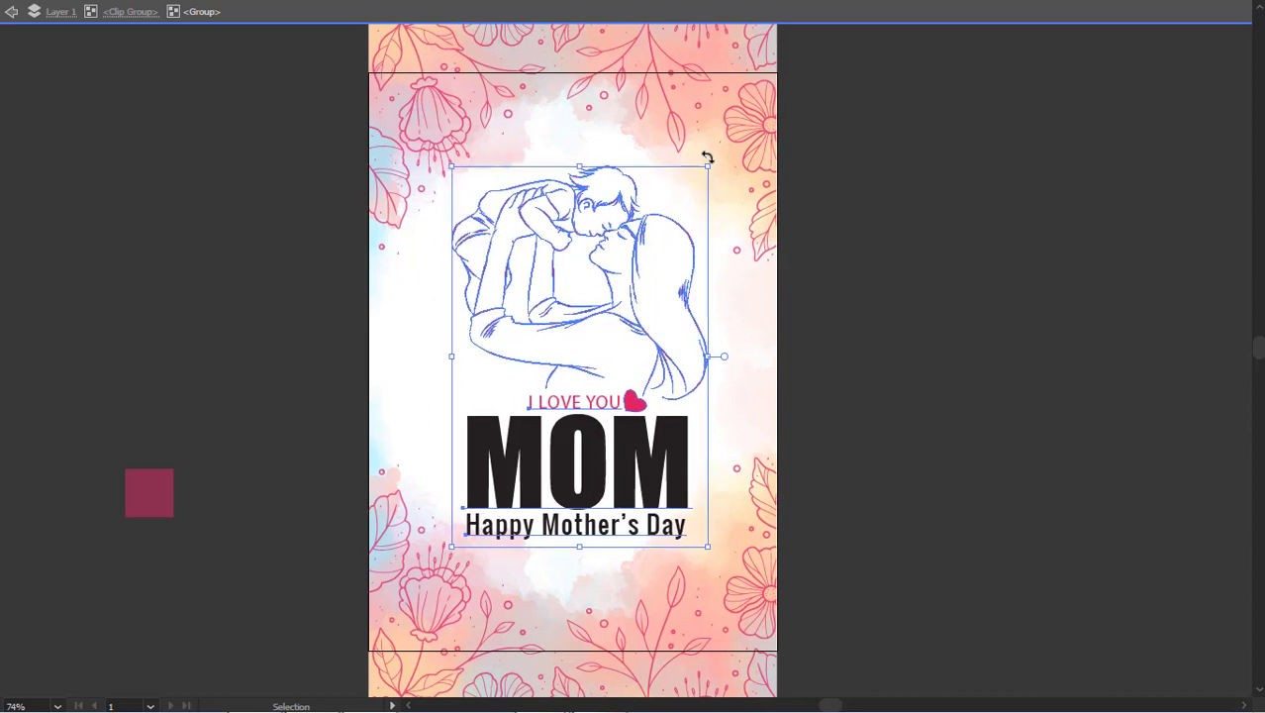
left_click(14, 18)
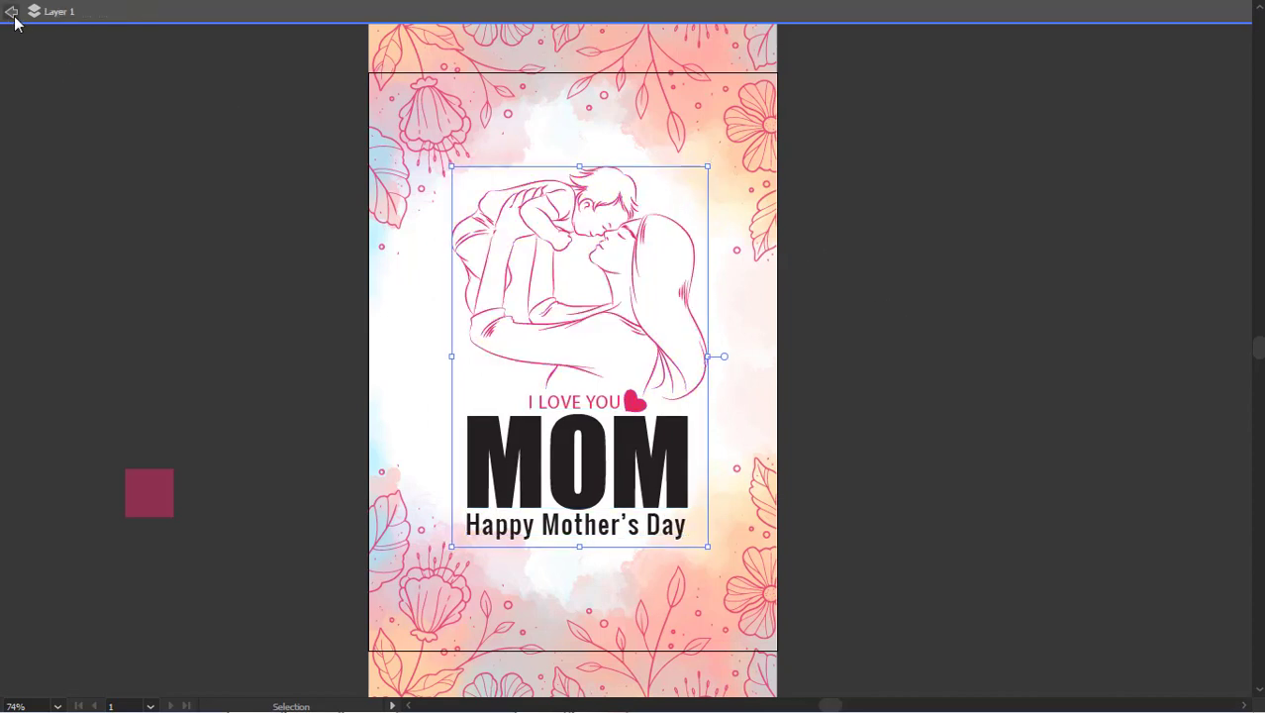
left_click(14, 18)
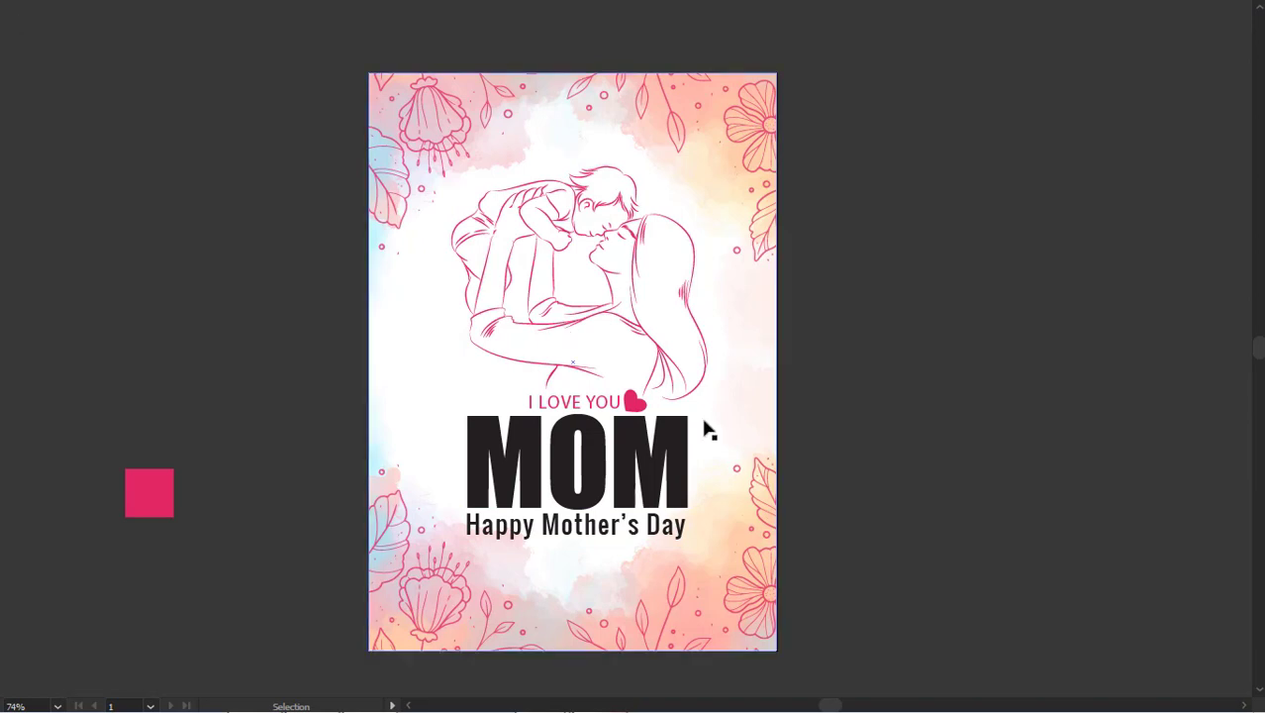
Return to the normal screen mode, isolate the group inside the clipping mask and shift the upper floral watercolor background slightly down
key("f")
scroll(706, 428, "down", 3)
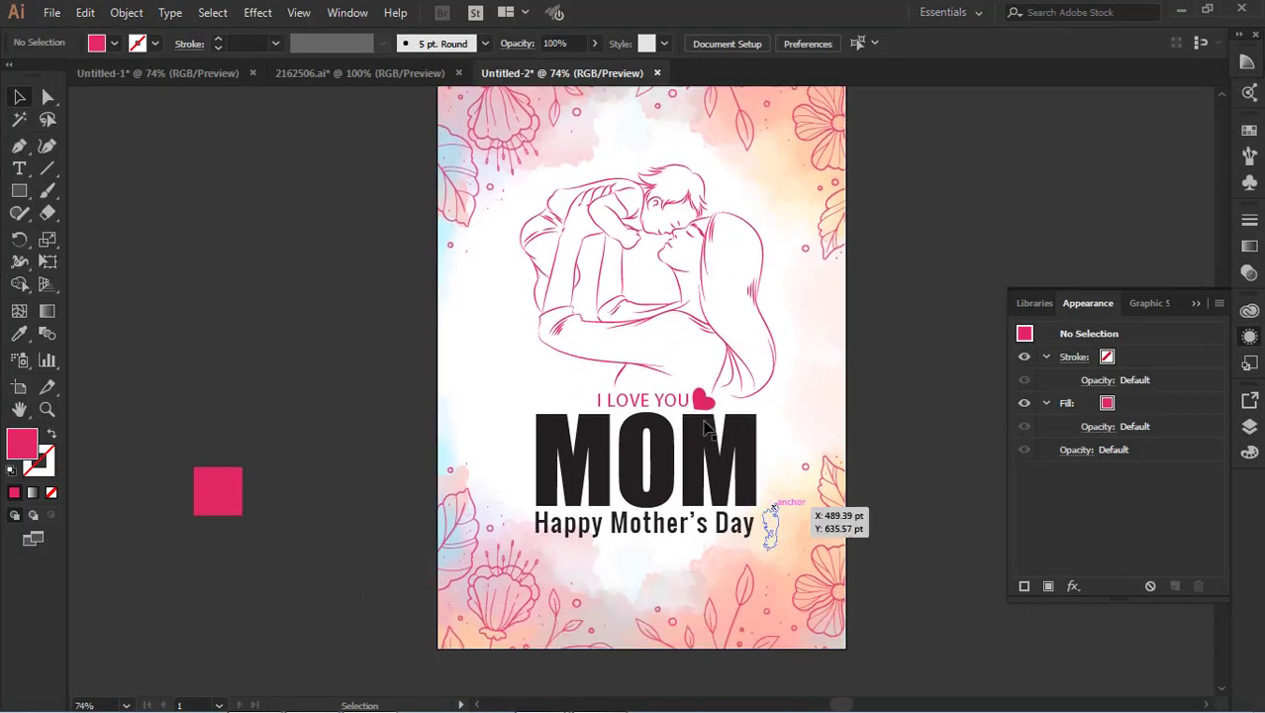
scroll(706, 430, "up", 2)
double_click(770, 235)
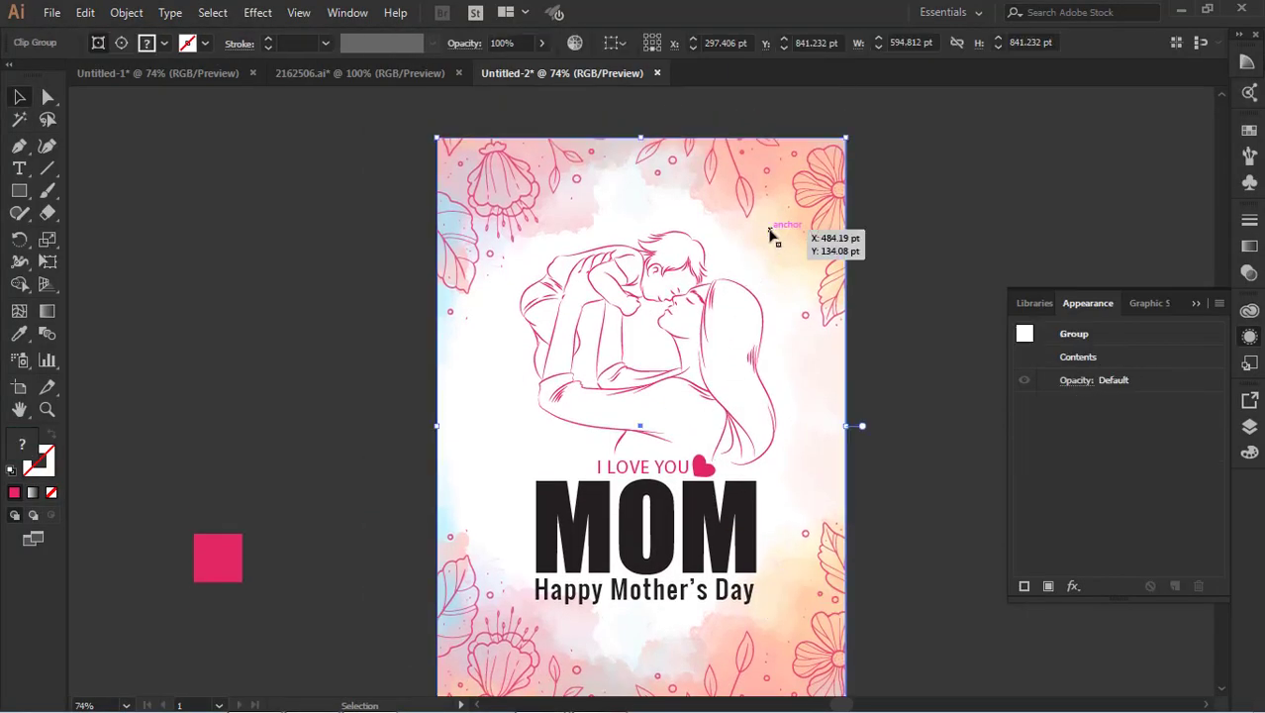
double_click(770, 235)
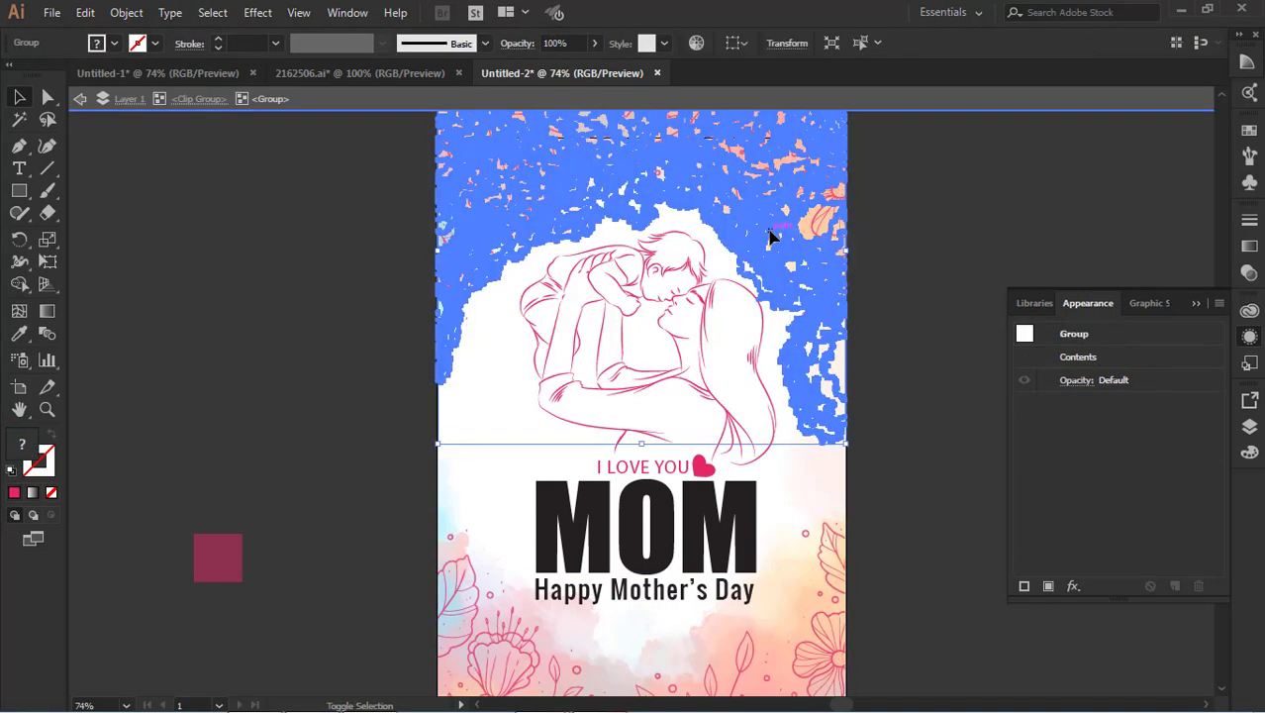
key("shift+Down")
key("shift+Down")
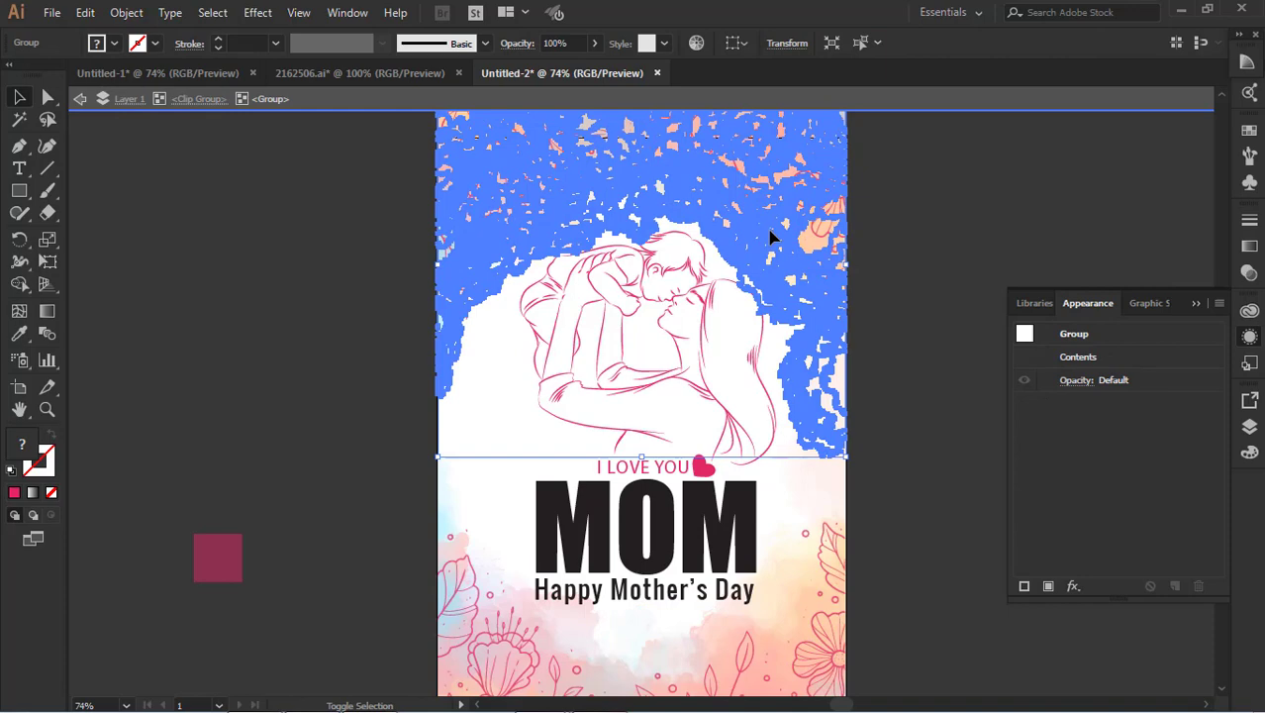
left_click(983, 223)
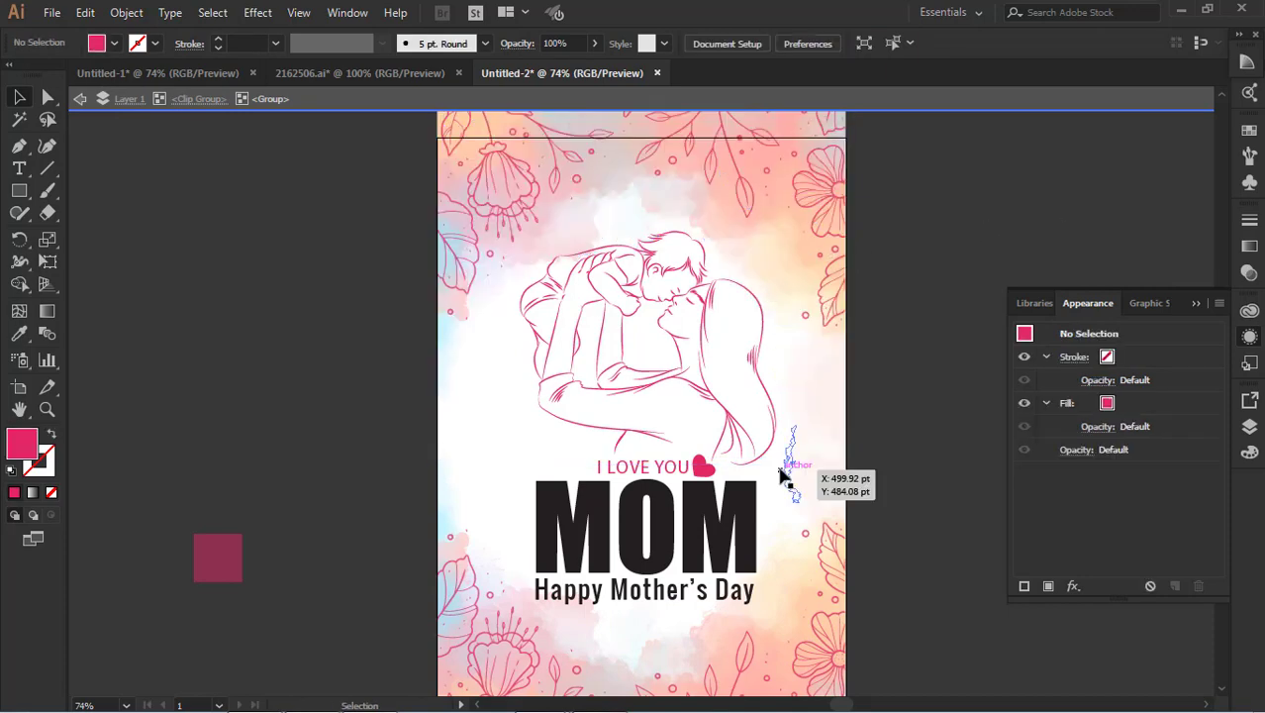
Shift the lower floral watercolor background slightly up to frame the text more closely, and leave the group isolation
scroll(785, 534, "down", 2)
left_click(728, 575)
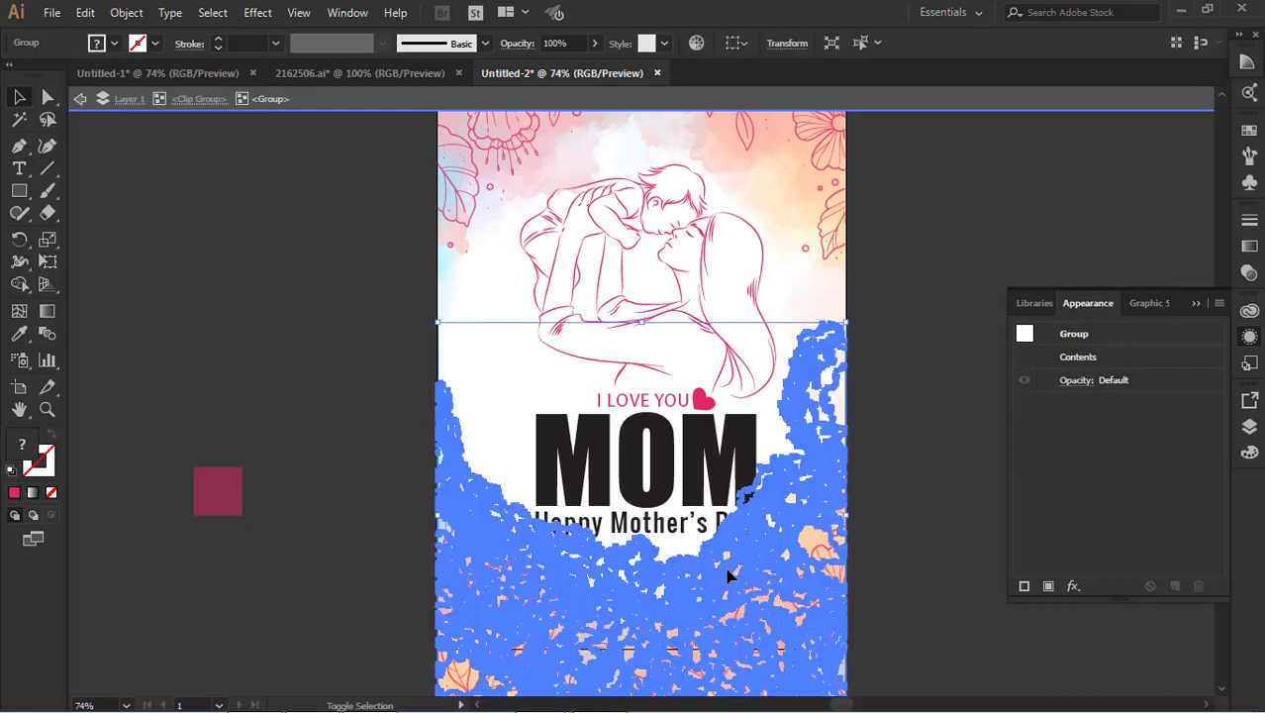
key("shift+Up")
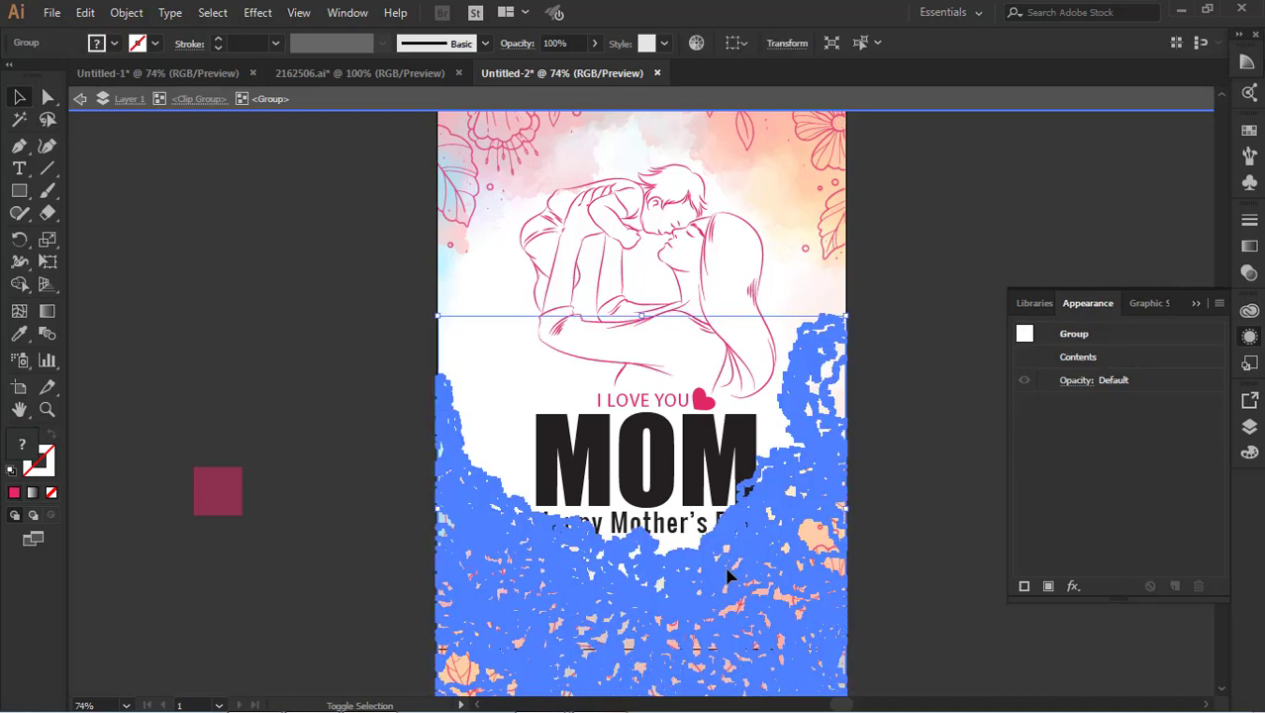
key("shift+Up")
key("shift+Up")
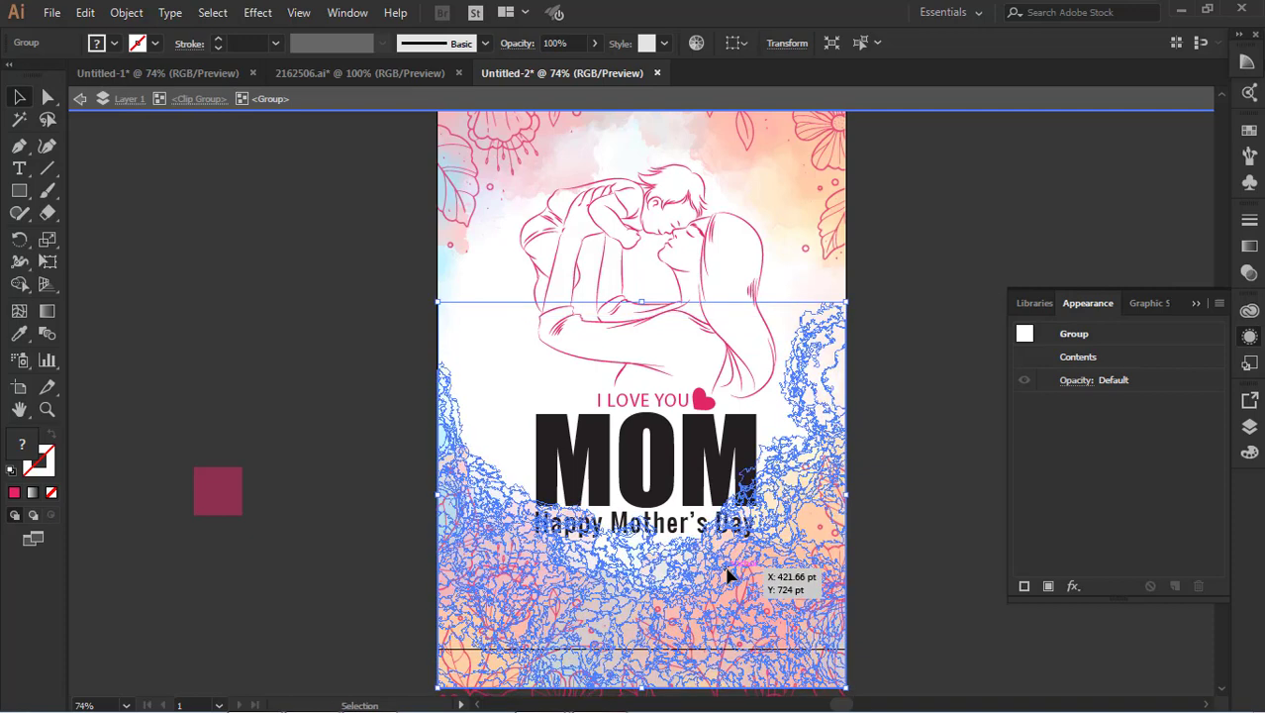
left_click(920, 529)
scroll(918, 529, "up", 2)
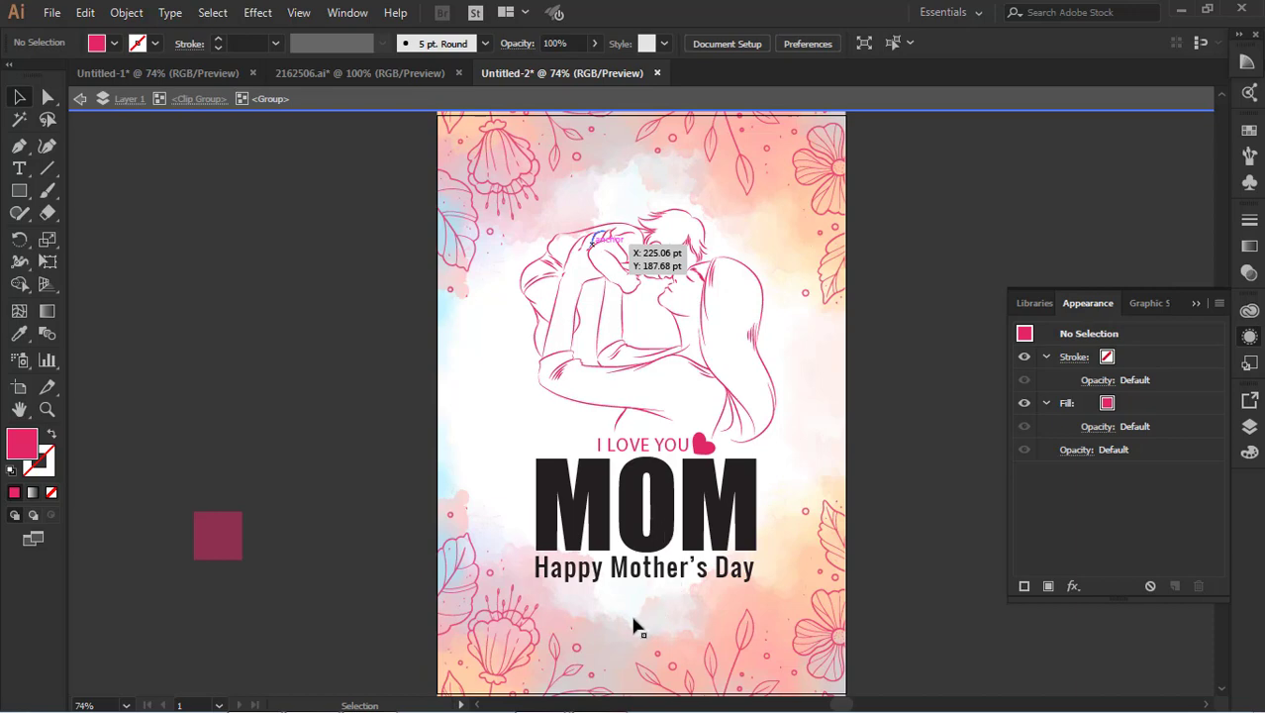
left_click(81, 98)
left_click(81, 98)
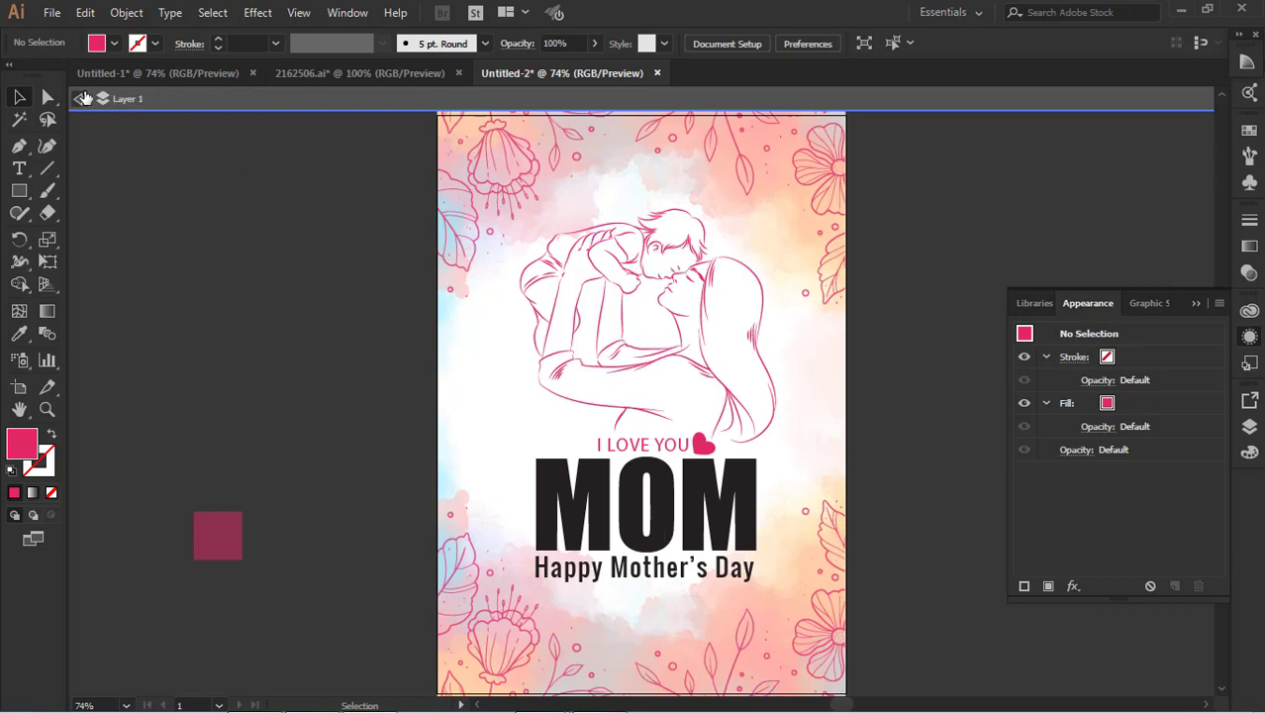
left_click(81, 98)
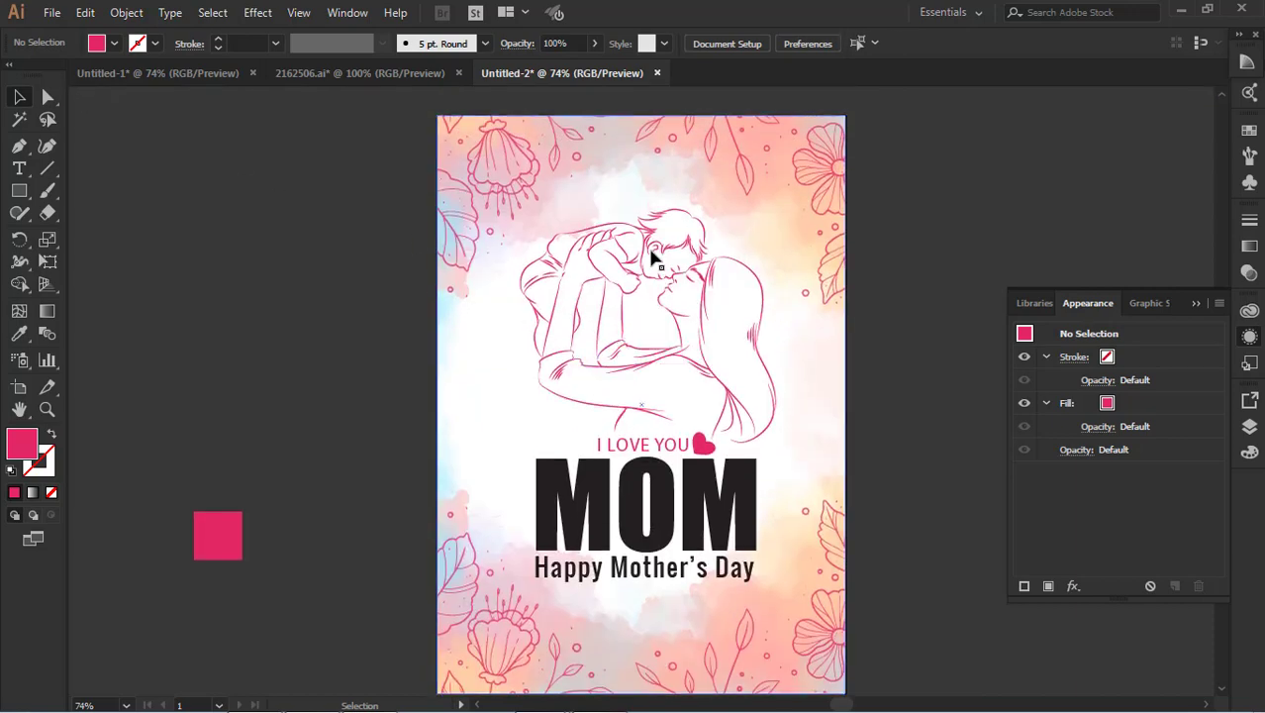
Isolate the group again and move the drawing, heart, "MOM" and "Happy Mother's Day" slightly down together
double_click(653, 254)
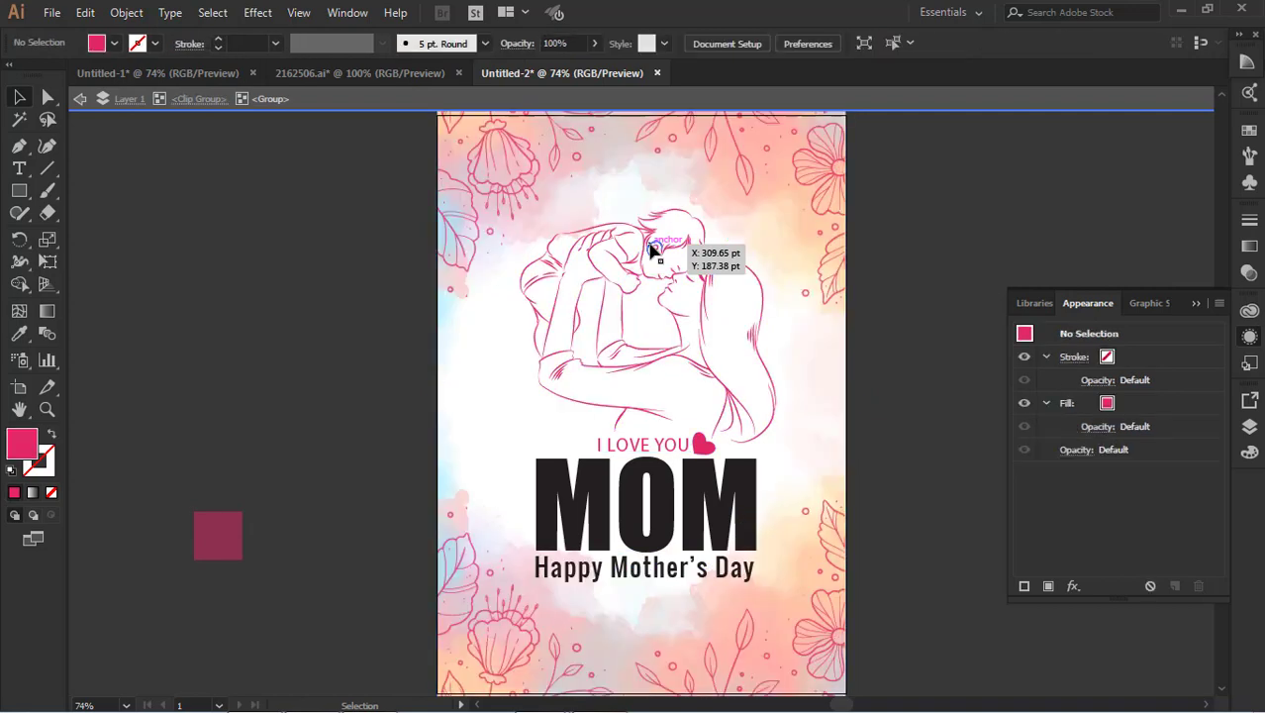
left_click(653, 253)
left_click(666, 451, "shift")
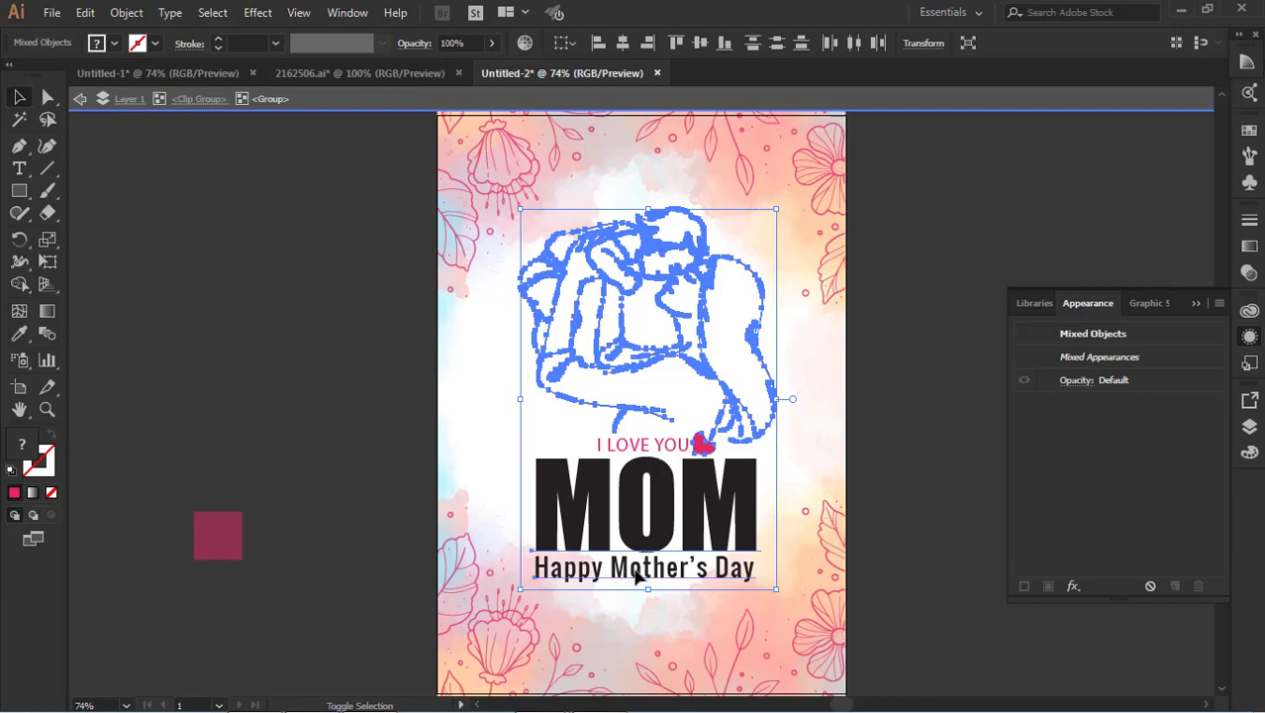
key("shift+Down")
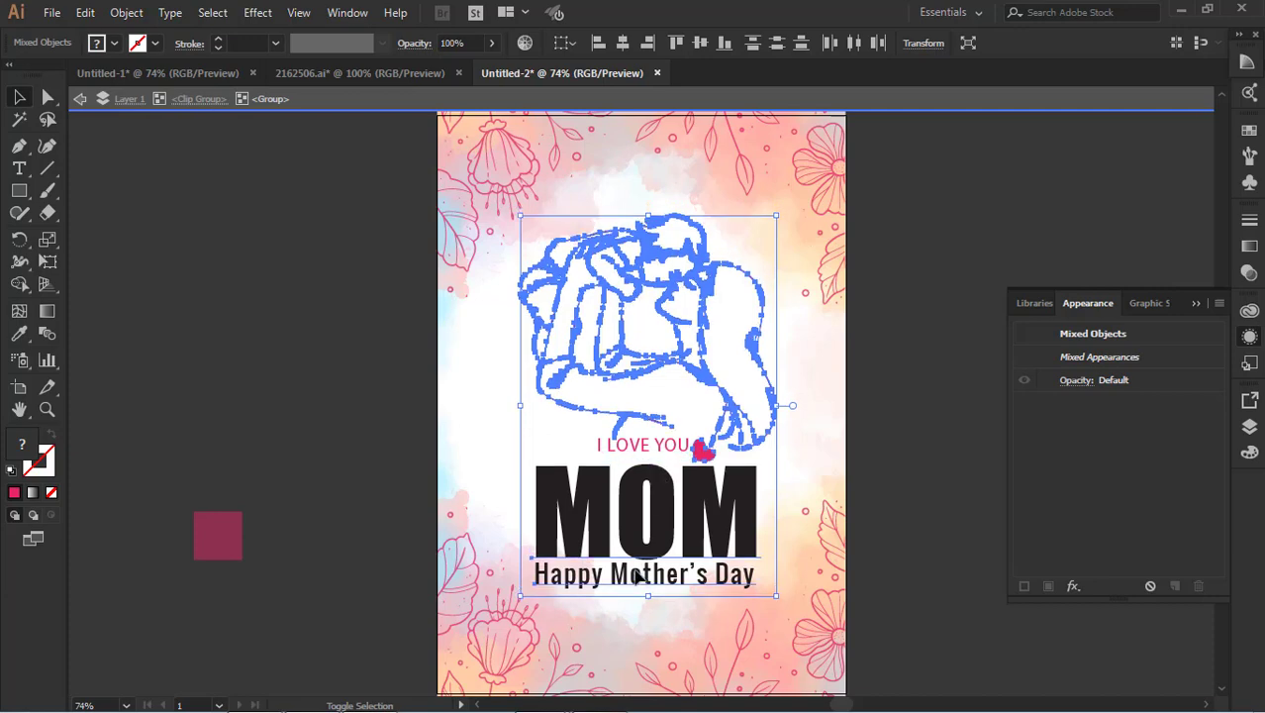
key("shift+Down")
key("Up")
key("Up")
key("Up")
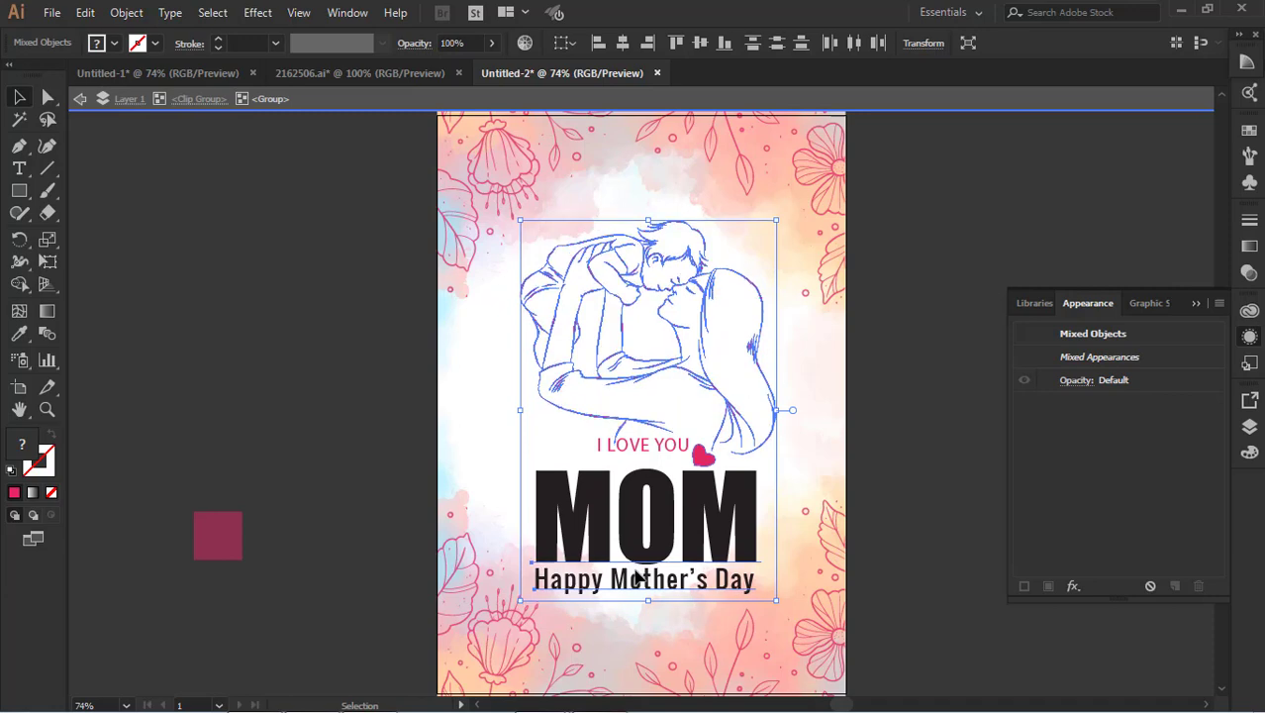
left_click(807, 512)
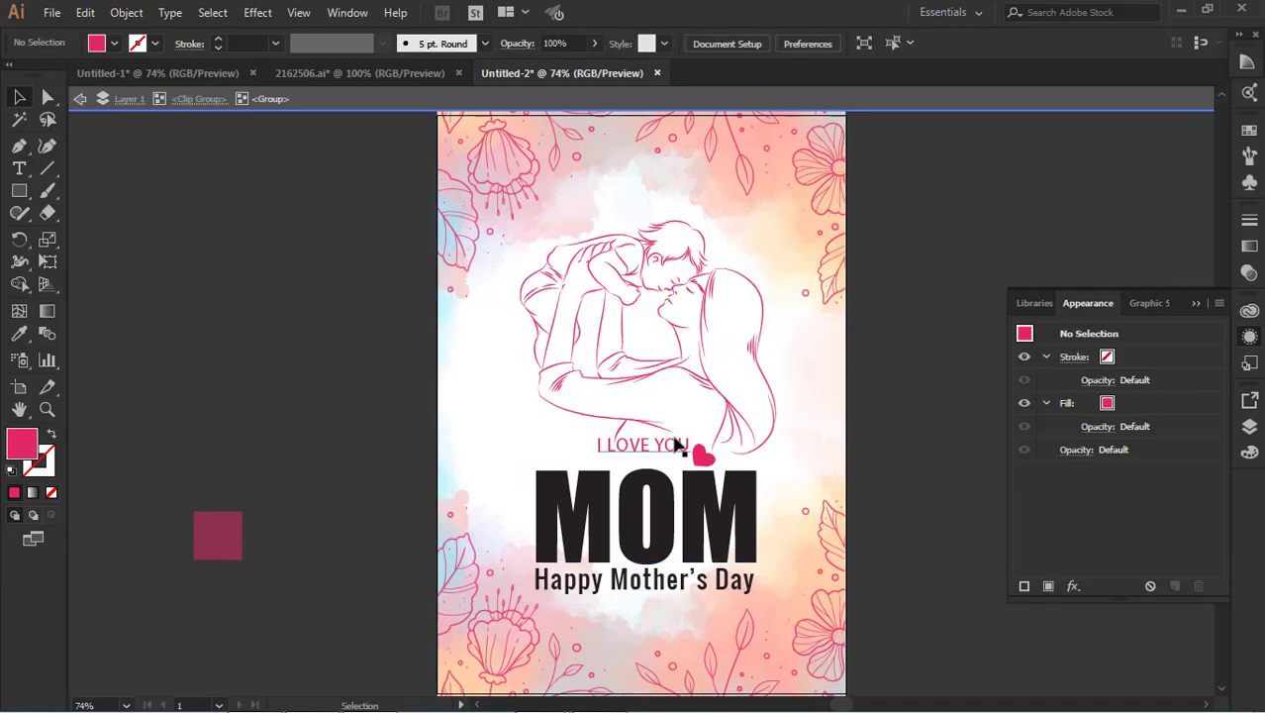
Move the "I LOVE YOU" text down to line up with the heart above "MOM", and leave the group isolation
left_click(671, 448)
key("shift+Down")
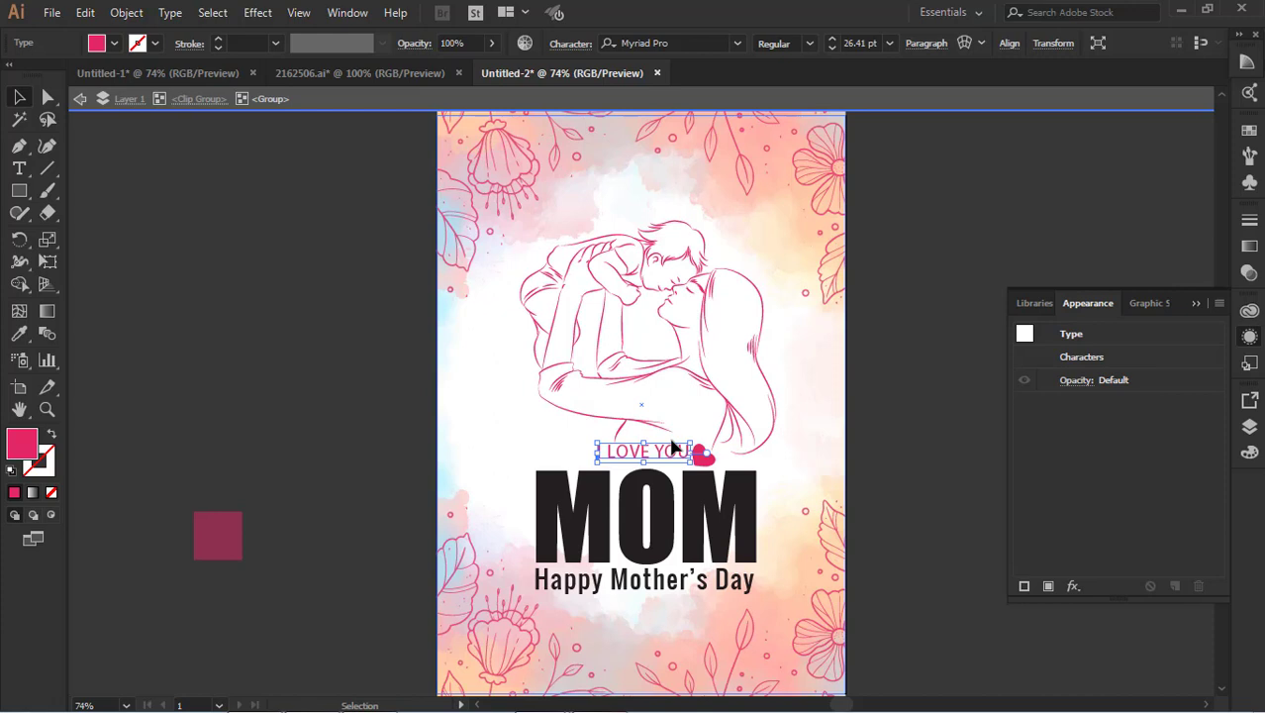
left_click(907, 444)
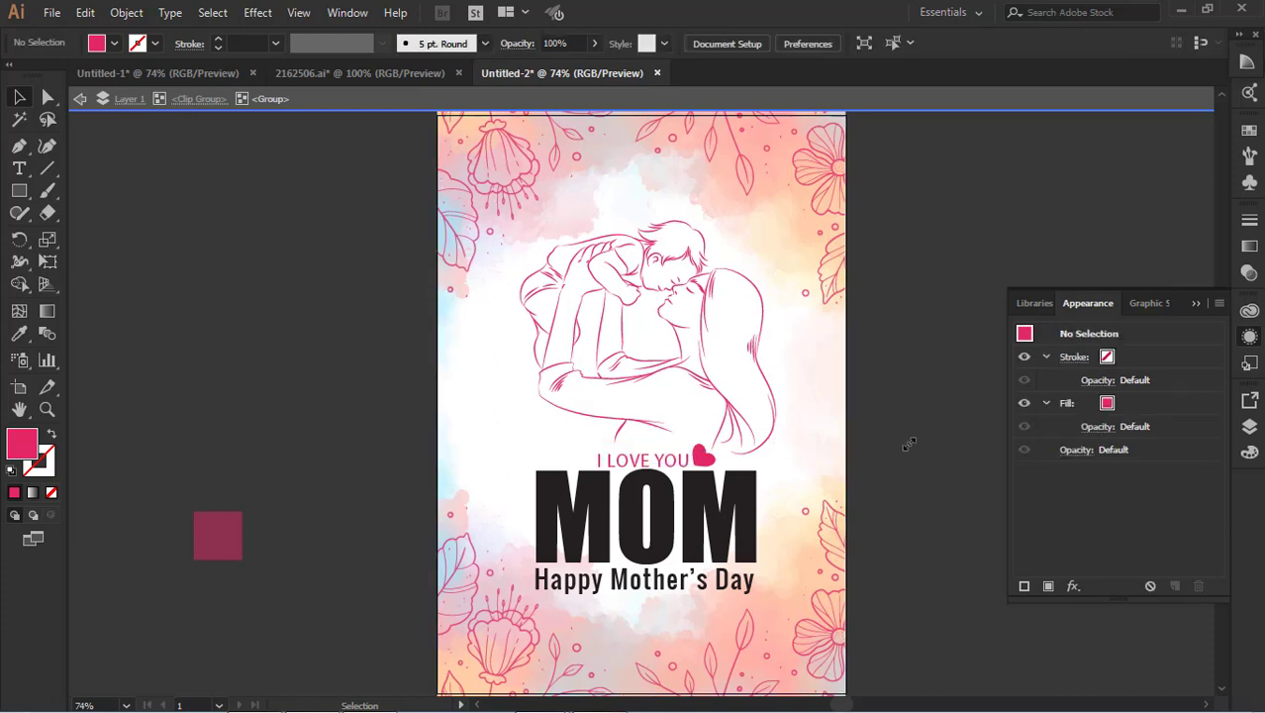
left_click(661, 461)
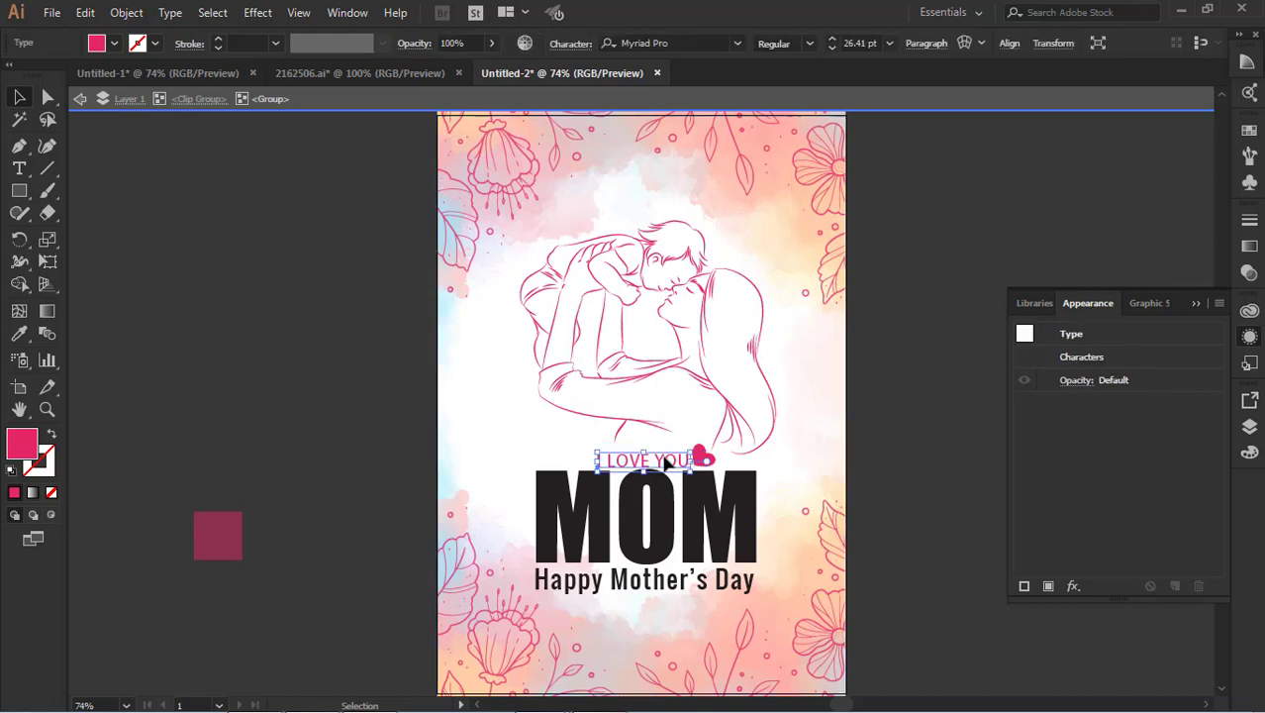
key("Up")
key("Up")
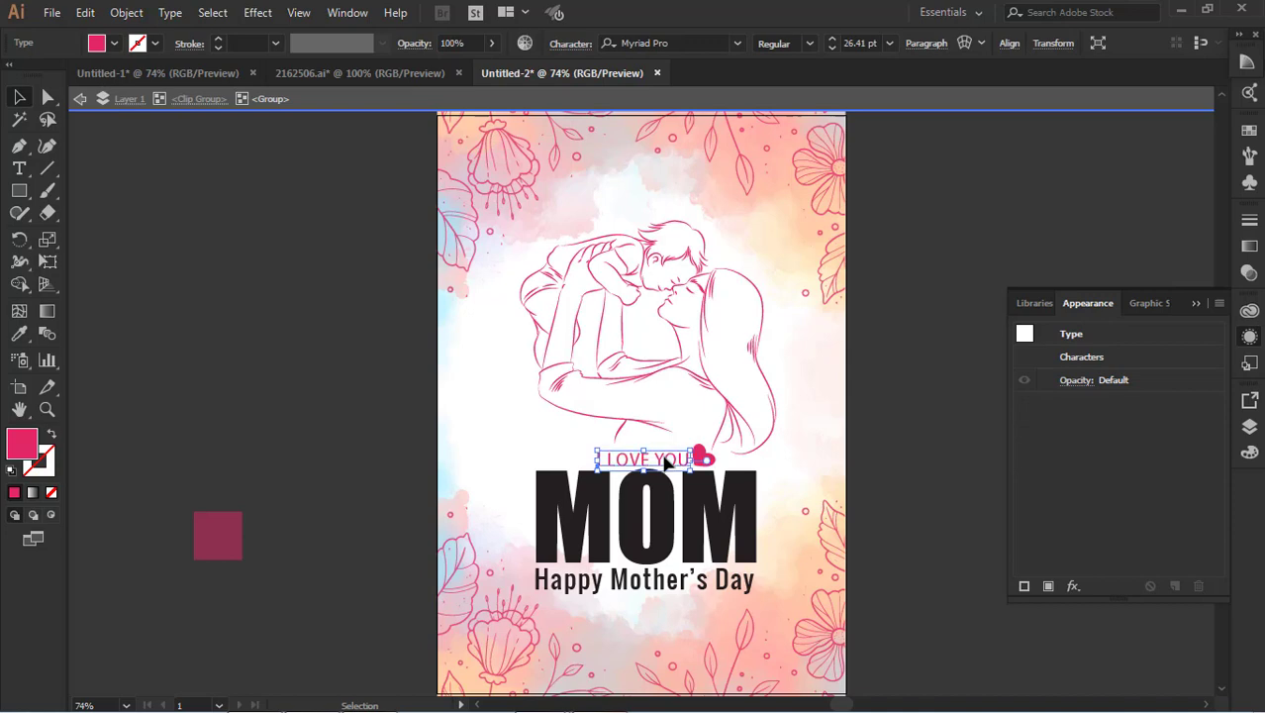
left_click(849, 436)
left_click(91, 105)
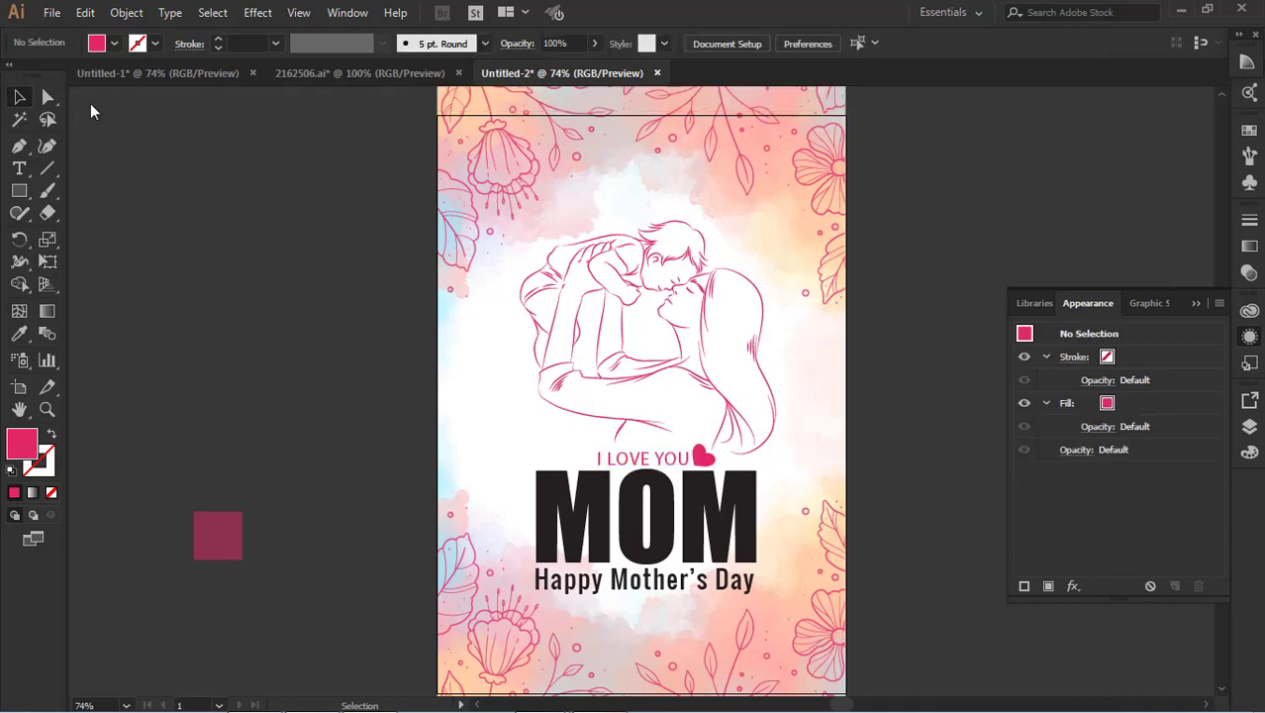
scroll(557, 275, "down", 3)
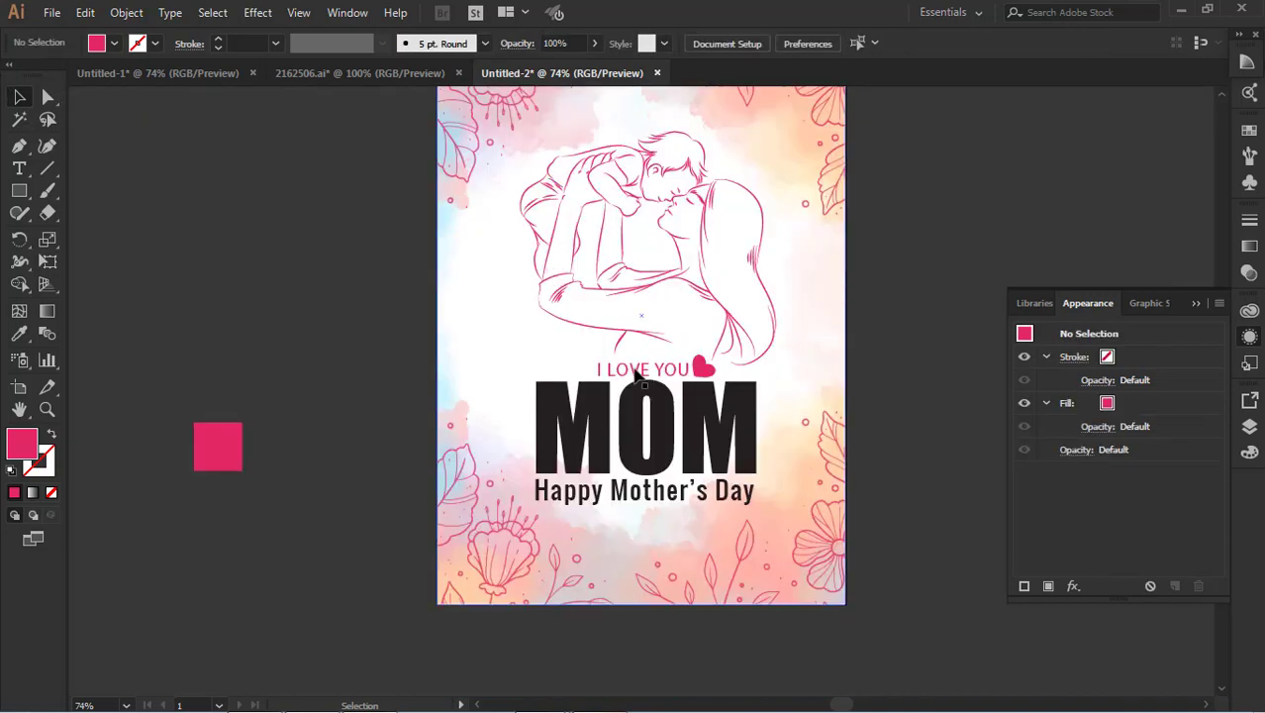
left_click(752, 428)
left_click(911, 346)
scroll(913, 348, "up", 3)
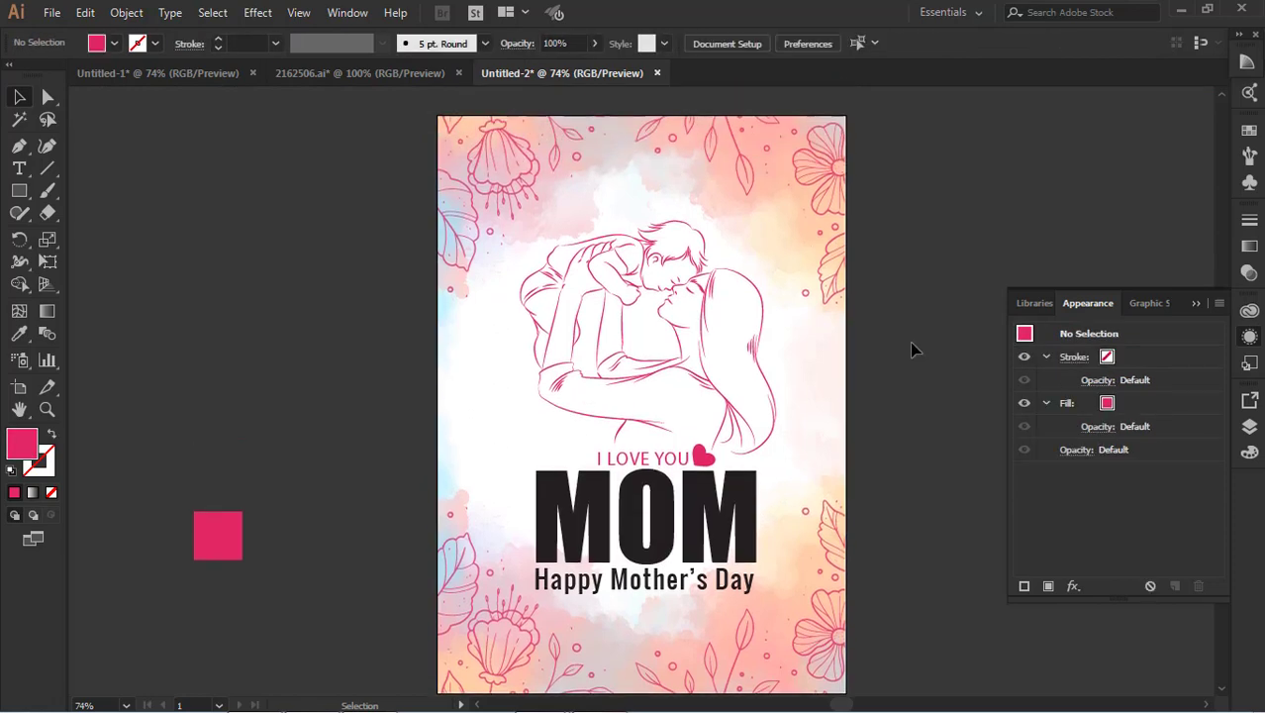
scroll(913, 349, "up", 1)
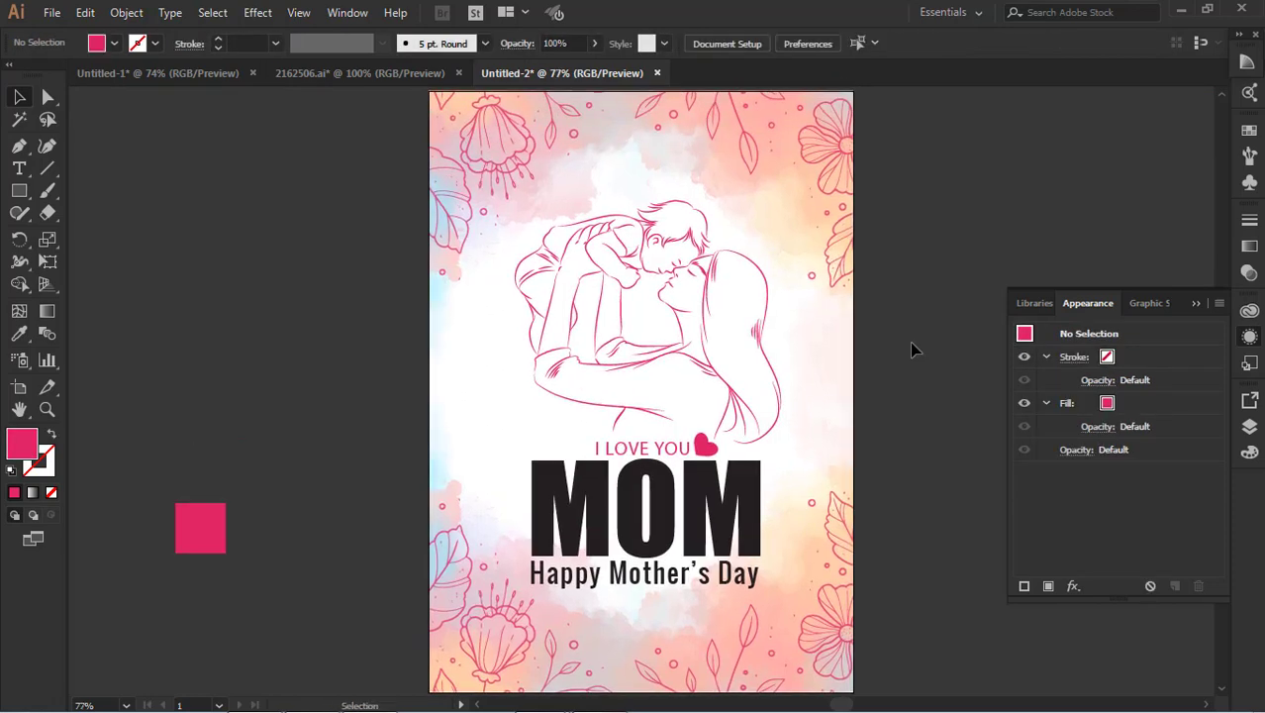